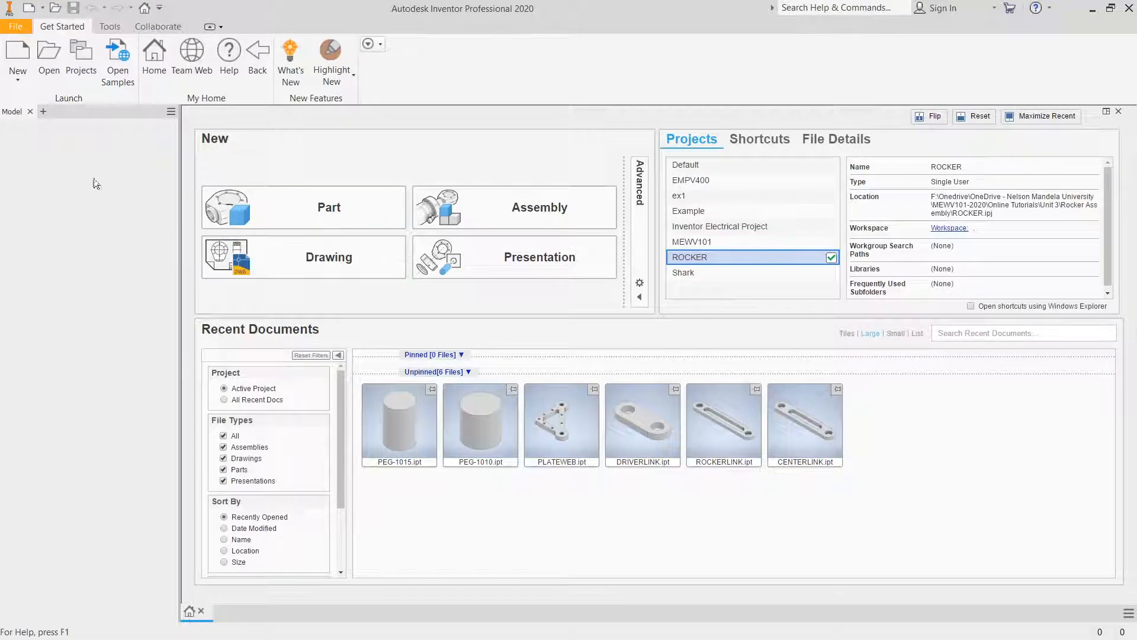
Create a new assembly file from the metric Standard (mm).iam template in the ROCKER project.
left_click(21, 27)
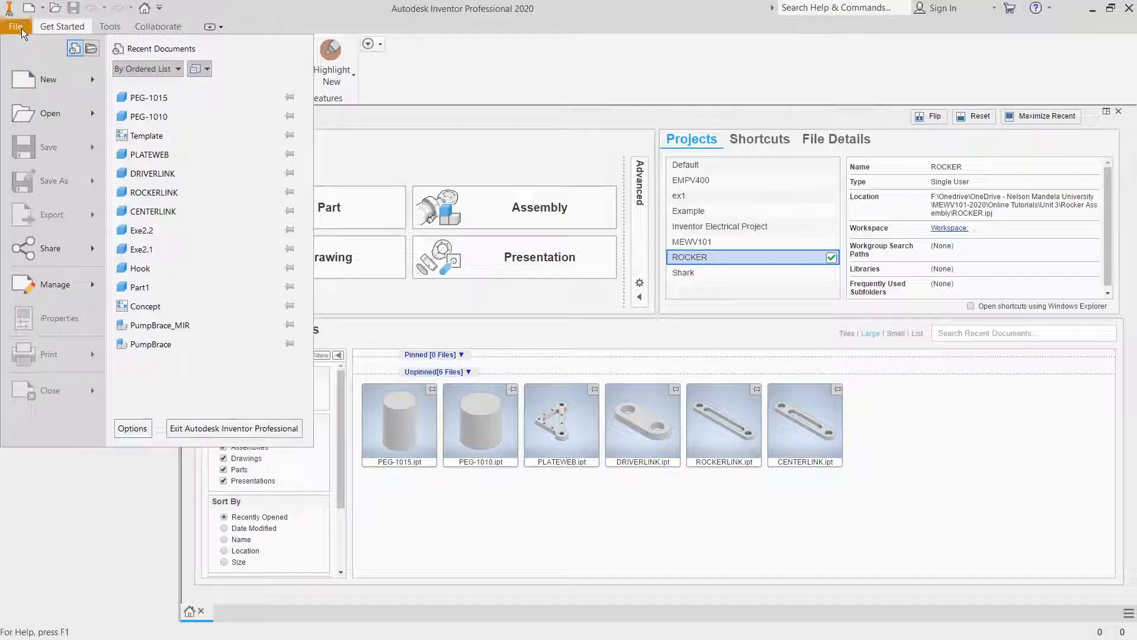
mouse_move(93, 80)
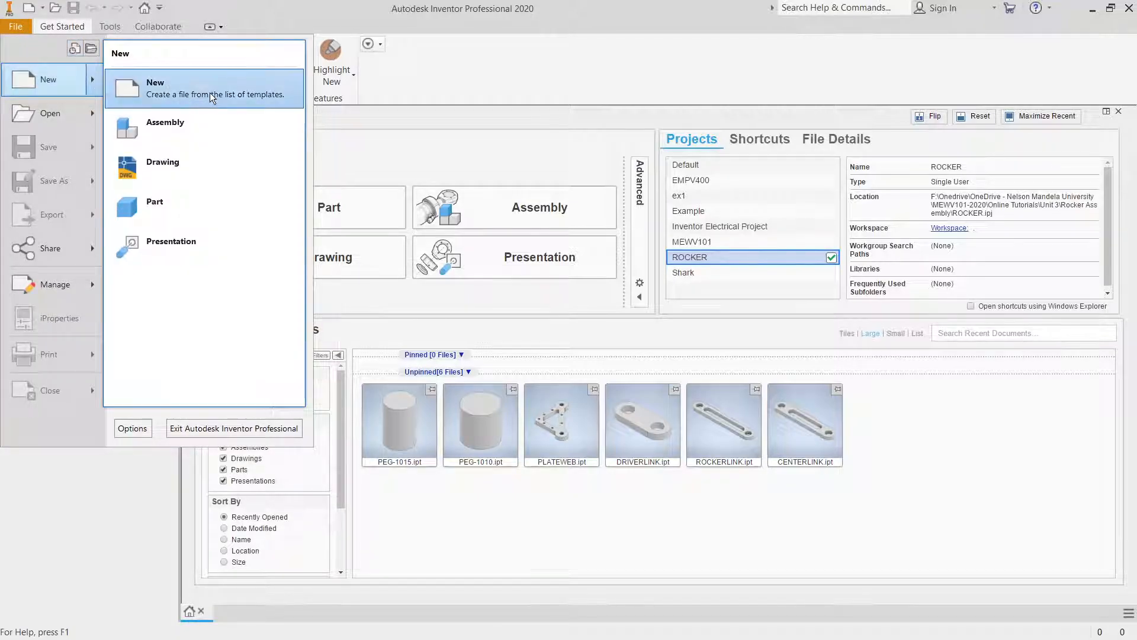
left_click(148, 86)
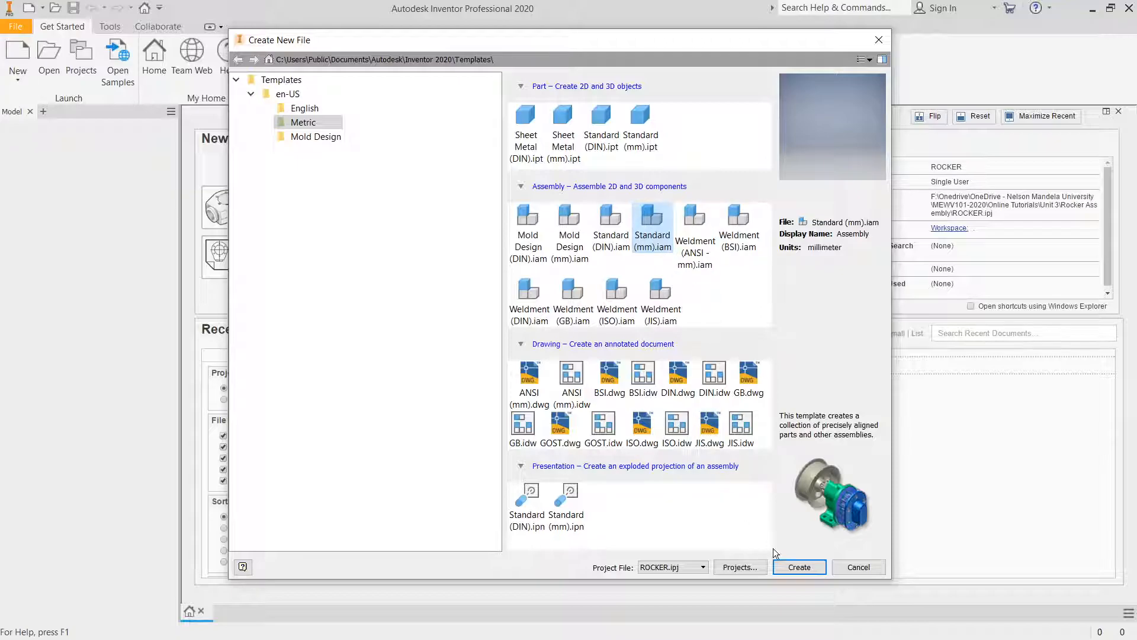
left_click(781, 565)
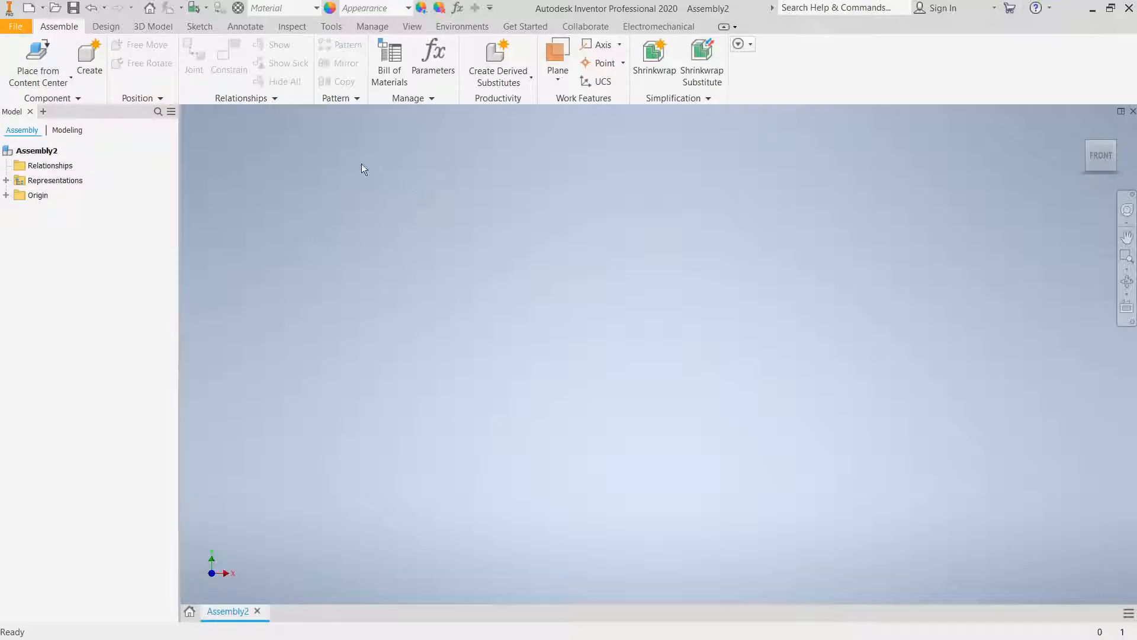
Place a single PLATEWEB part from the Rocker Assembly folder as the first component of the assembly.
left_click(36, 80)
left_click(55, 79)
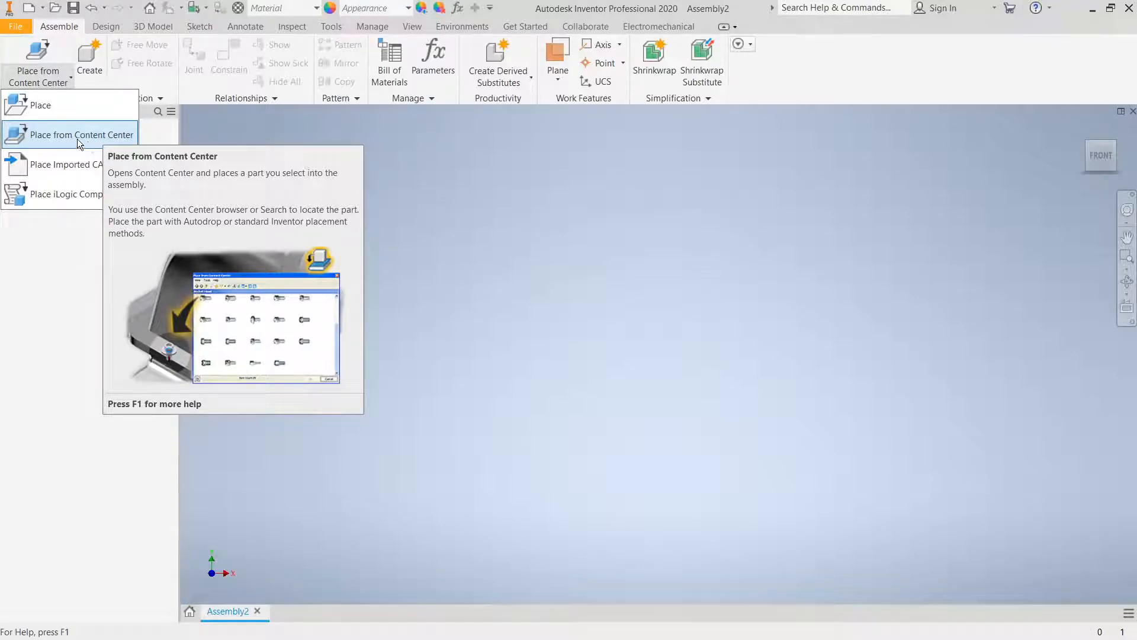
left_click(64, 109)
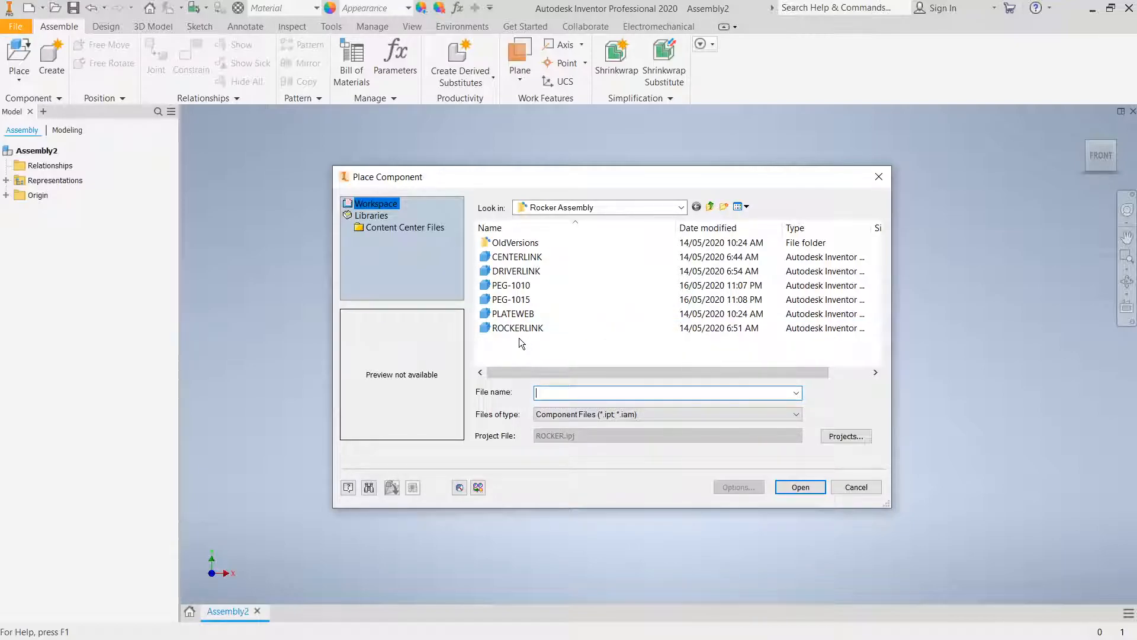
left_click(514, 314)
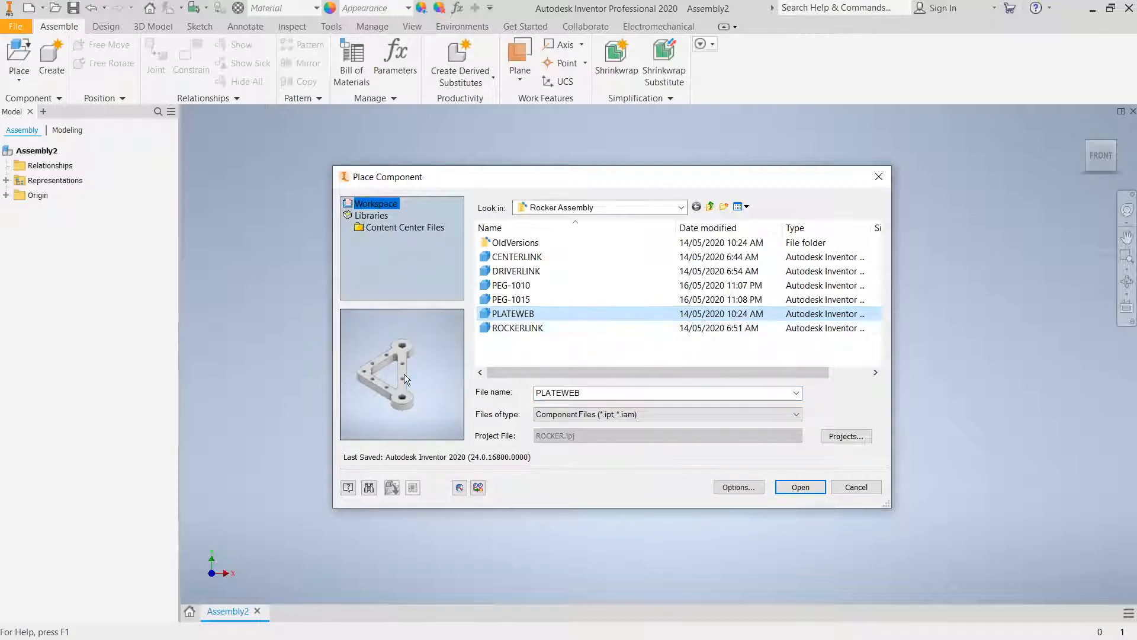
left_click(799, 486)
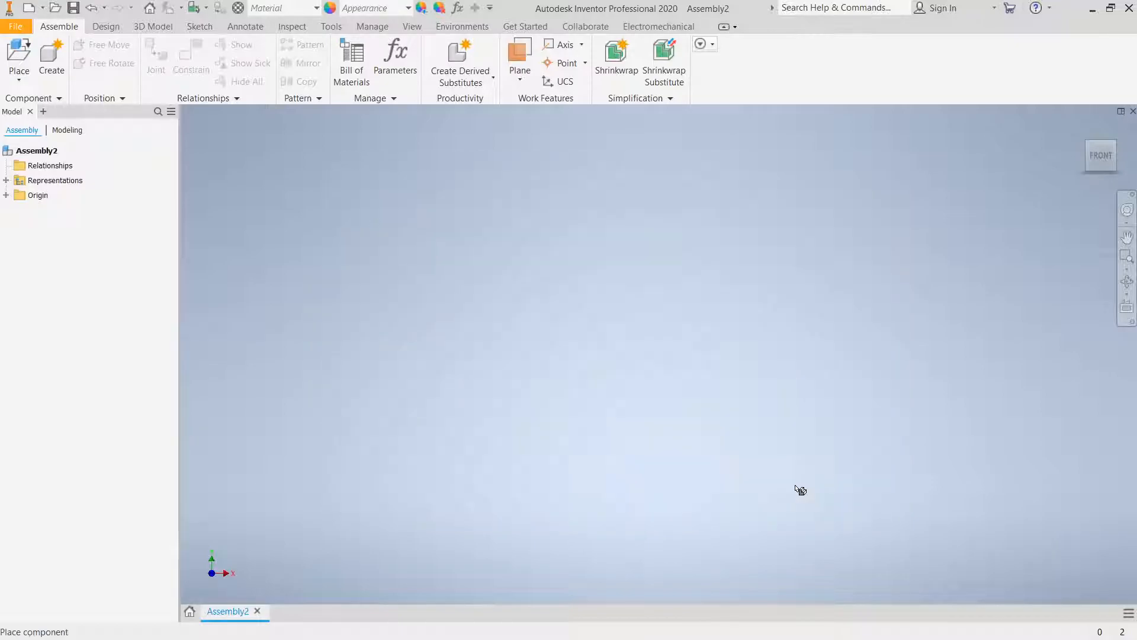
scroll(686, 357, "down", 3)
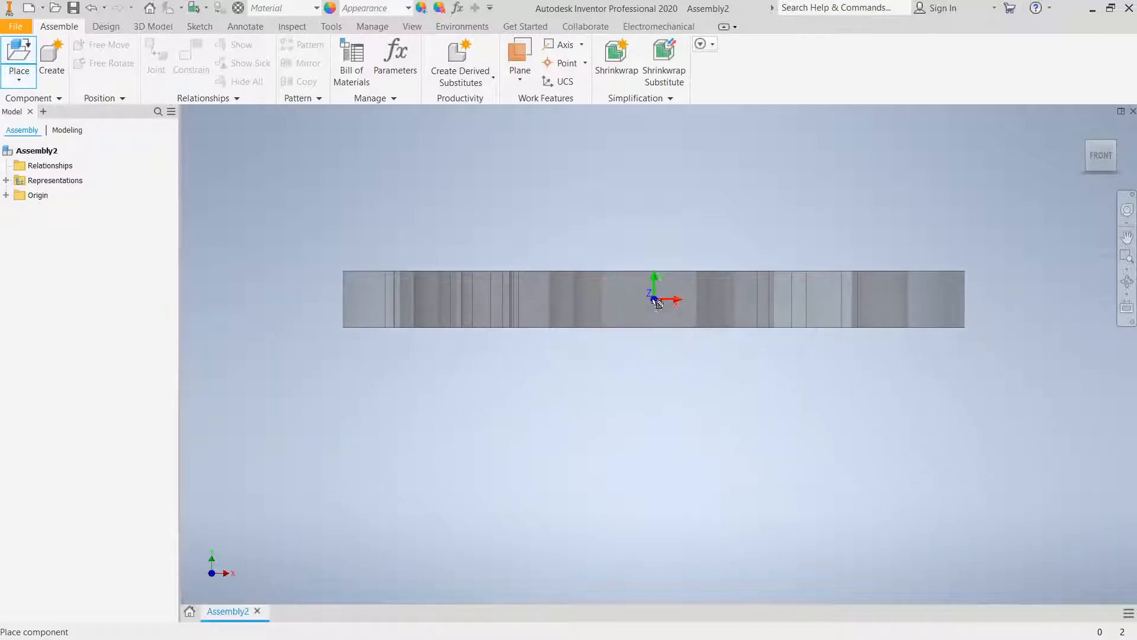
left_click(627, 293)
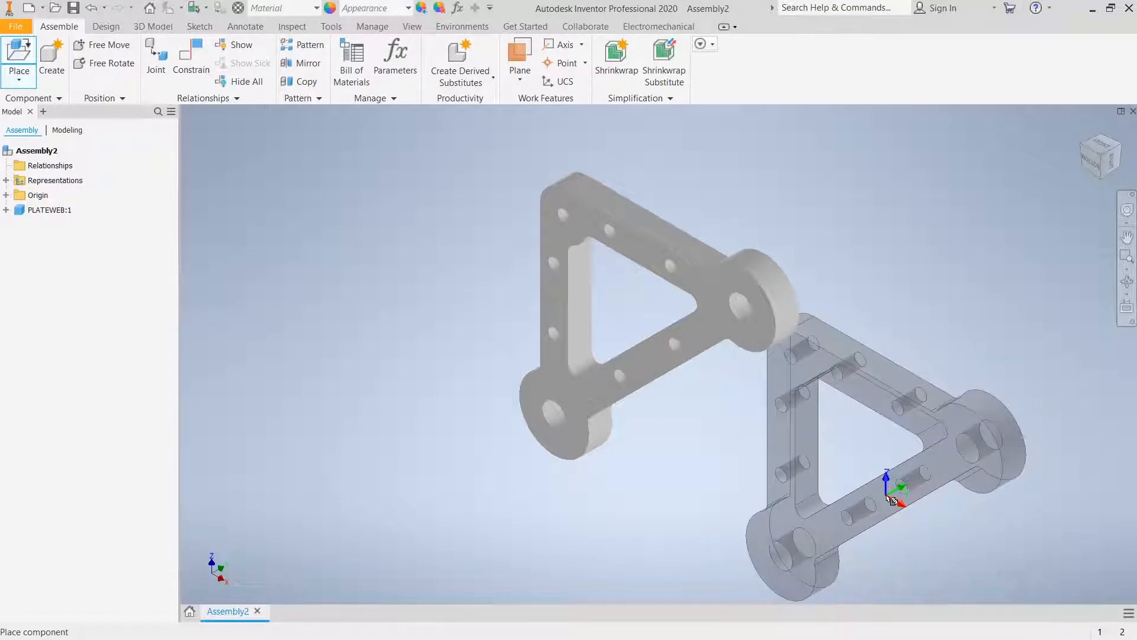
key("Escape")
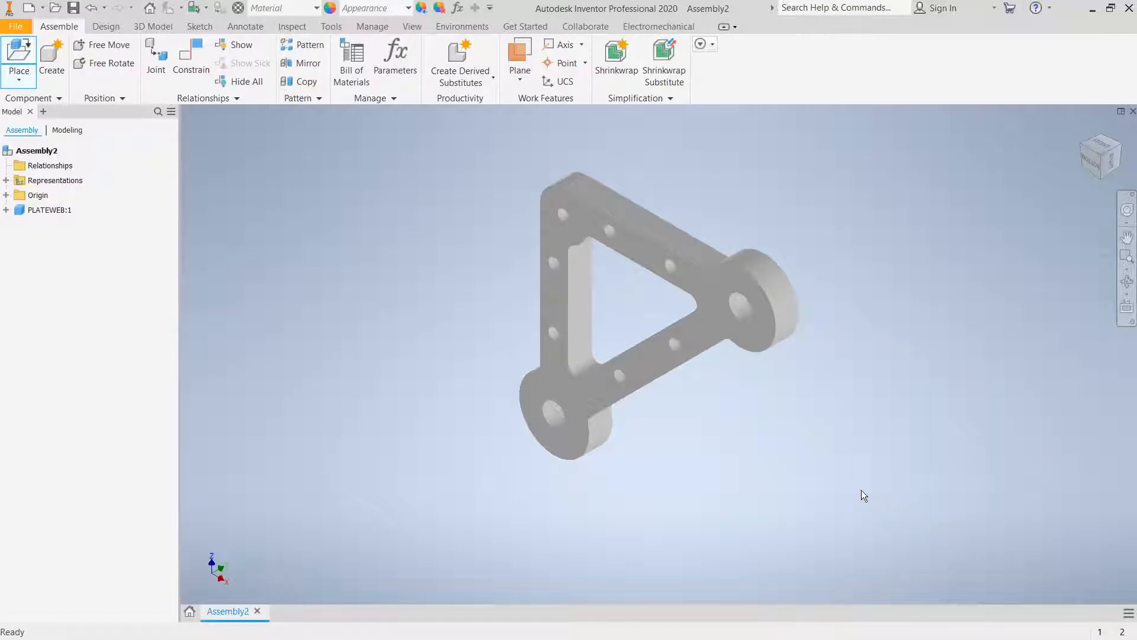
Ground the PLATEWEB component in the assembly.
middle_click_drag(777, 440, 858, 349, "shift")
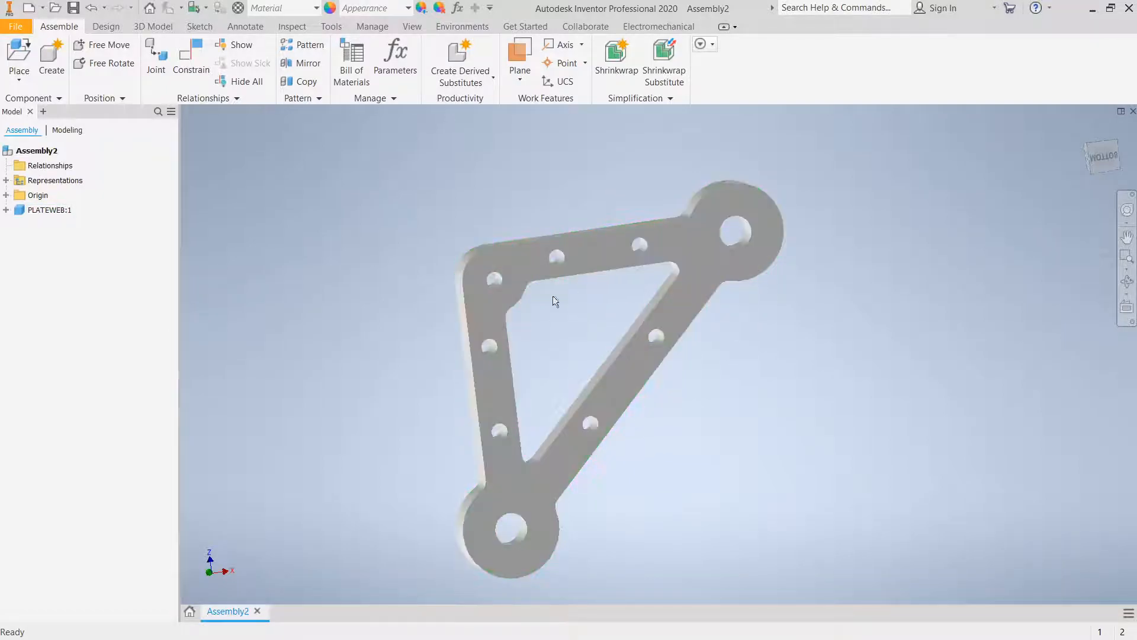
right_click(630, 360)
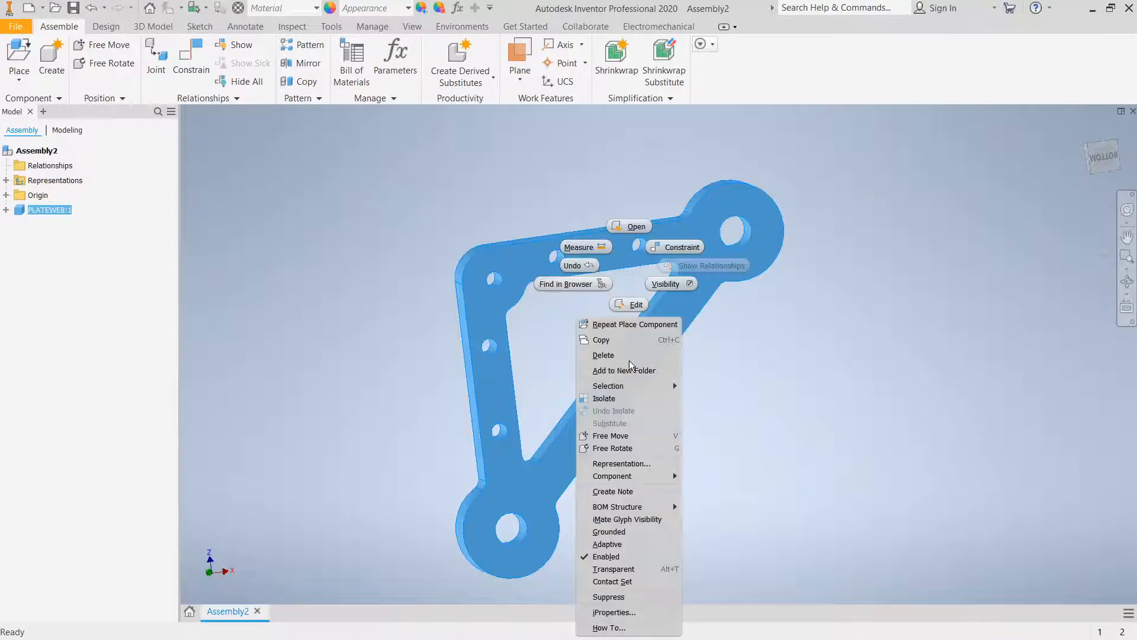
left_click(610, 532)
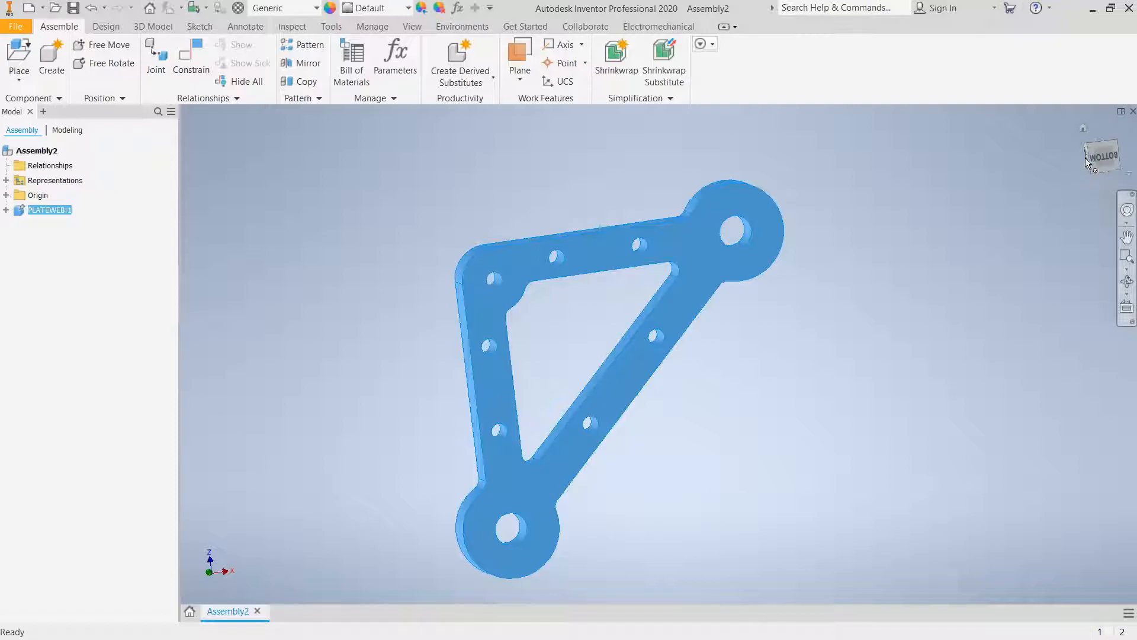
left_click(1100, 156)
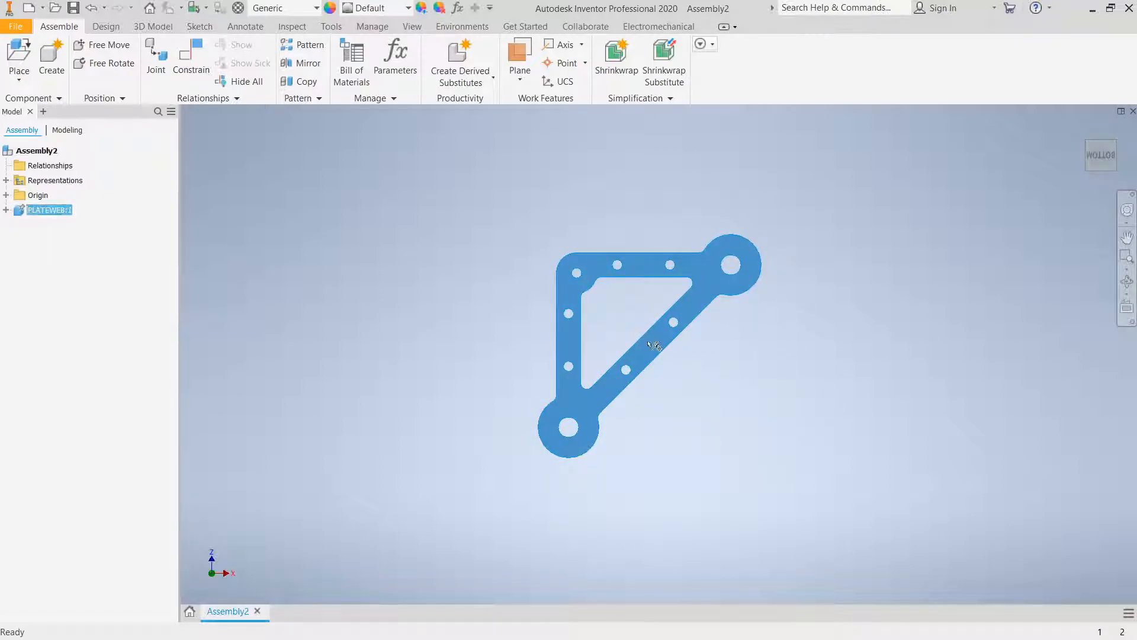
left_click(705, 381)
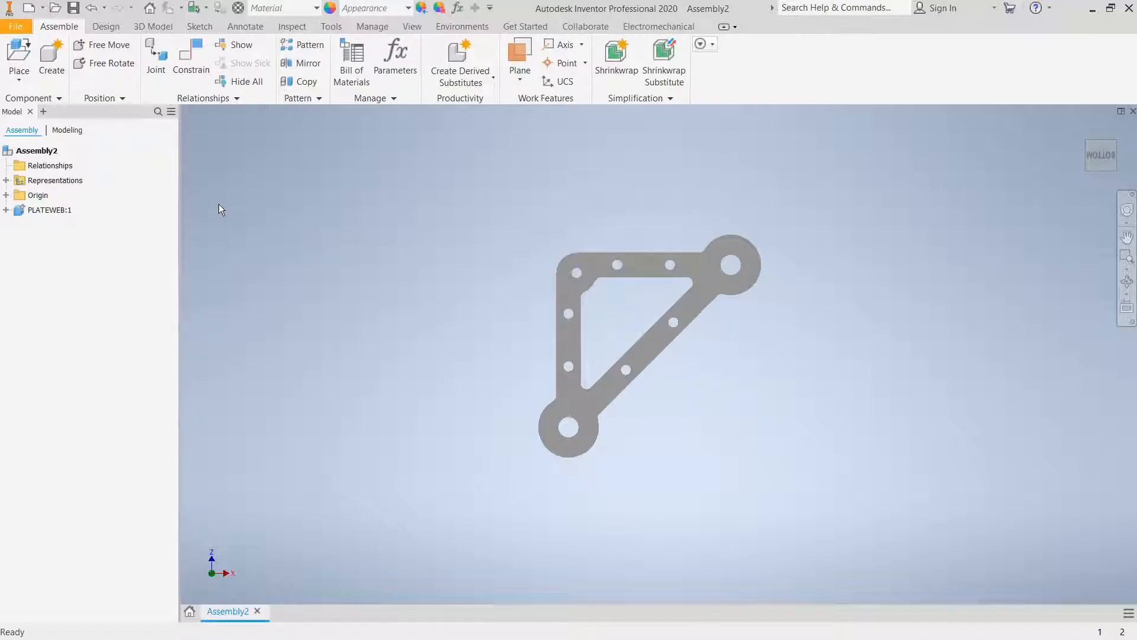
Place one CENTERLINK component beside the plate, to the right of its lower boss.
left_click(19, 79)
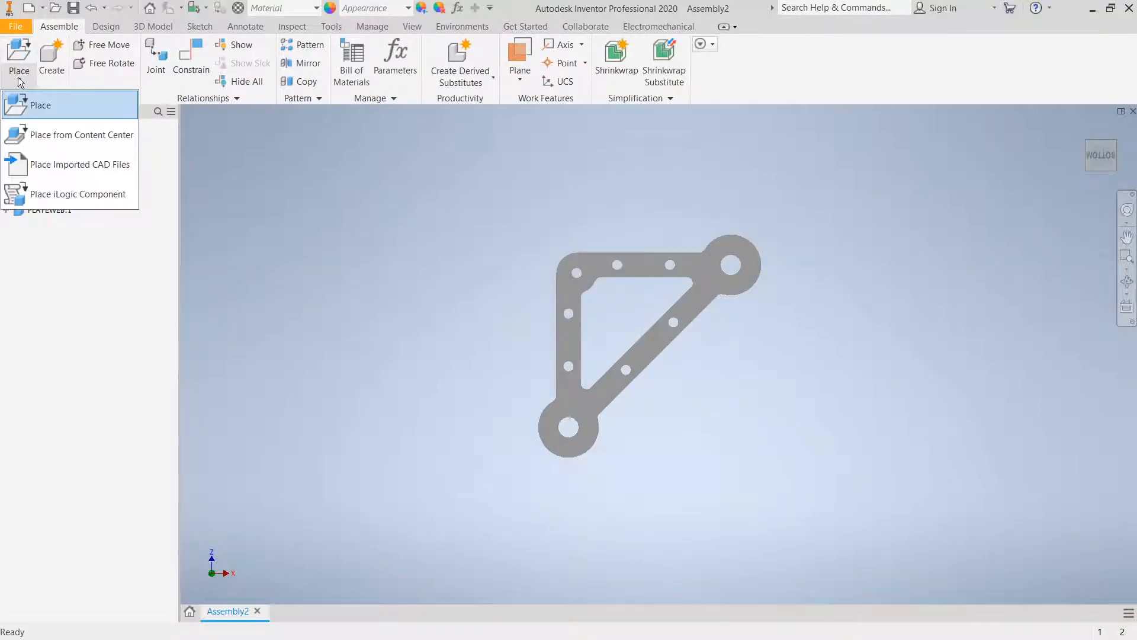
left_click(39, 106)
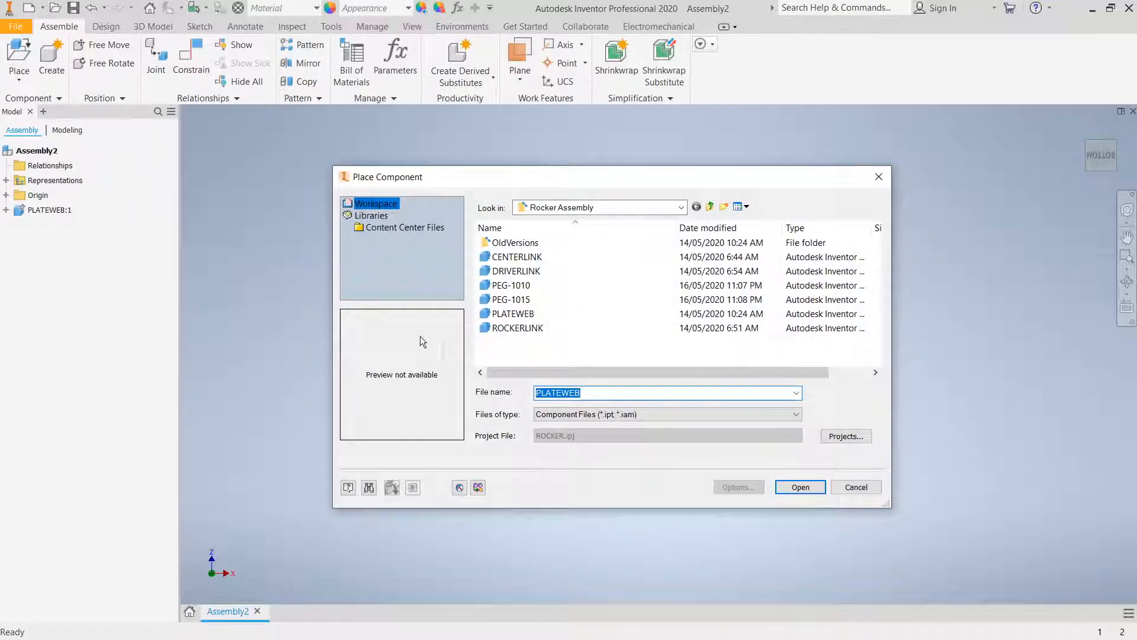
left_click(524, 258)
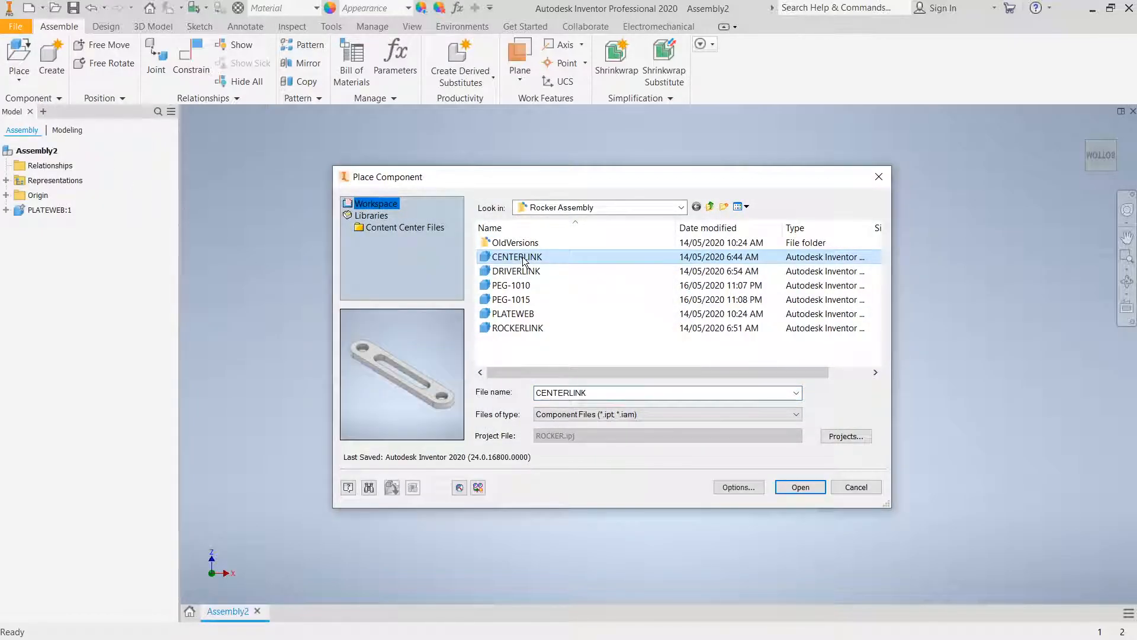
left_click(800, 487)
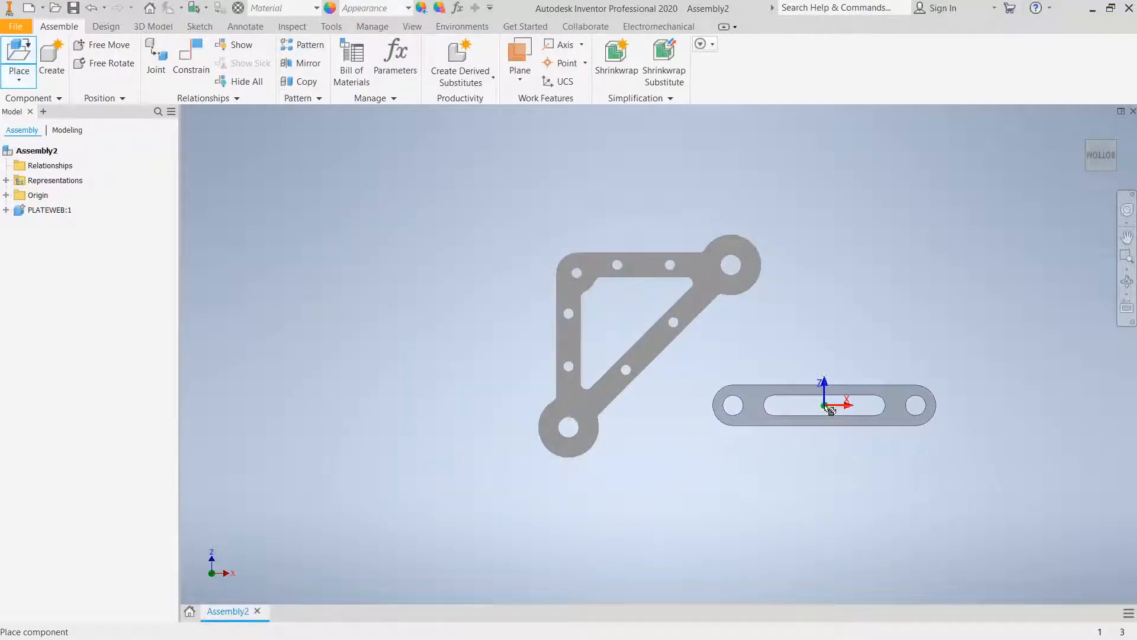
left_click(851, 406)
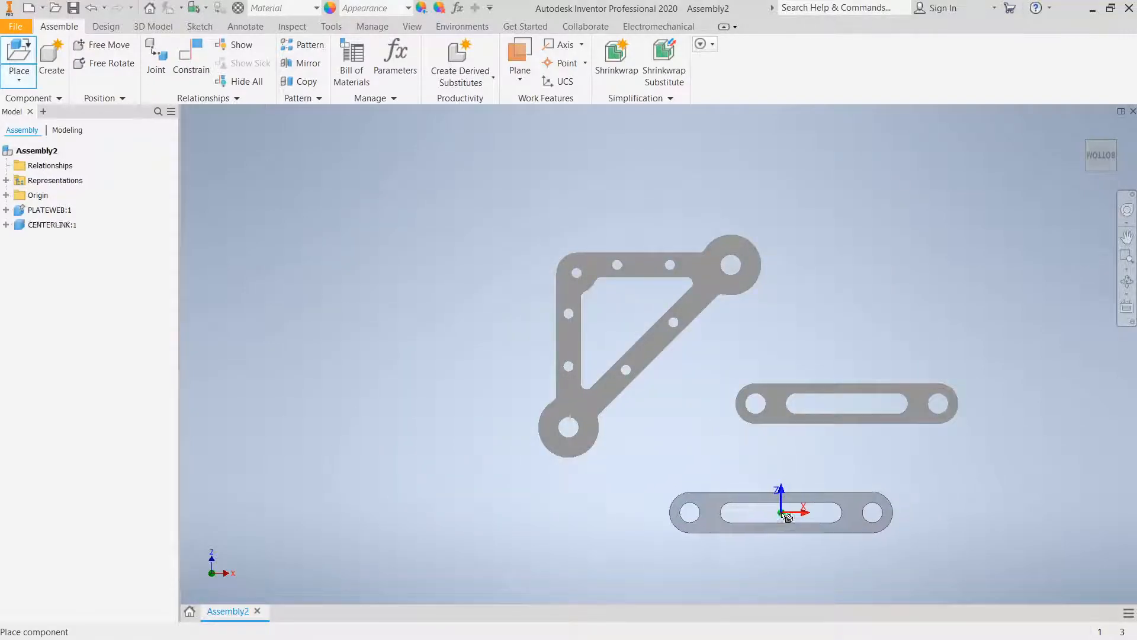
key("Escape")
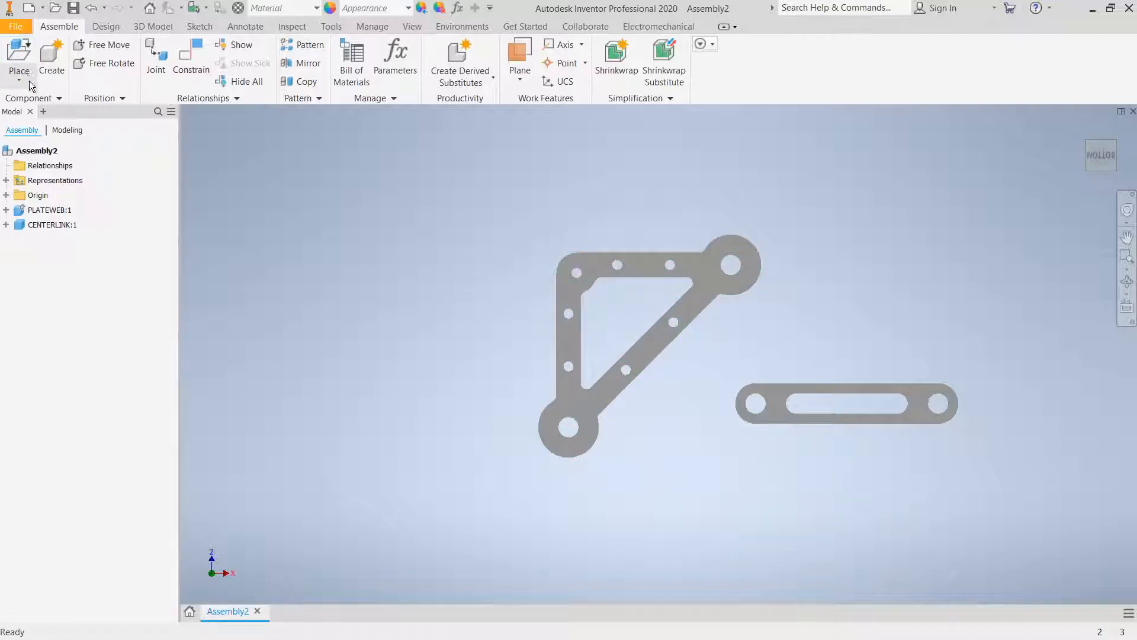
Place one DRIVERLINK component above the center link, to the right of the plate.
left_click(27, 83)
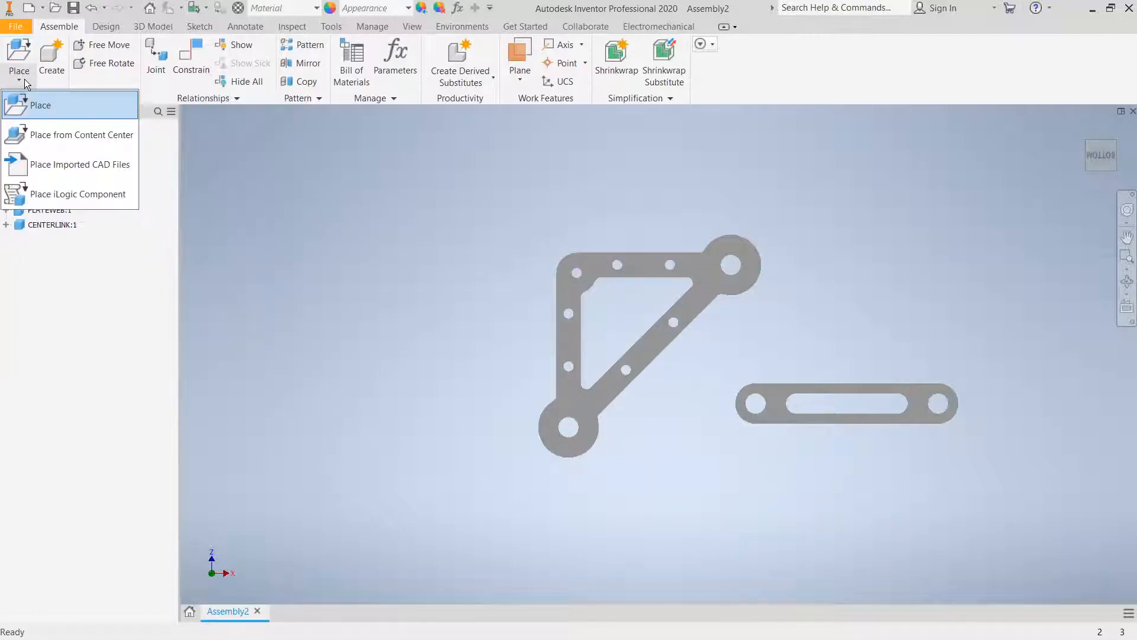
left_click(35, 106)
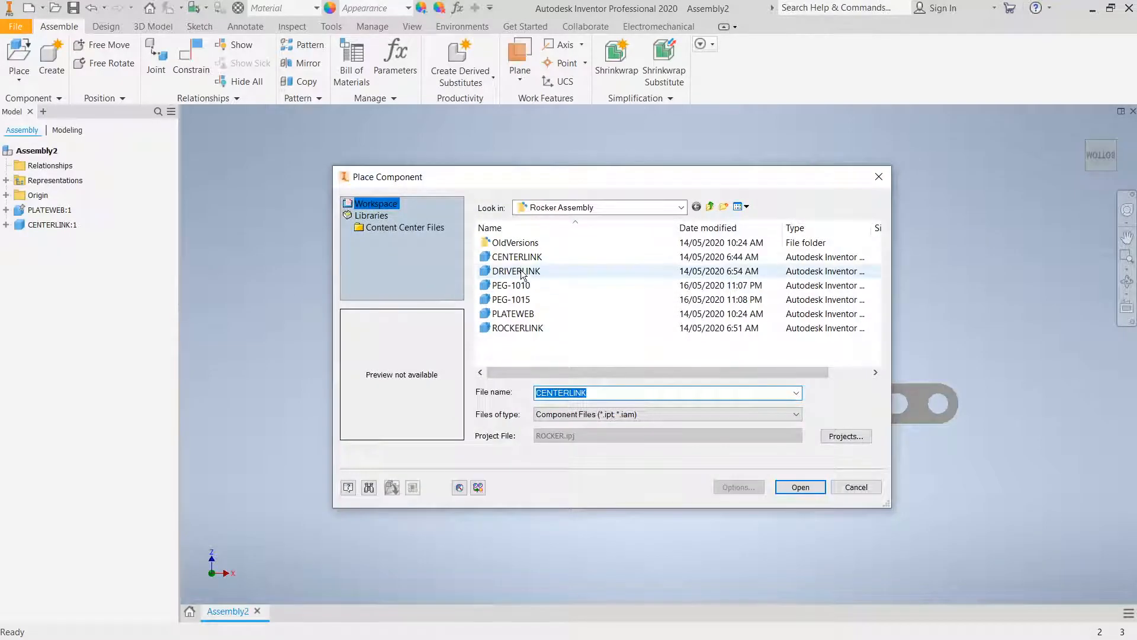
left_click(516, 271)
left_click(800, 487)
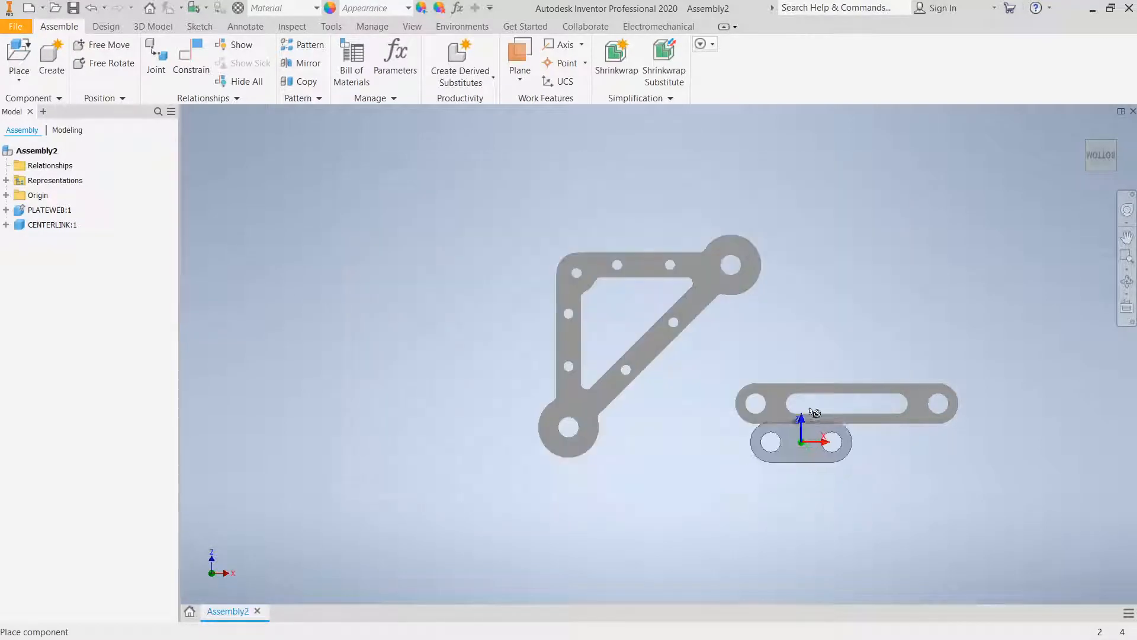
left_click(867, 309)
key("Escape")
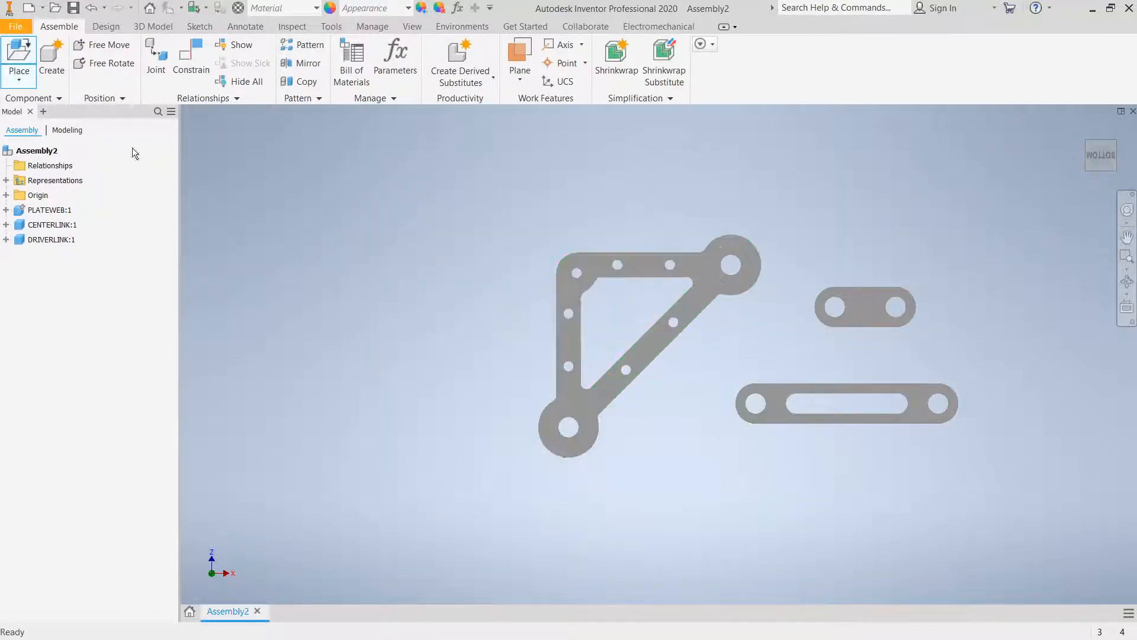
Place one ROCKERLINK component below the center link.
left_click(21, 77)
left_click(60, 112)
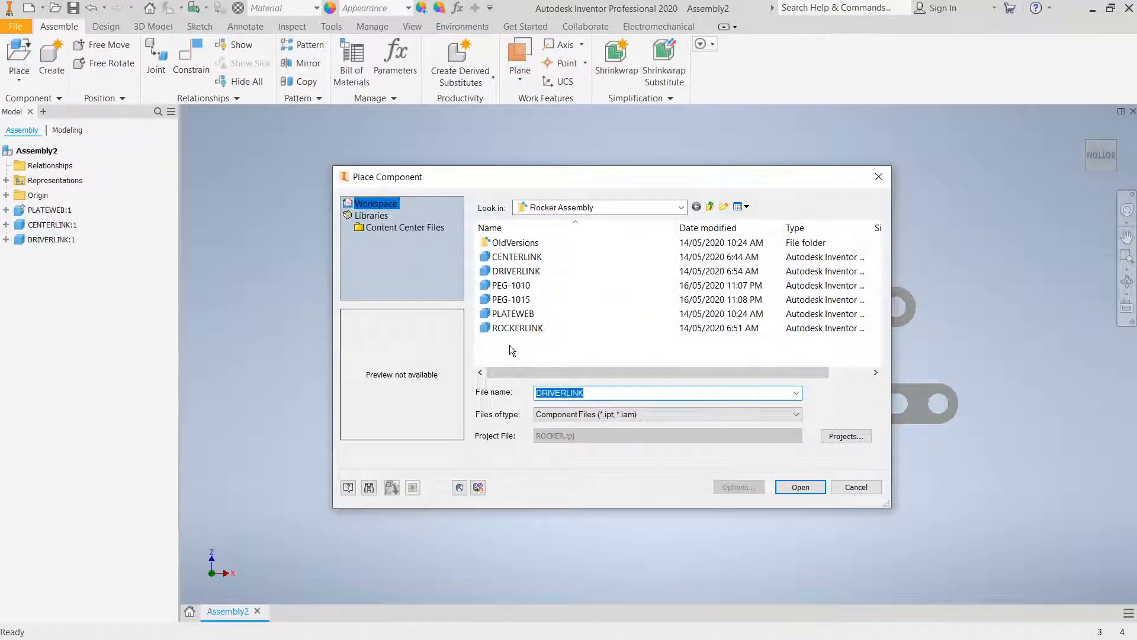
left_click(520, 329)
left_click(793, 487)
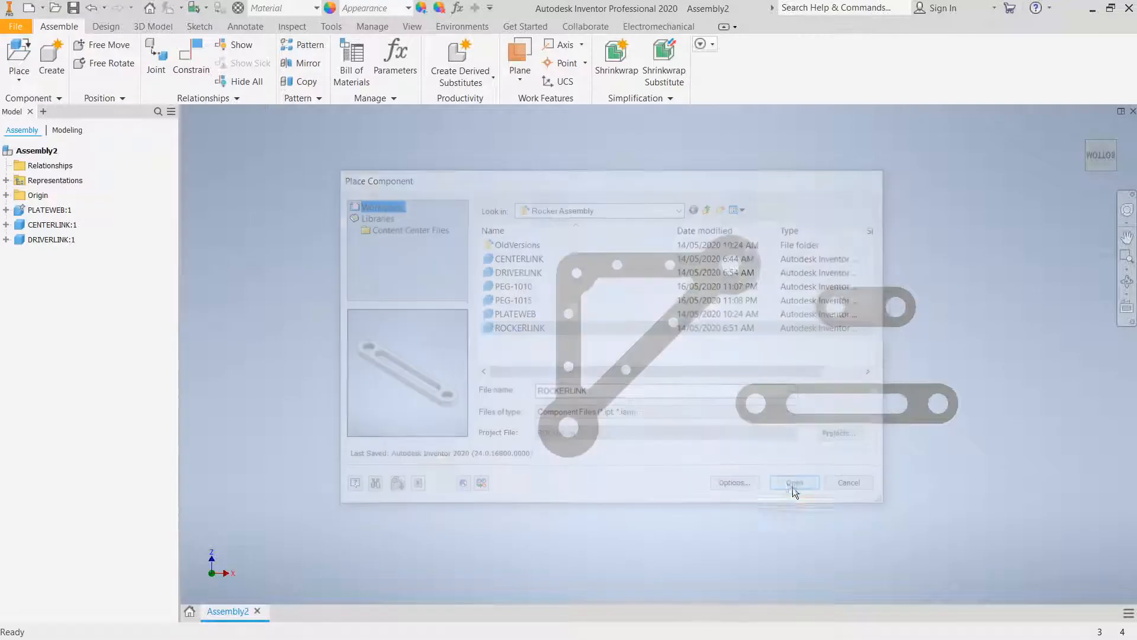
left_click(790, 482)
key("Escape")
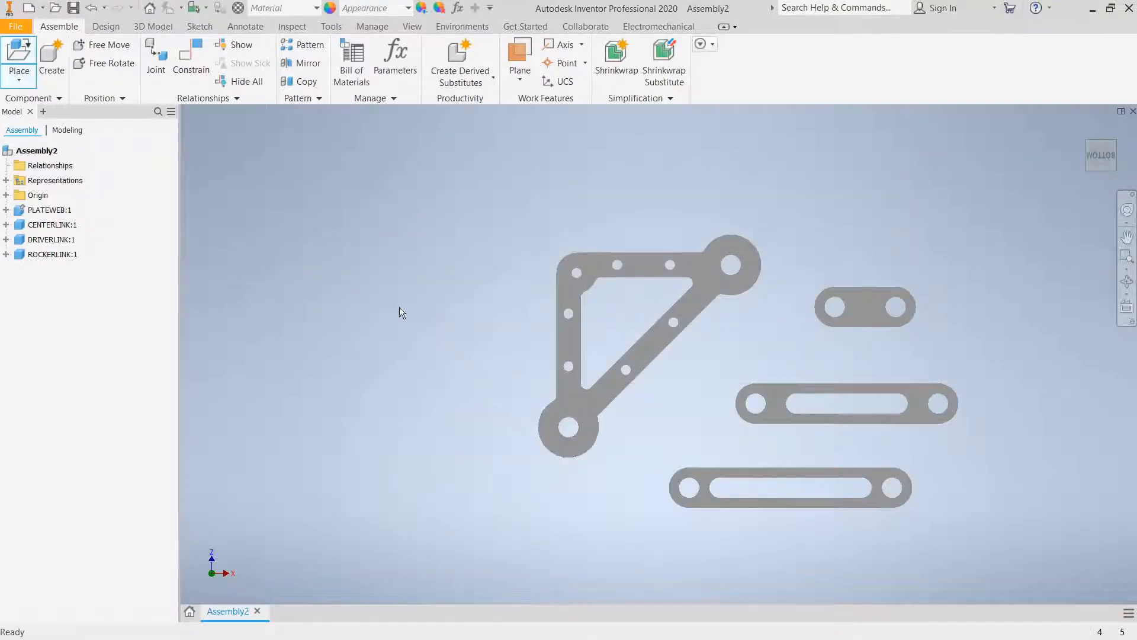
Begin placing another component and consult the Rocker Assembly slide in PowerPoint for the required peg sizes.
left_click(19, 76)
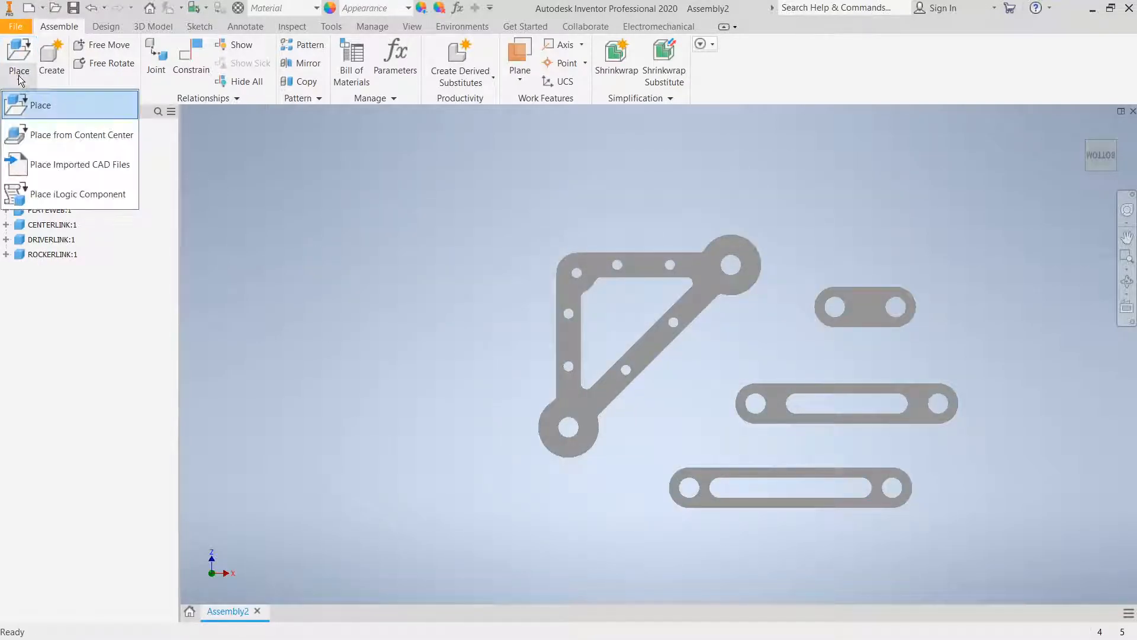
left_click(51, 110)
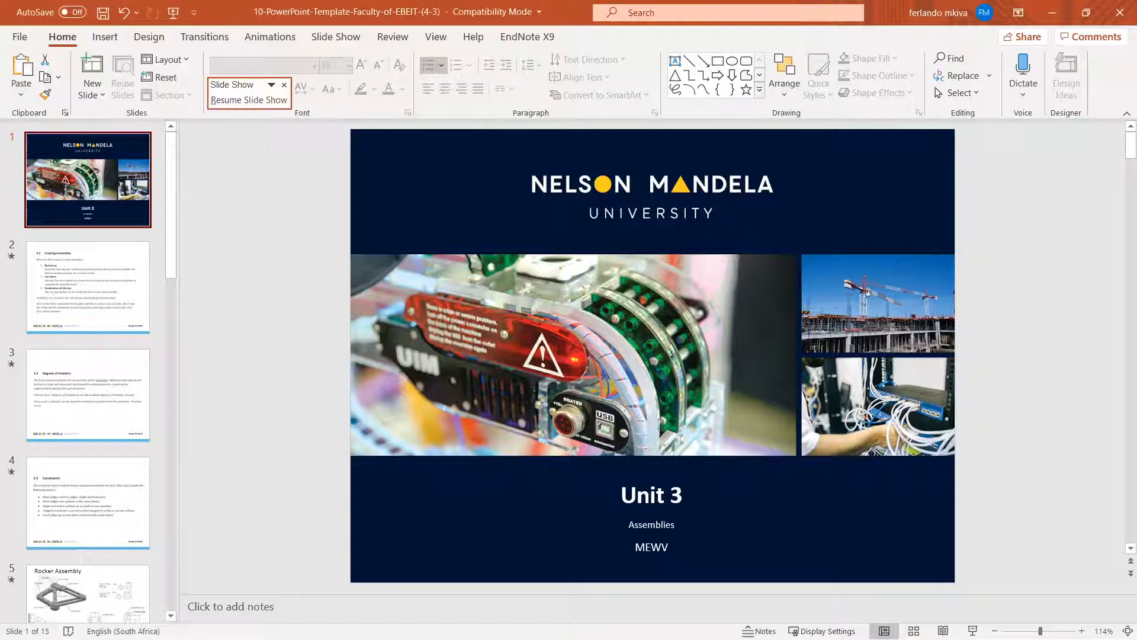
scroll(536, 370, "down", 1)
scroll(536, 371, "down", 4)
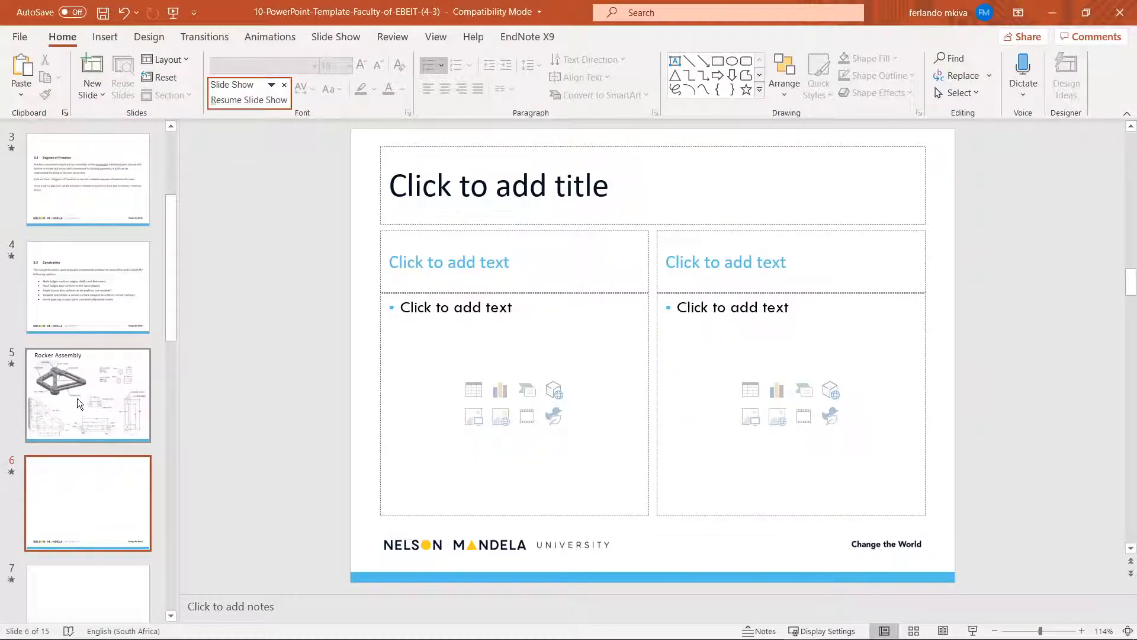
left_click(77, 398)
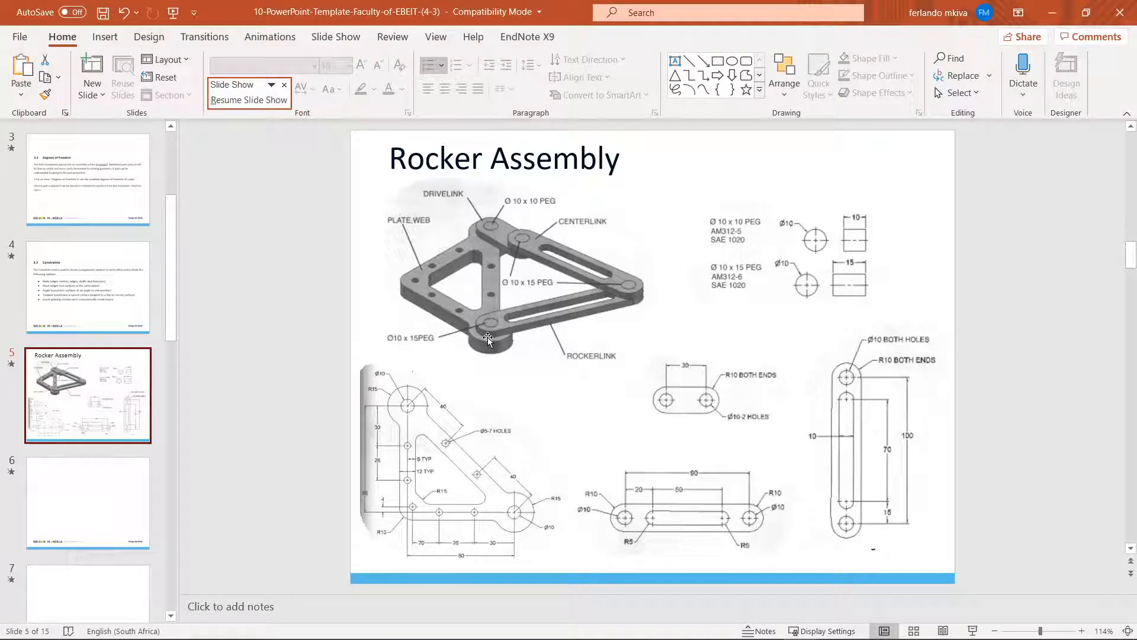
left_click(1043, 12)
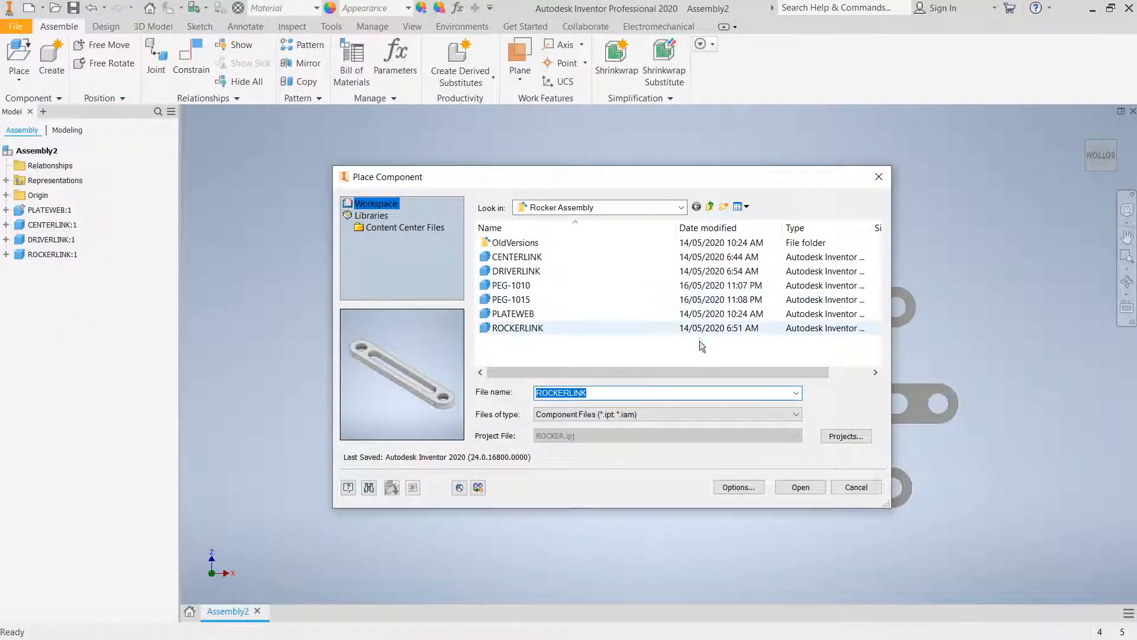
Place two PEG-1010 components above the driver link, to the right of the plate's upper boss.
left_click(514, 286)
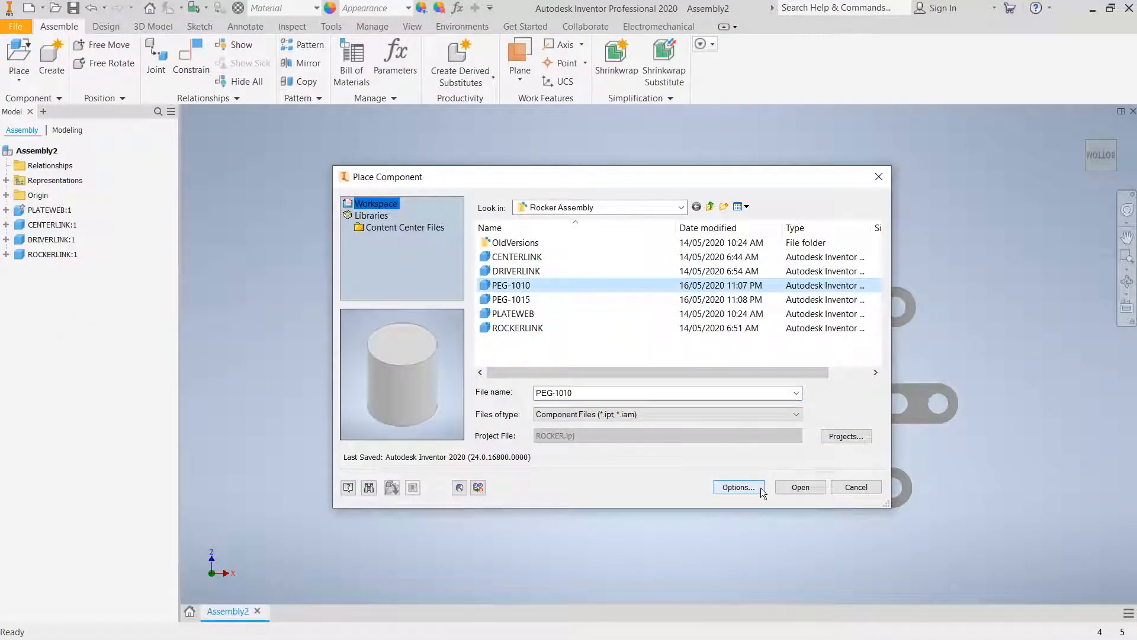
left_click(801, 487)
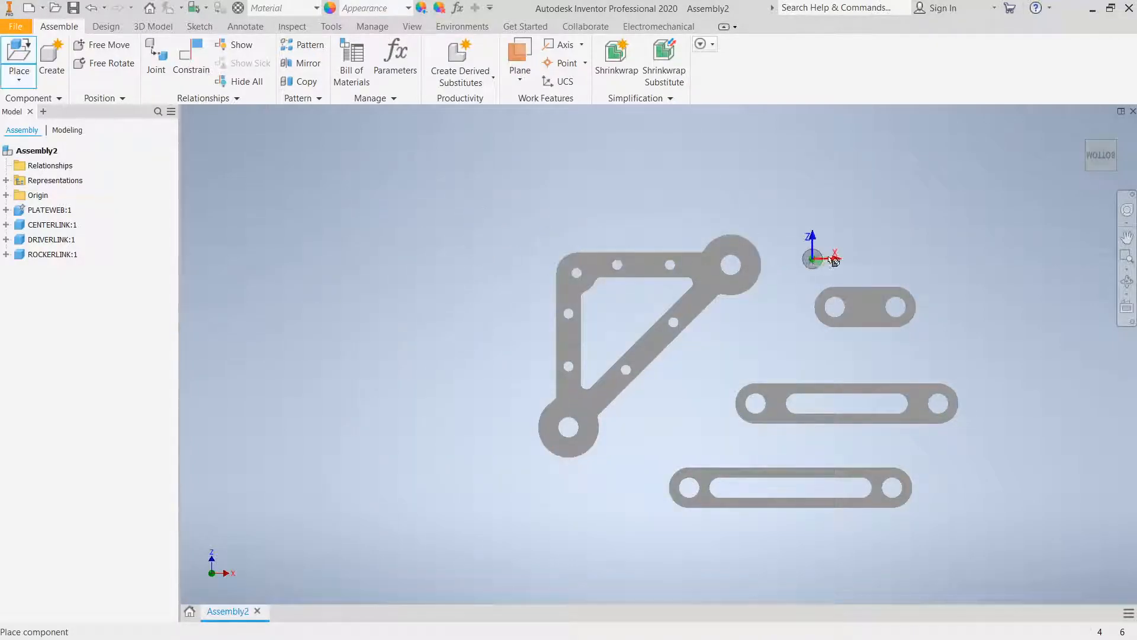
left_click(883, 231)
left_click(945, 261)
key("Escape")
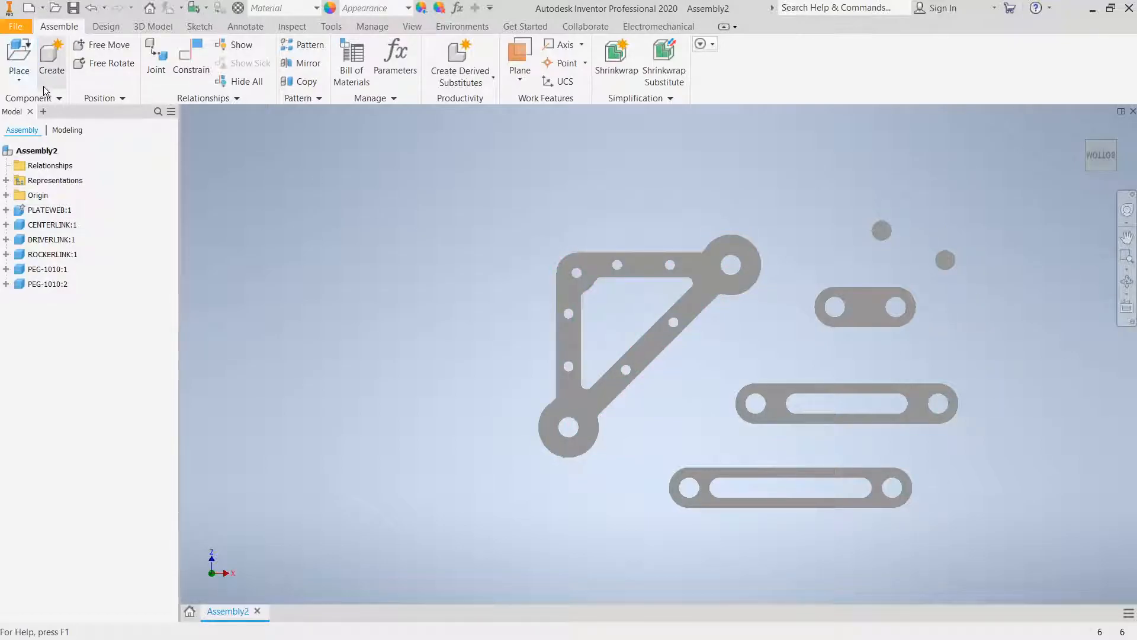
Place two PEG-1015 components to the right of the links.
left_click(19, 79)
left_click(35, 104)
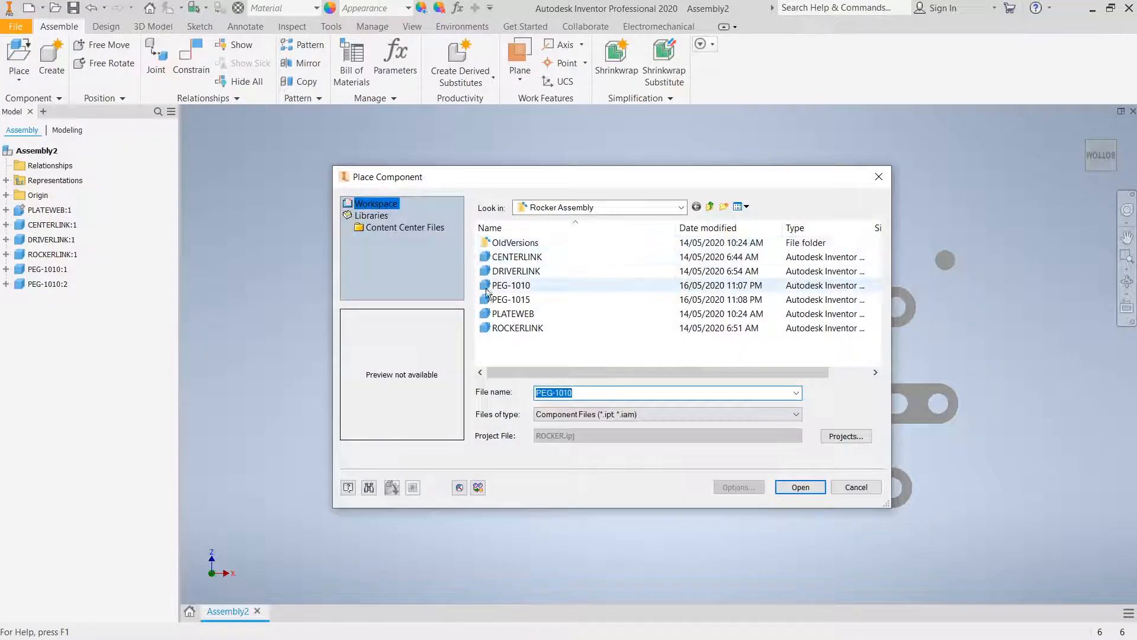
left_click(511, 299)
left_click(800, 487)
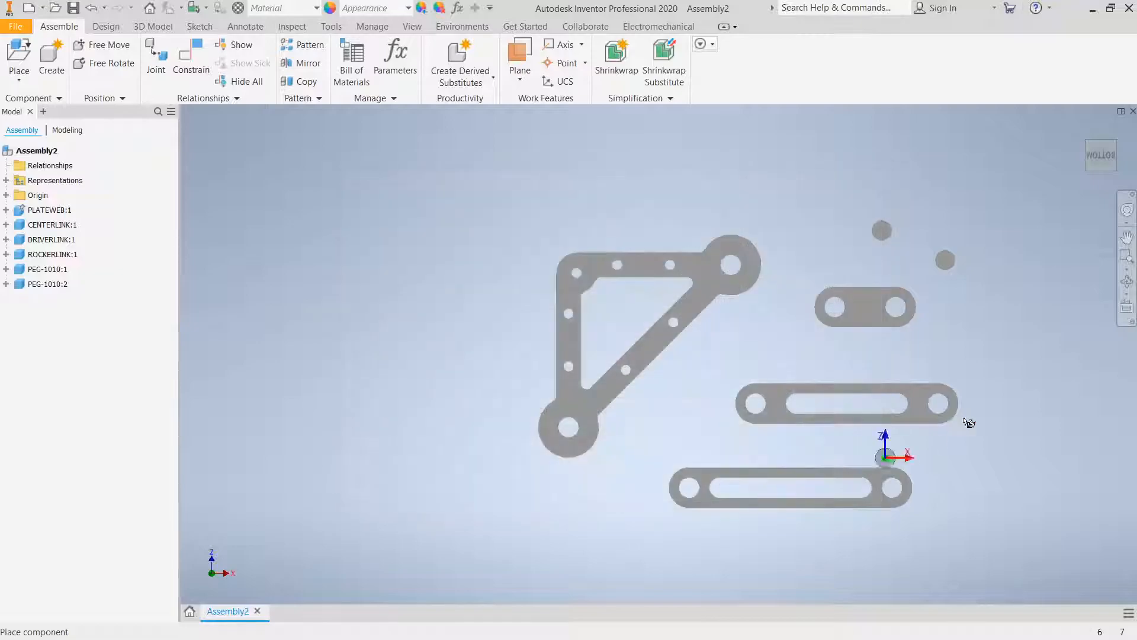
left_click(1015, 413)
key("Escape")
Move the driver link up near the plate's upper boss and spread the center link and rocker link apart below it.
middle_click_drag(663, 407, 675, 380)
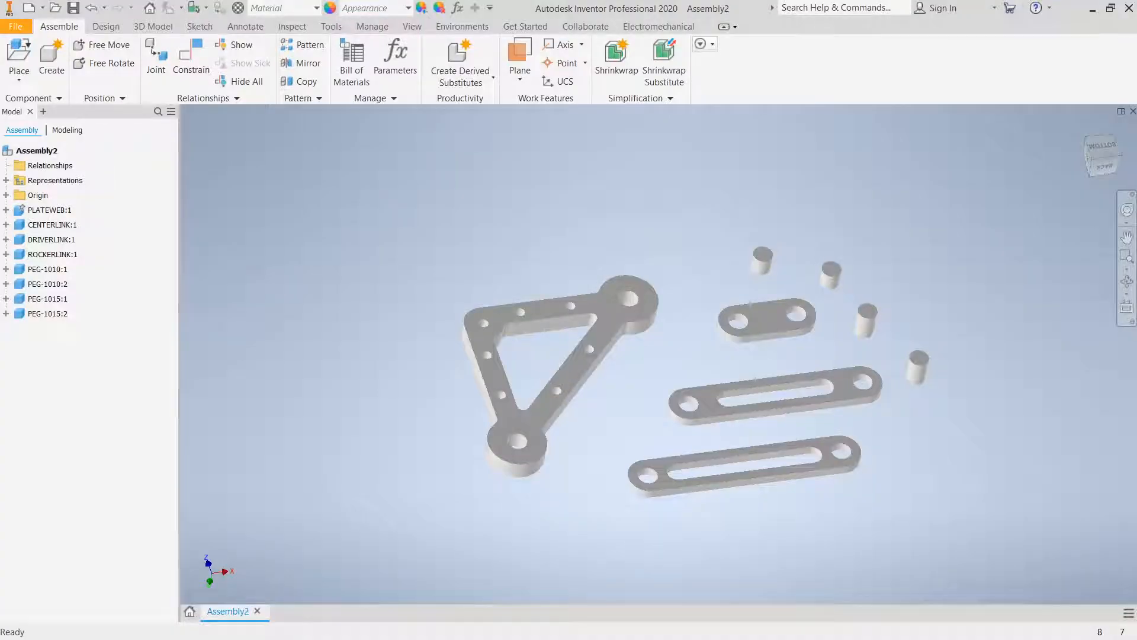
key("F2")
left_click_drag(575, 295, 497, 255)
left_click(611, 250)
left_click_drag(611, 248, 605, 208)
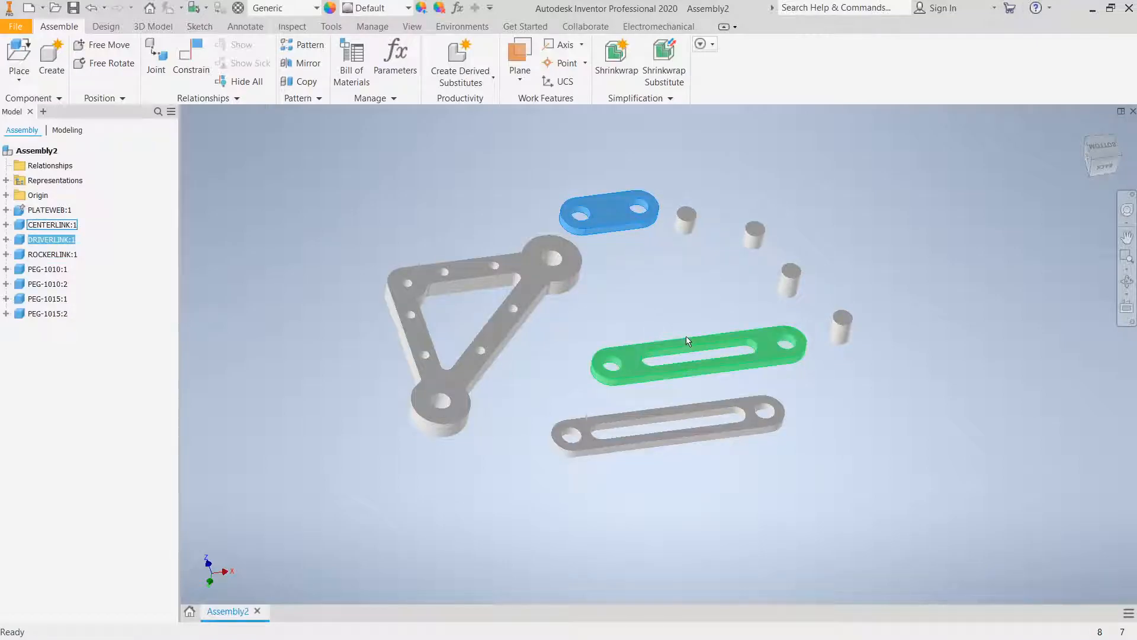
left_click_drag(669, 422, 613, 432)
left_click_drag(696, 362, 638, 318)
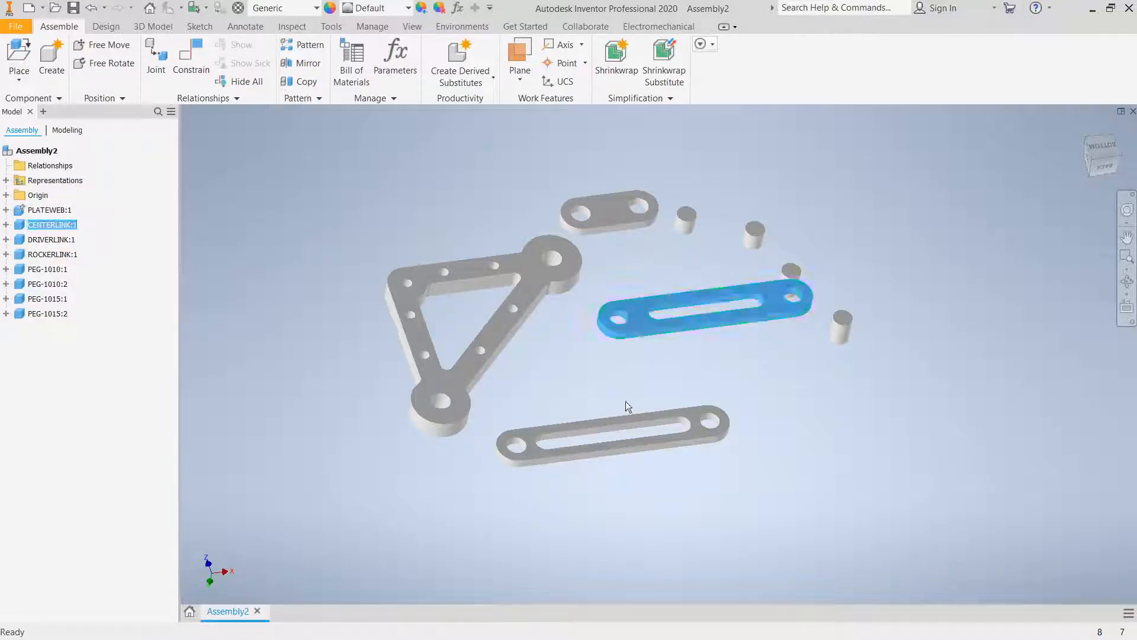
mouse_move(605, 428)
left_mouse_down()
mouse_move(541, 424)
mouse_move(609, 436)
left_mouse_up()
left_click_drag(781, 307, 766, 323)
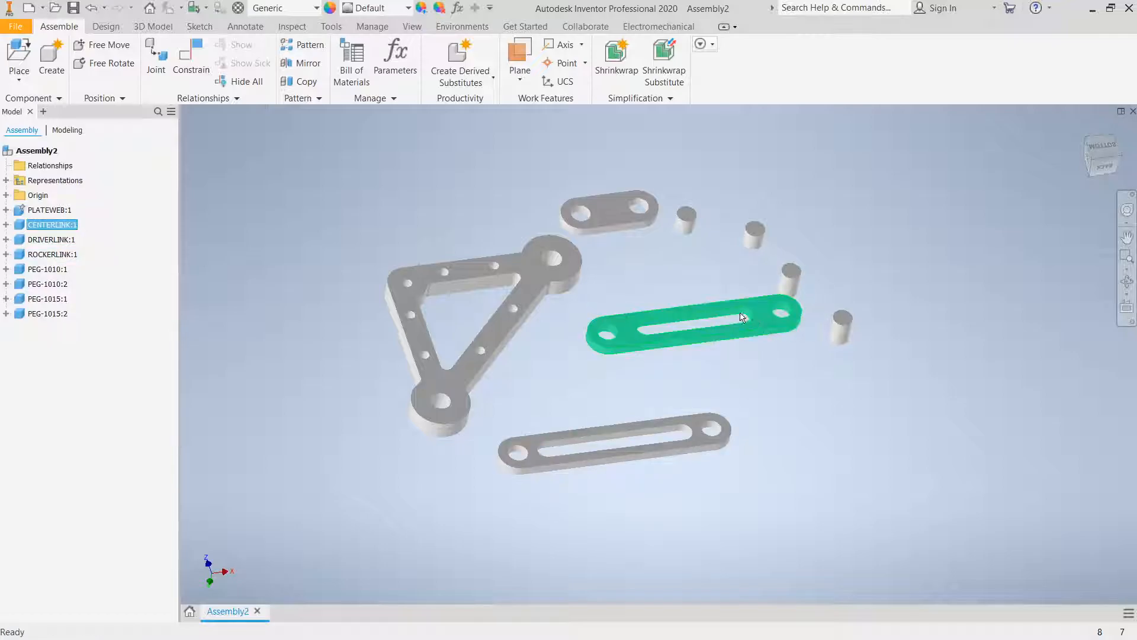
Rotate the center link slightly out of its original orientation with Free Rotate.
mouse_move(800, 384)
middle_mouse_down("shift")
mouse_move(813, 401)
mouse_move(817, 360)
mouse_move(754, 376)
mouse_move(730, 334)
mouse_move(799, 361)
middle_mouse_up("shift")
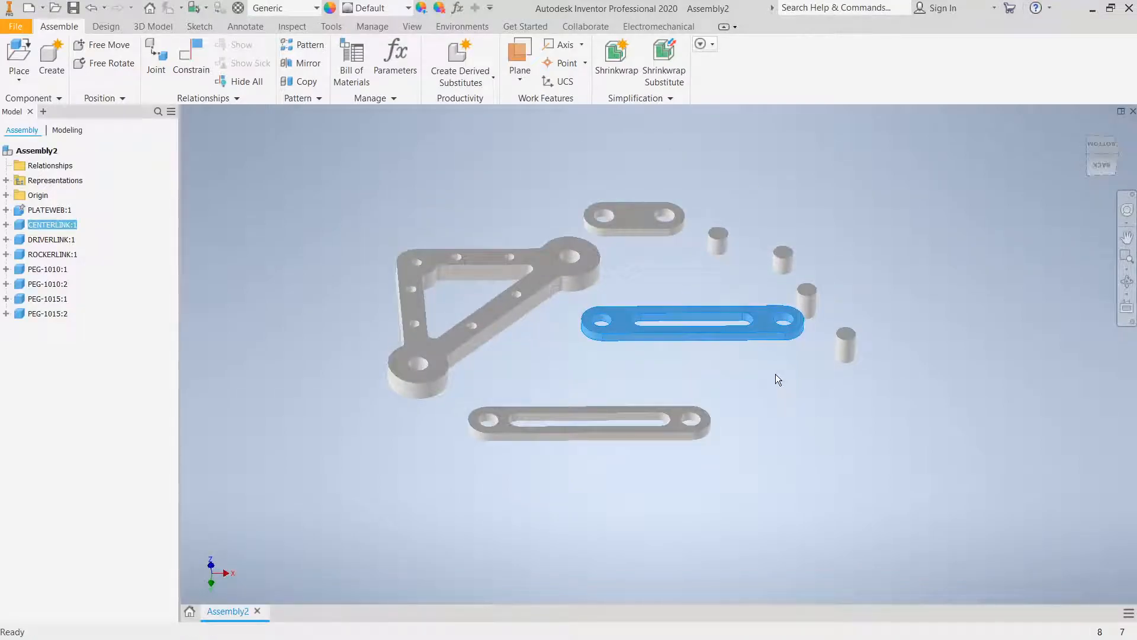
middle_click_drag(773, 375, 698, 324, "shift")
left_click(692, 368)
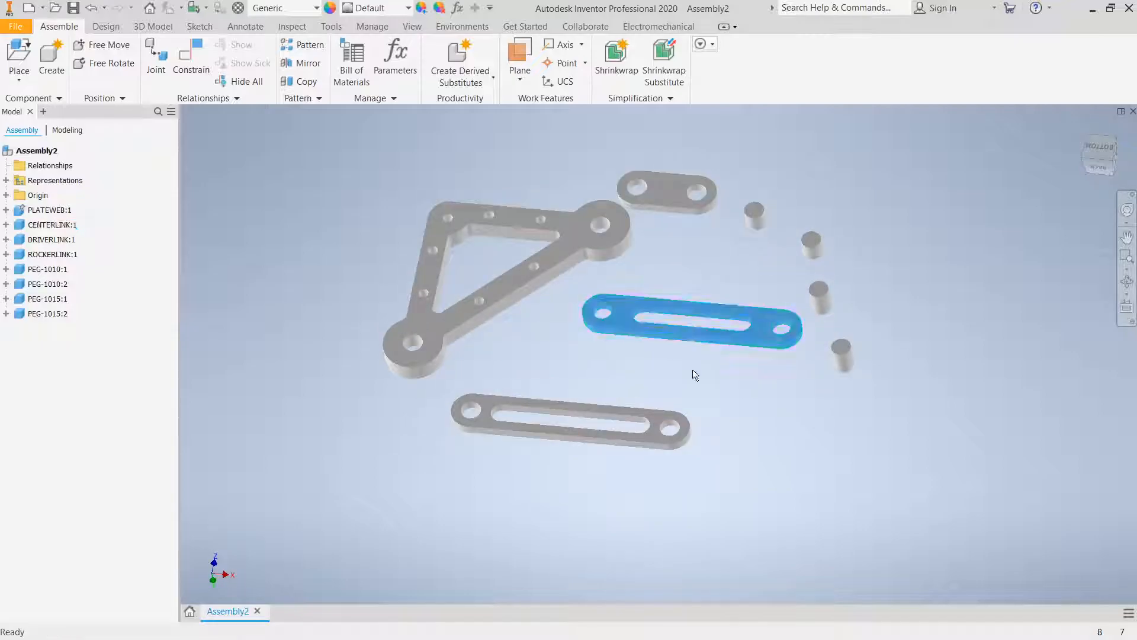
left_click(617, 323)
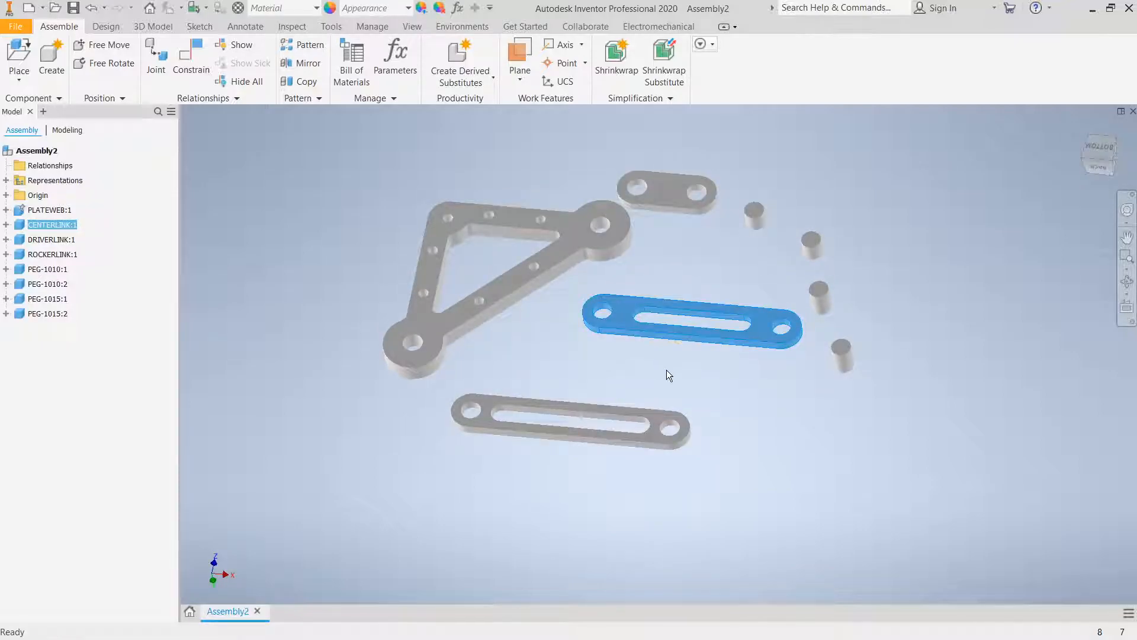
key("g")
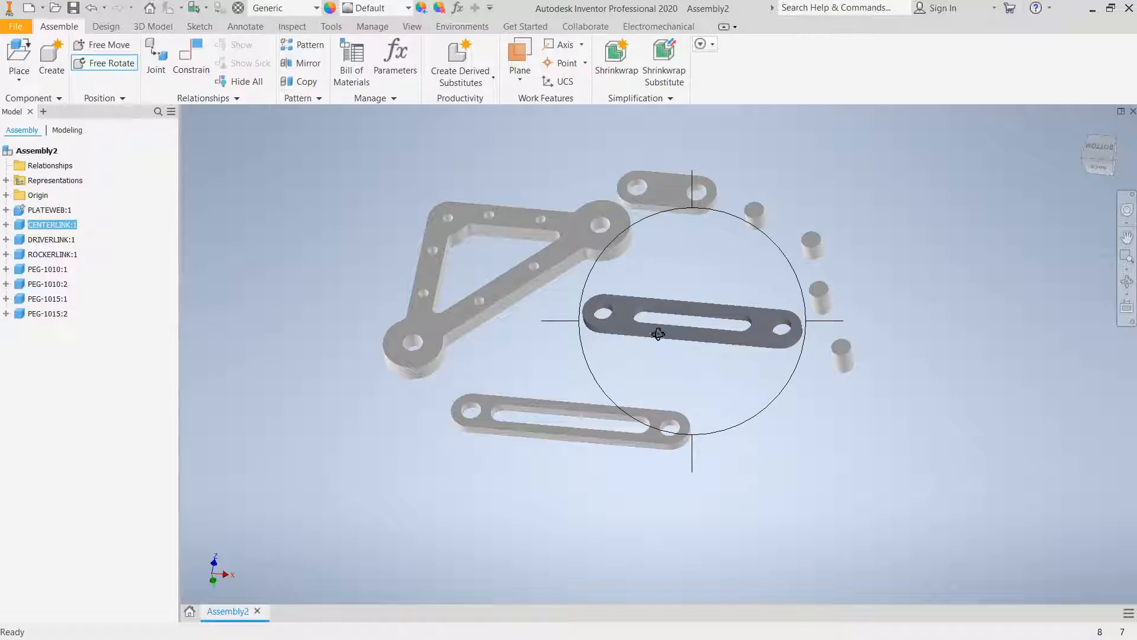
left_click_drag(633, 349, 635, 300)
key("Escape")
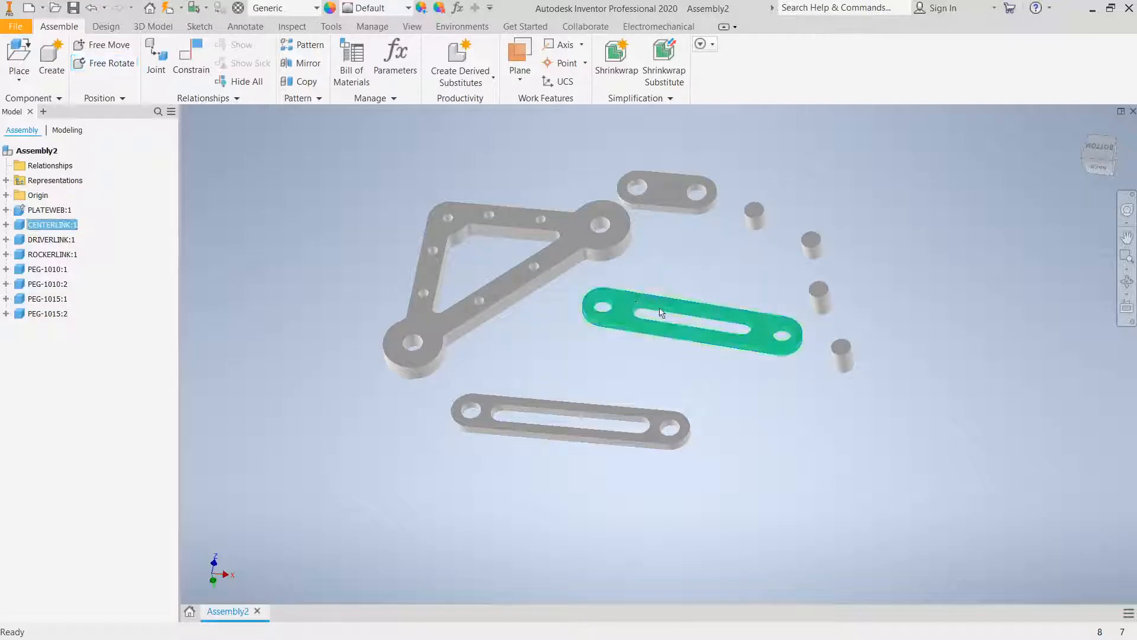
Move the driver link beside the plate's upper boss so its near hole and the boss hole can both be reached.
middle_click_drag(785, 424, 833, 419, "shift")
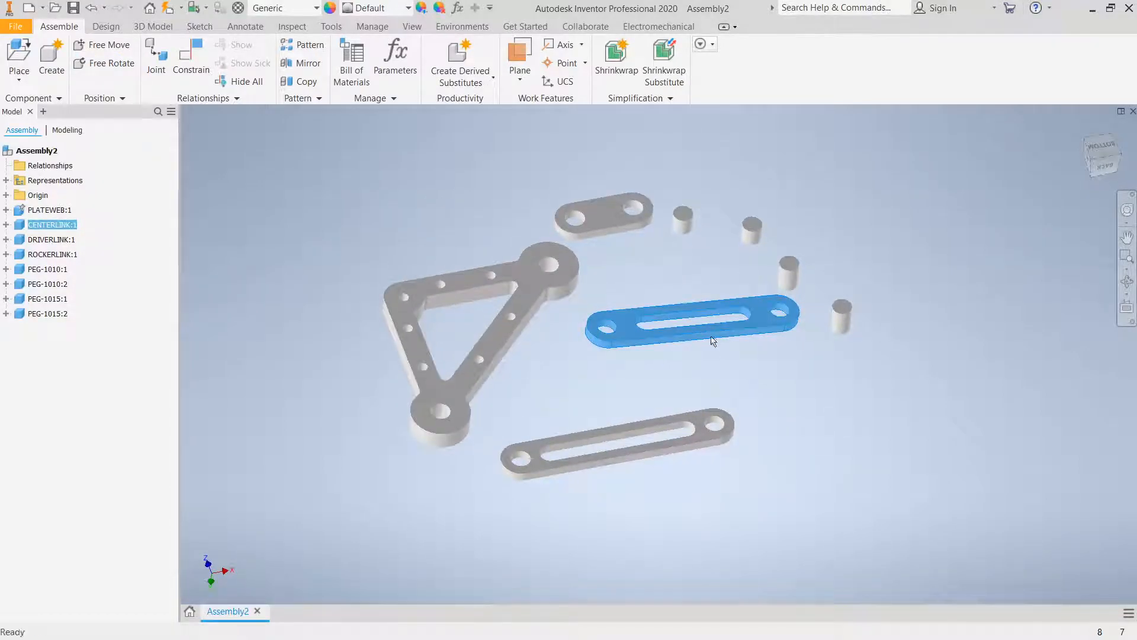
left_click_drag(626, 218, 668, 245)
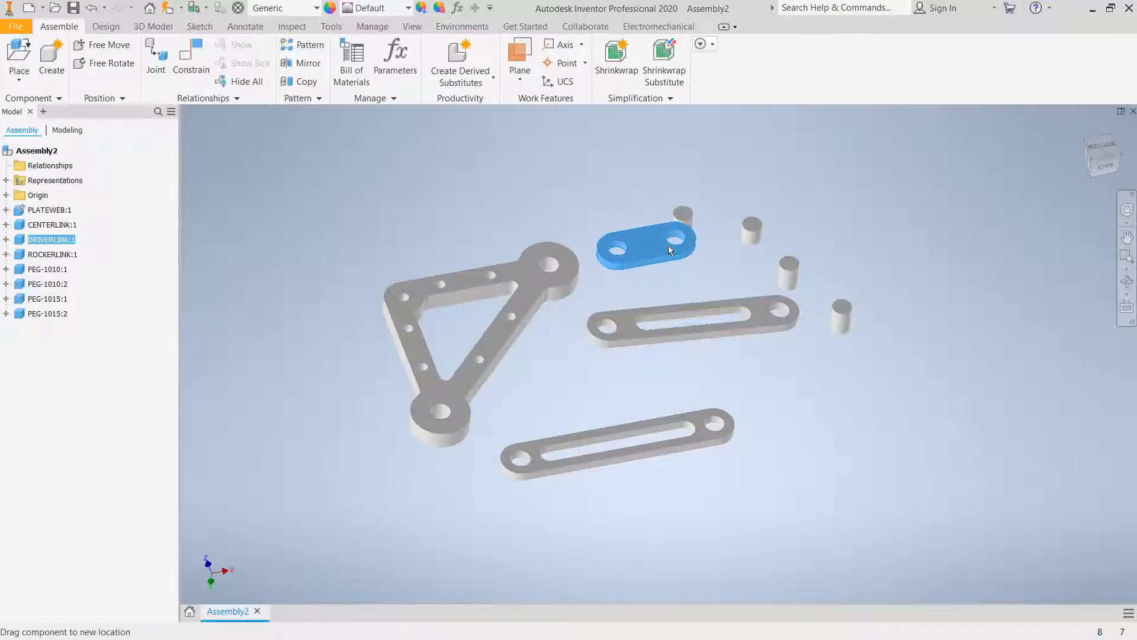
middle_click_drag(570, 363, 585, 432)
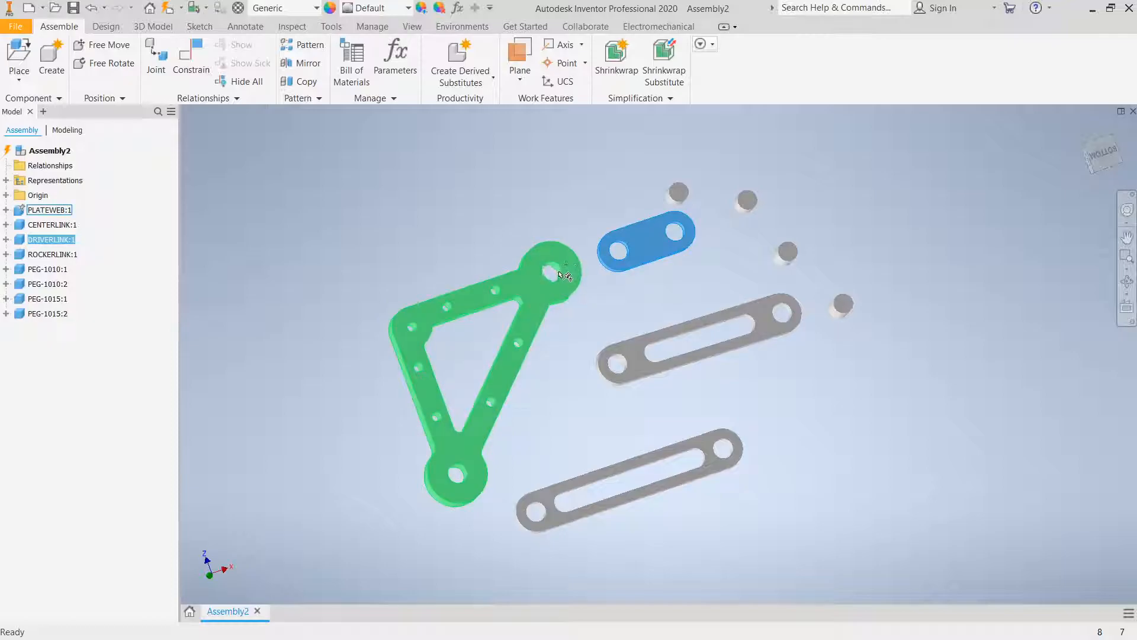
scroll(552, 272, "up", 4)
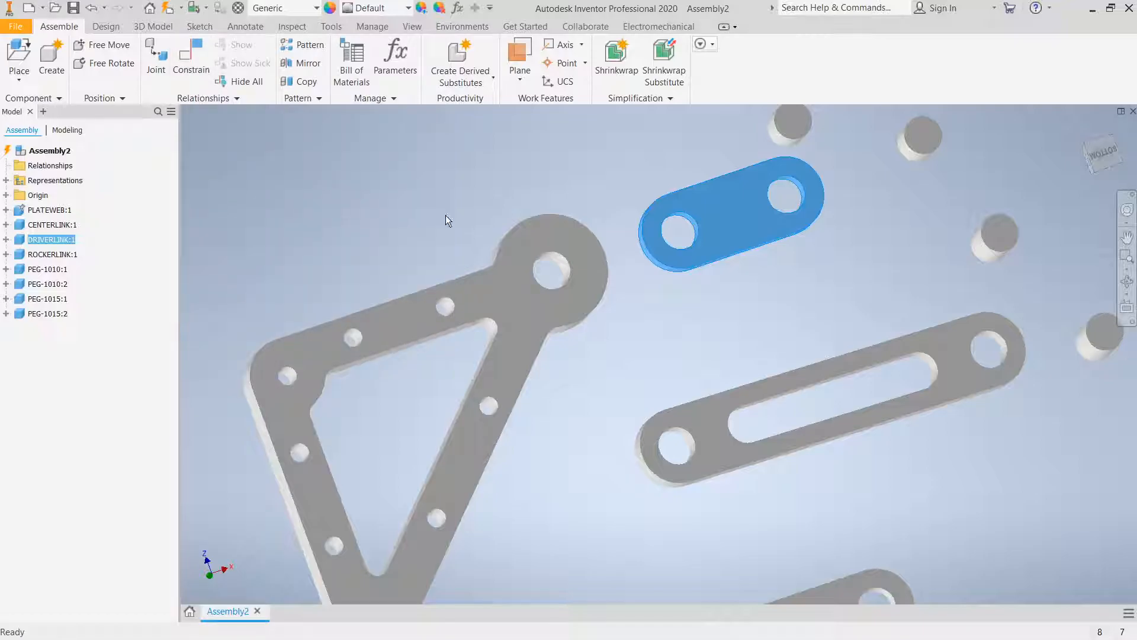
middle_click_drag(599, 275, 609, 274, "shift")
left_click(609, 274)
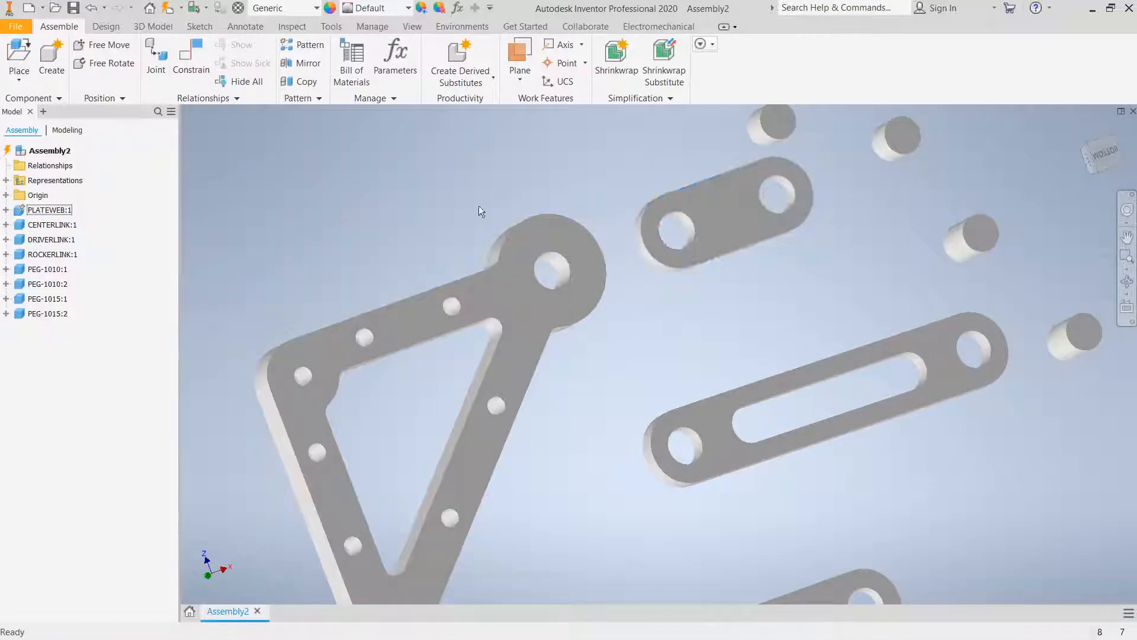
Apply a Mate constraint with 0 mm offset between the axis of the driver link's near hole and the plate's upper boss hole axis.
left_click(180, 68)
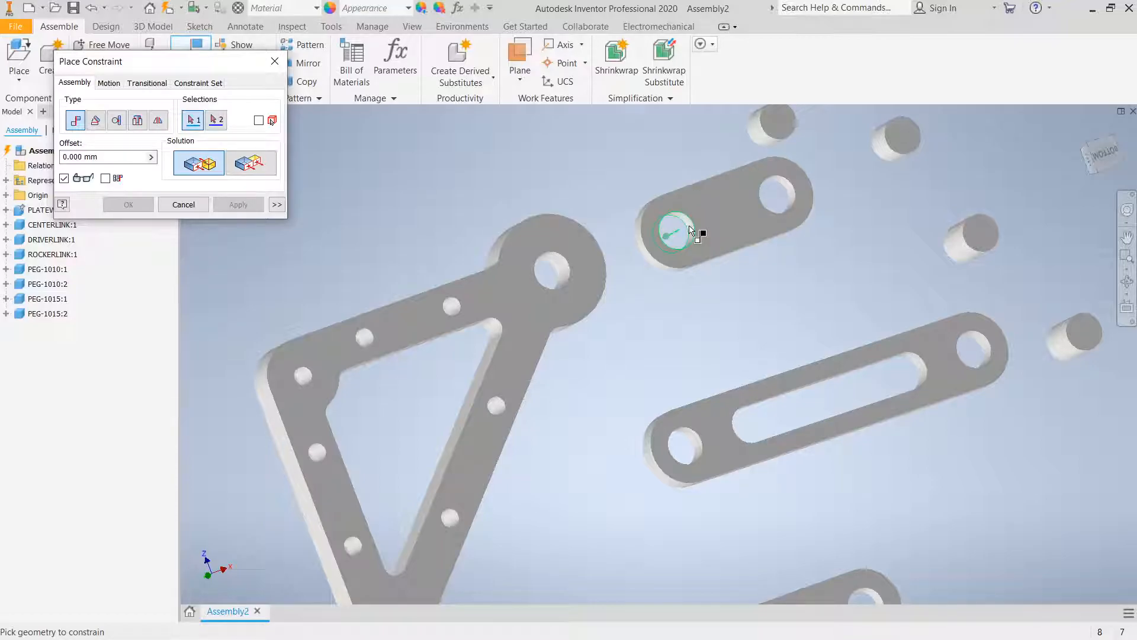
mouse_move(690, 230)
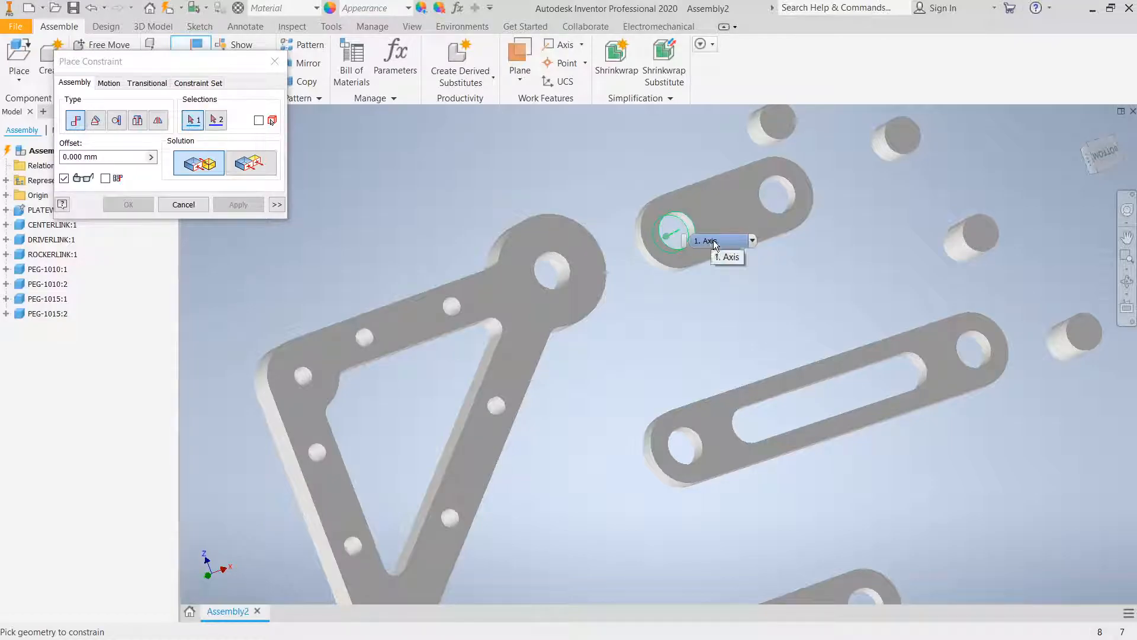
left_click(750, 241)
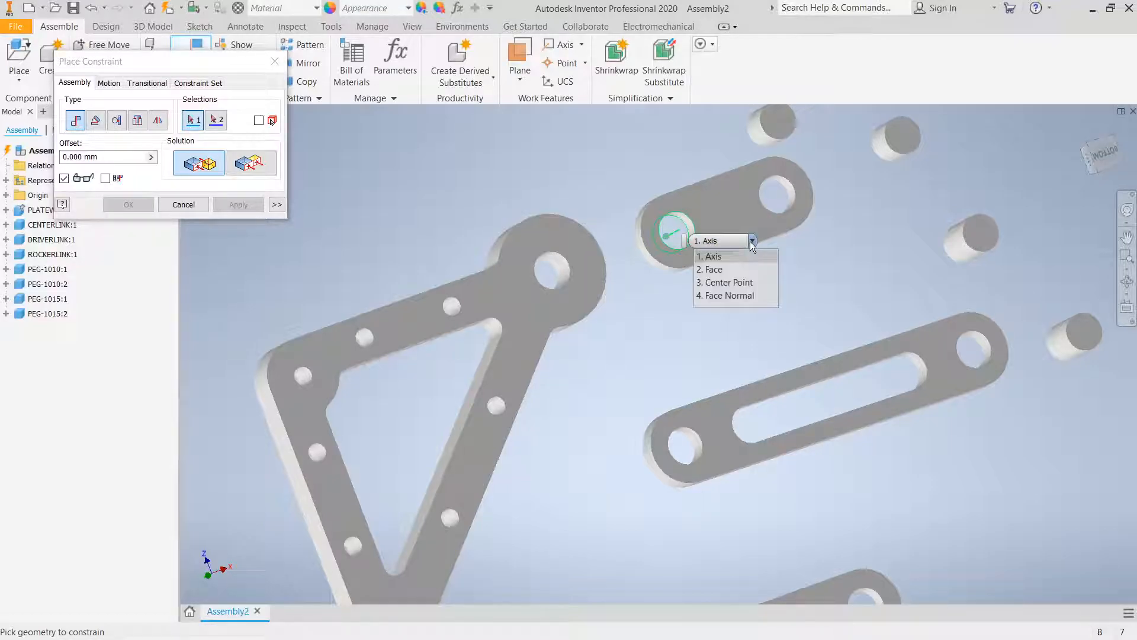
left_click(713, 259)
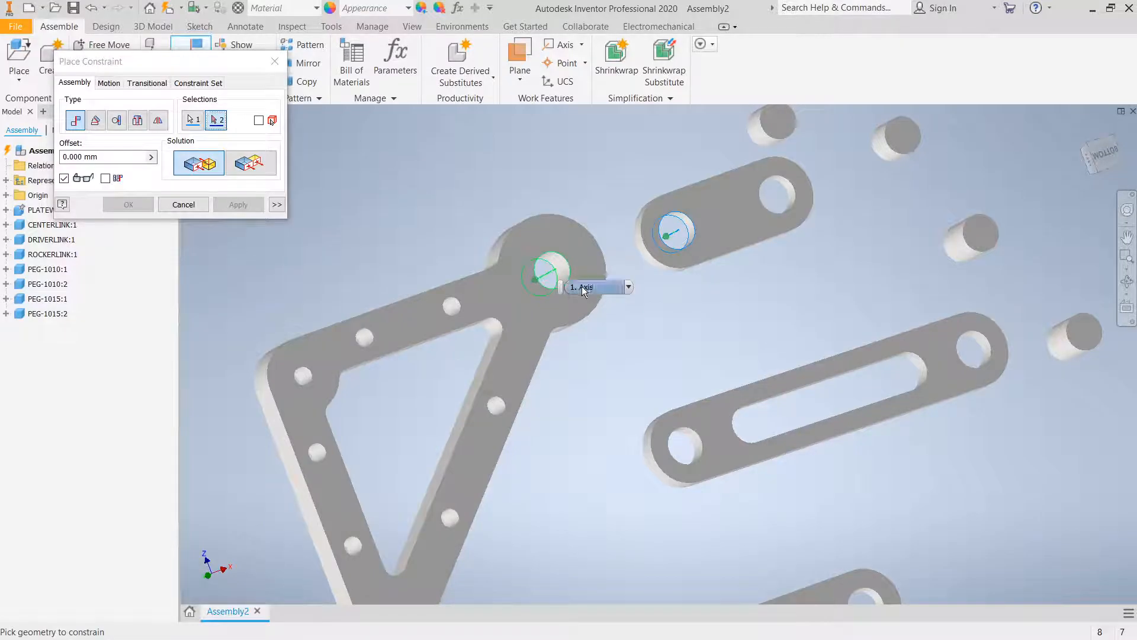
left_click(582, 287)
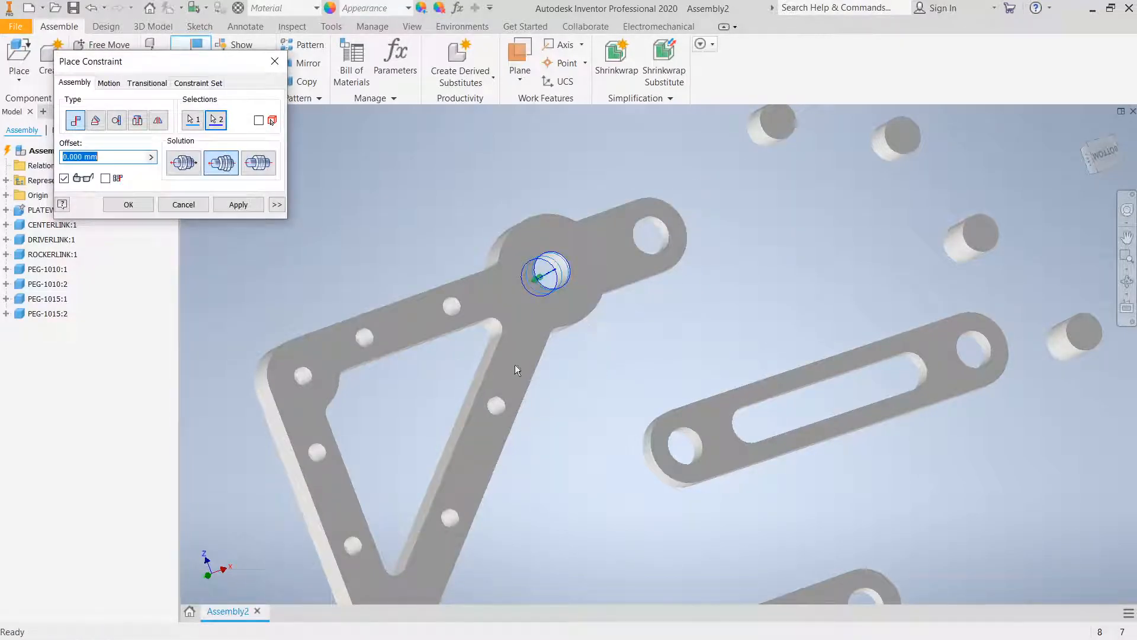
left_click(237, 205)
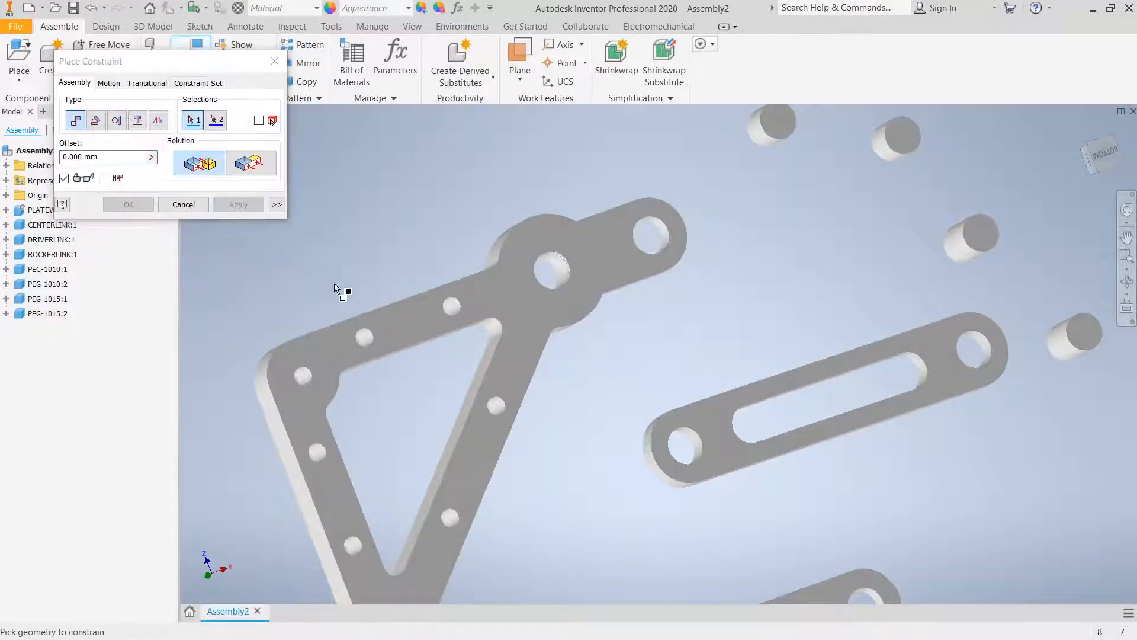
left_click(199, 208)
Move the driver link along and around its mated axis to test its remaining freedom, leaving it raised above the plate.
middle_click_drag(658, 293, 634, 259, "shift")
left_click_drag(634, 259, 795, 247)
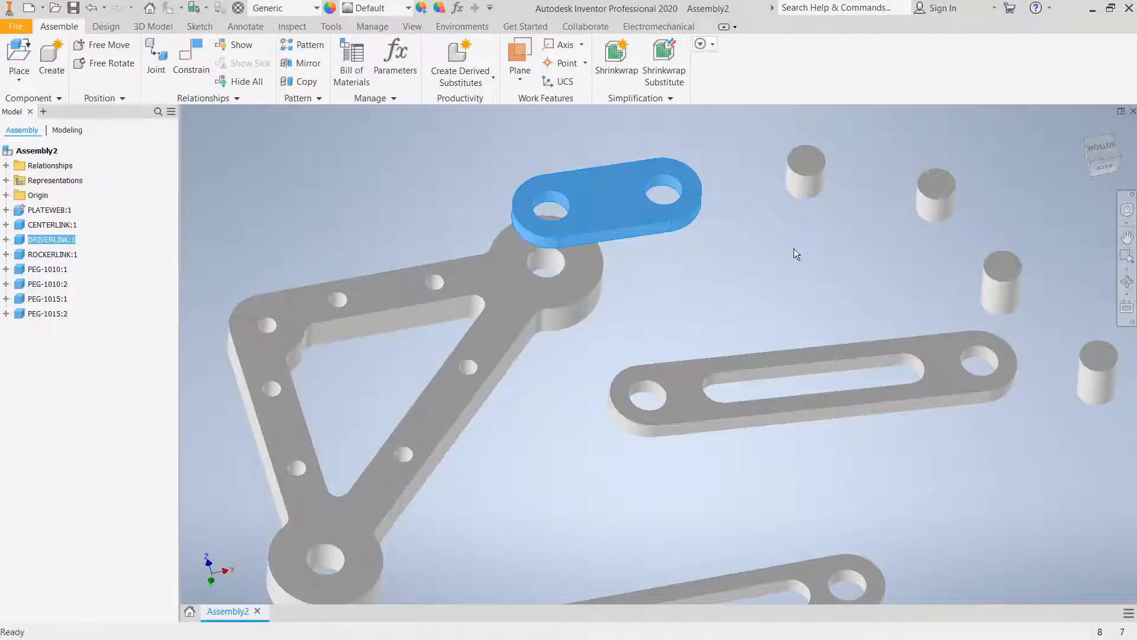
left_click(779, 223)
mouse_move(678, 225)
left_mouse_down()
mouse_move(681, 169)
mouse_move(693, 195)
mouse_move(690, 183)
mouse_move(680, 189)
mouse_move(667, 244)
mouse_move(666, 169)
mouse_move(664, 215)
left_mouse_up()
middle_click_drag(674, 279, 673, 250, "shift")
mouse_move(641, 184)
left_mouse_down()
mouse_move(639, 164)
mouse_move(637, 258)
mouse_move(629, 169)
mouse_move(629, 184)
left_mouse_up()
left_click_drag(642, 267, 648, 314)
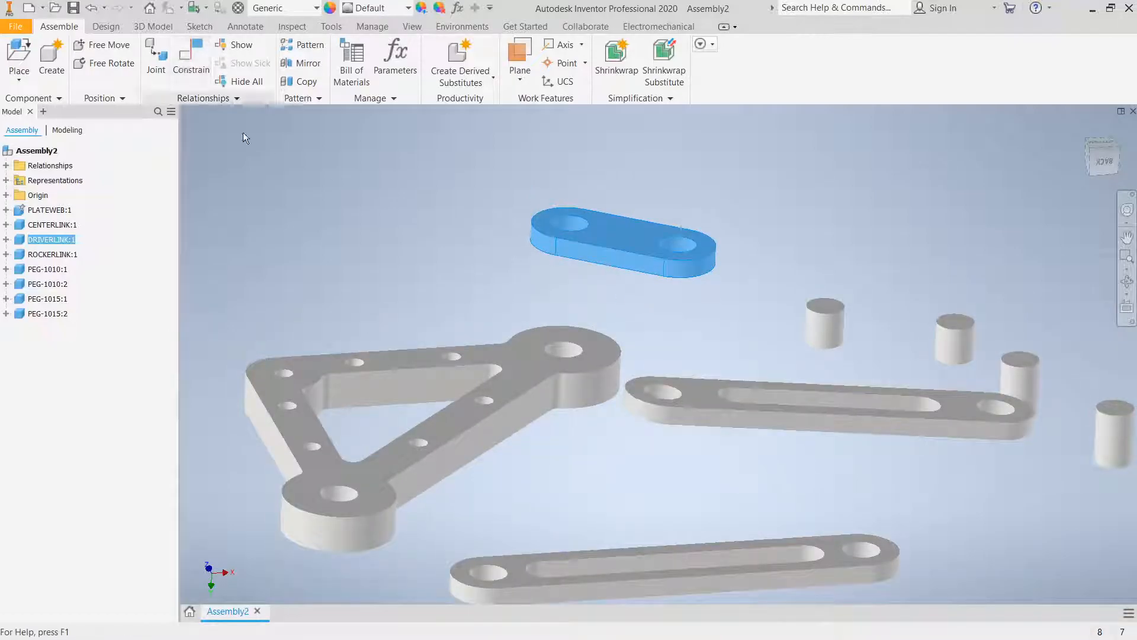
Apply a Mate constraint with 0 mm offset between the driver link's underside face and the plate's upper face.
middle_click_drag(583, 290, 462, 302, "shift")
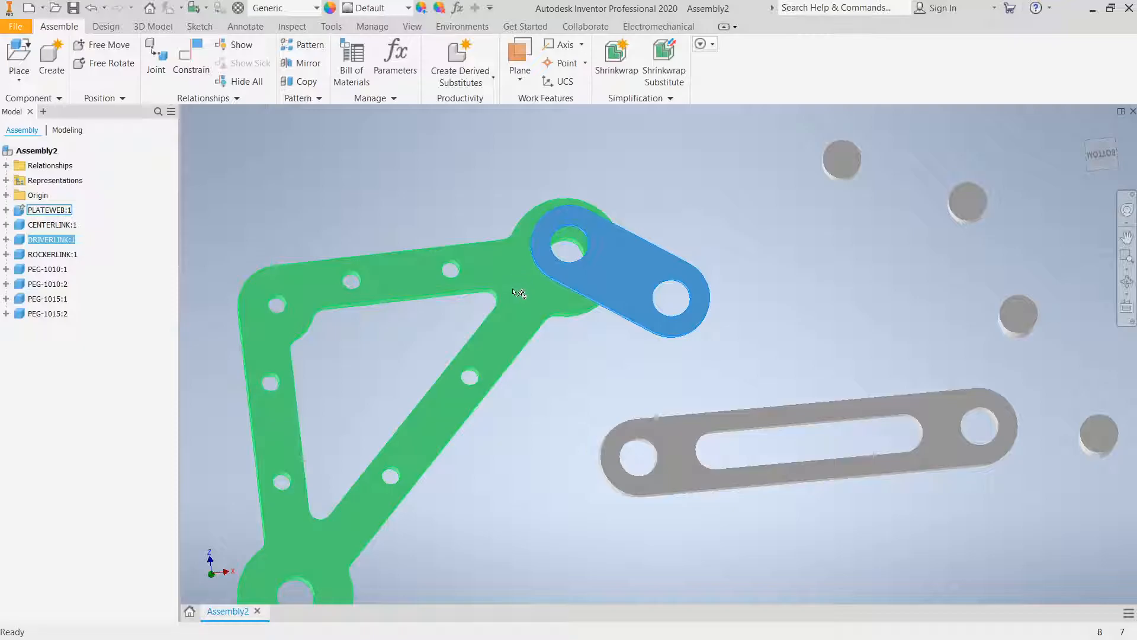
middle_click_drag(546, 349, 553, 272, "shift")
mouse_move(372, 186)
middle_mouse_down("shift")
mouse_move(376, 200)
mouse_move(374, 190)
middle_mouse_up("shift")
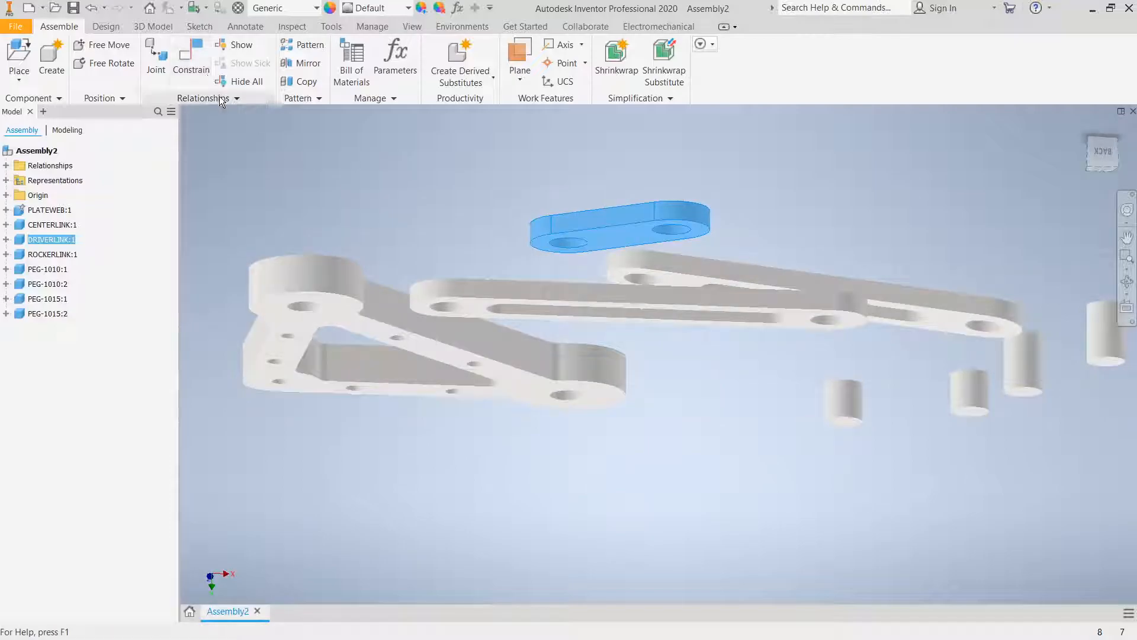
left_click(189, 64)
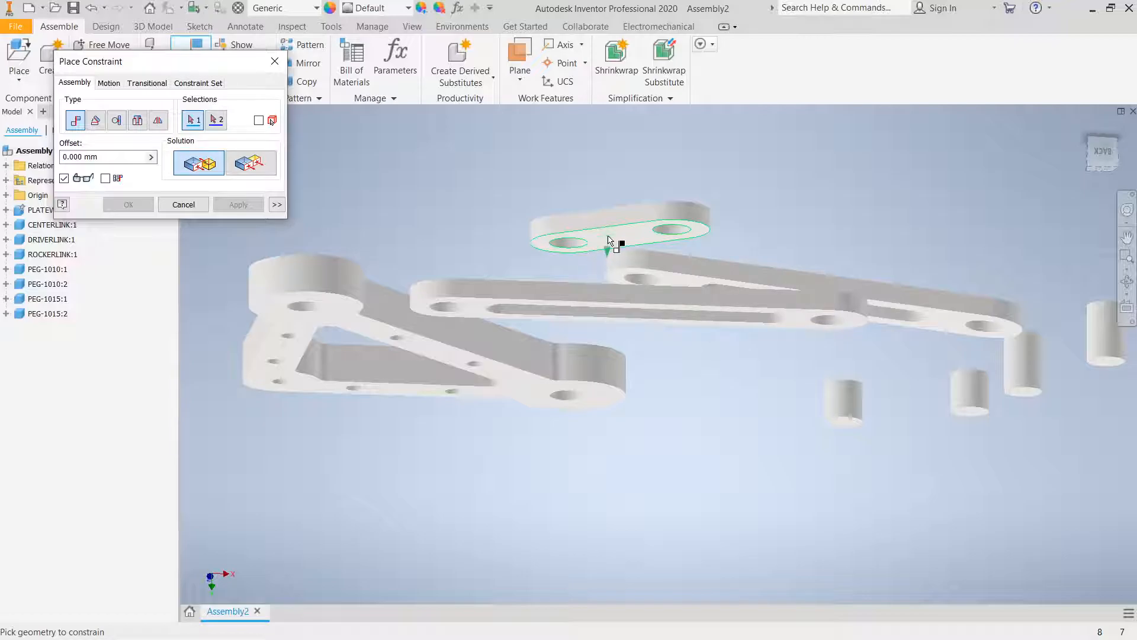
mouse_move(623, 258)
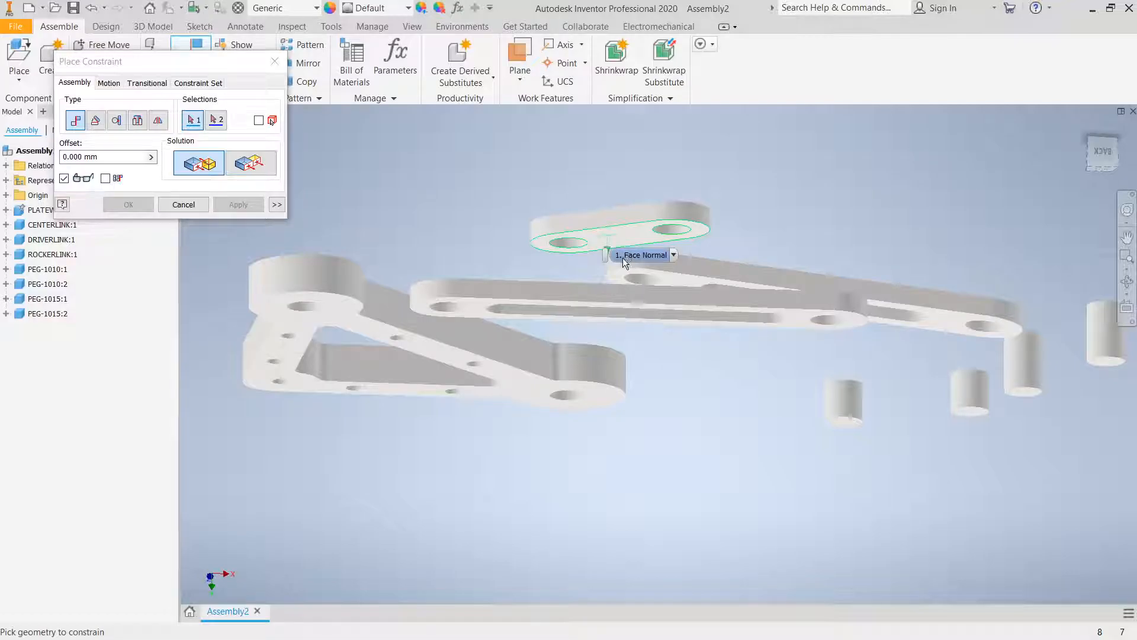
left_click(673, 255)
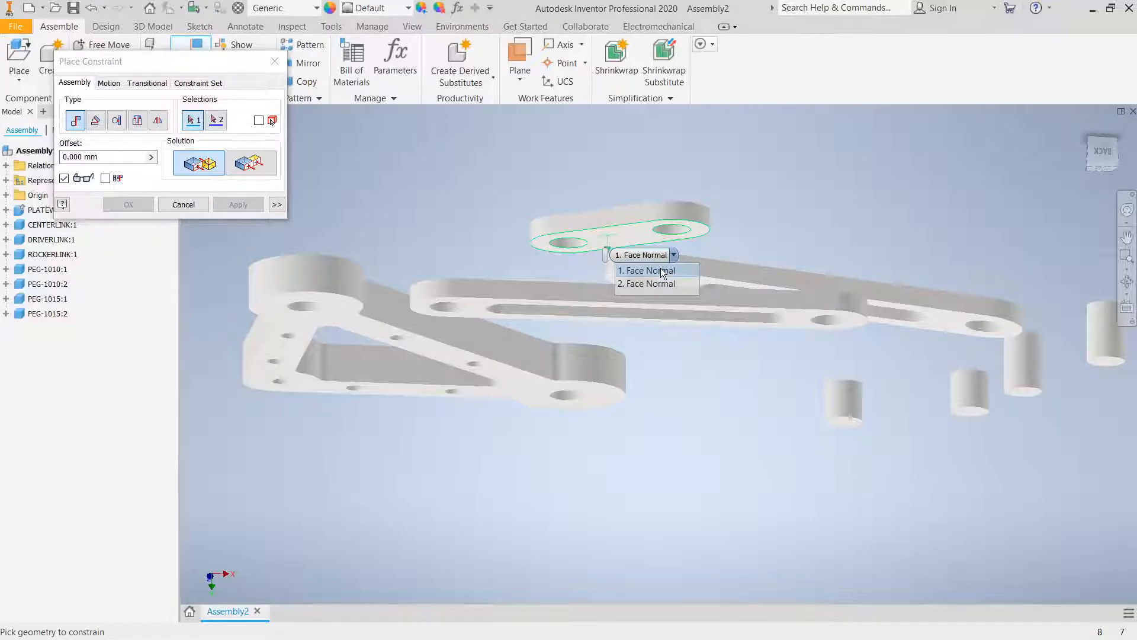
left_click(661, 271)
middle_click_drag(479, 241, 485, 294, "shift")
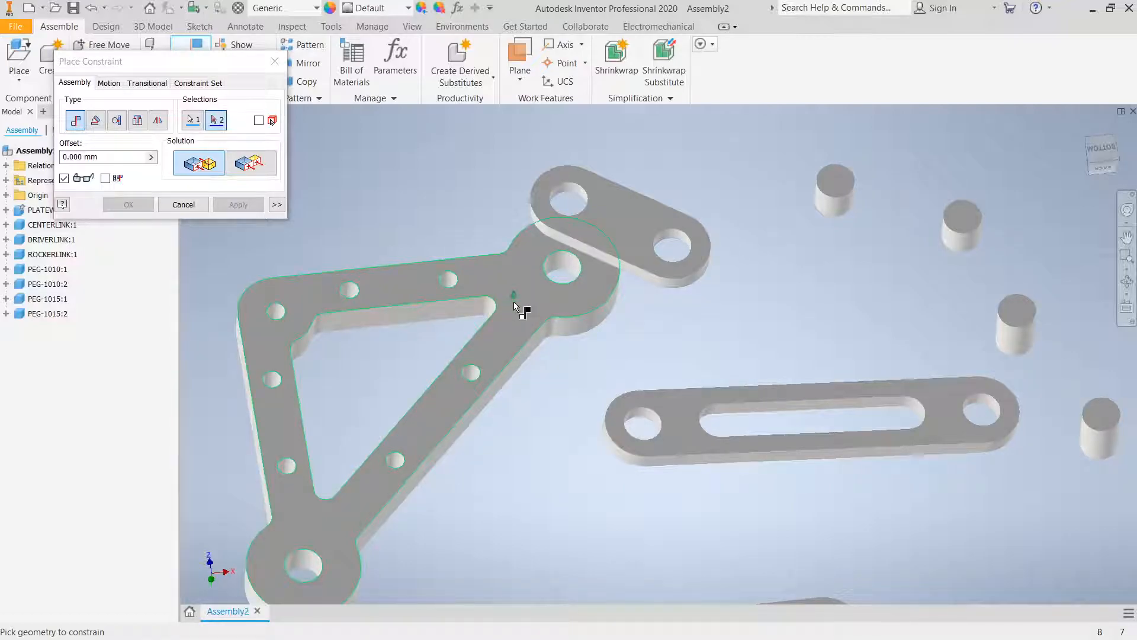
left_click(513, 303)
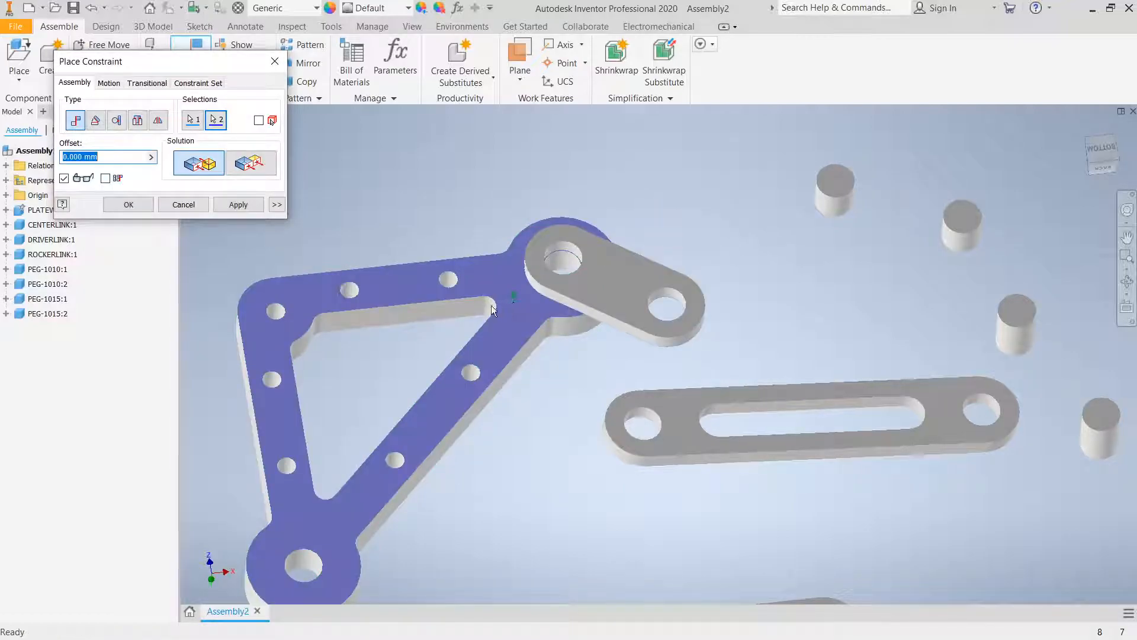
left_click(231, 205)
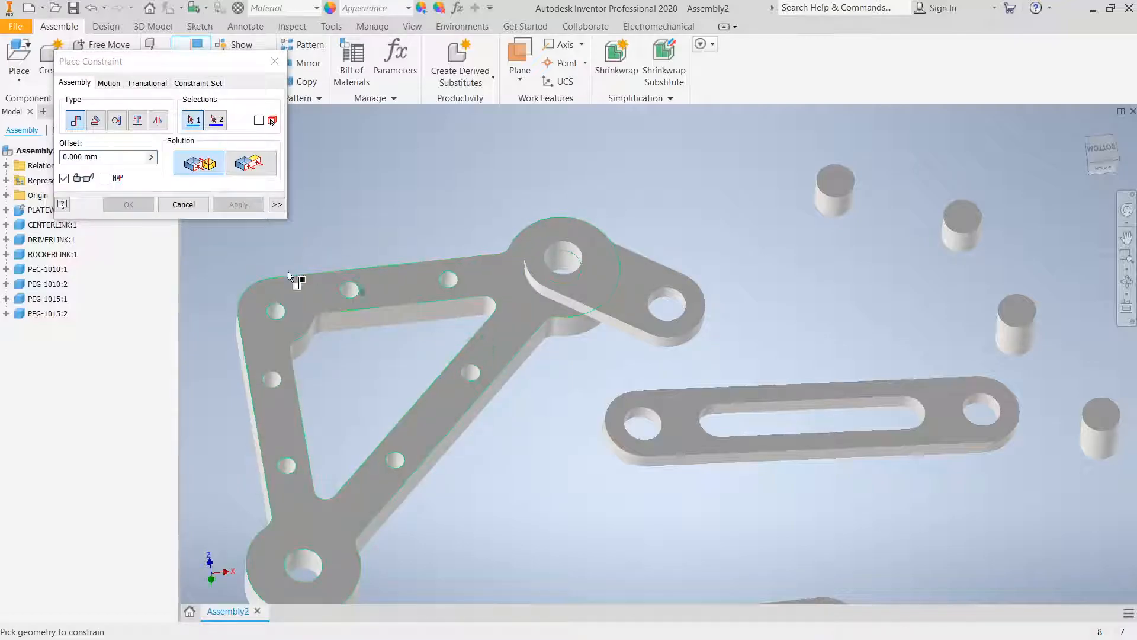
left_click(183, 205)
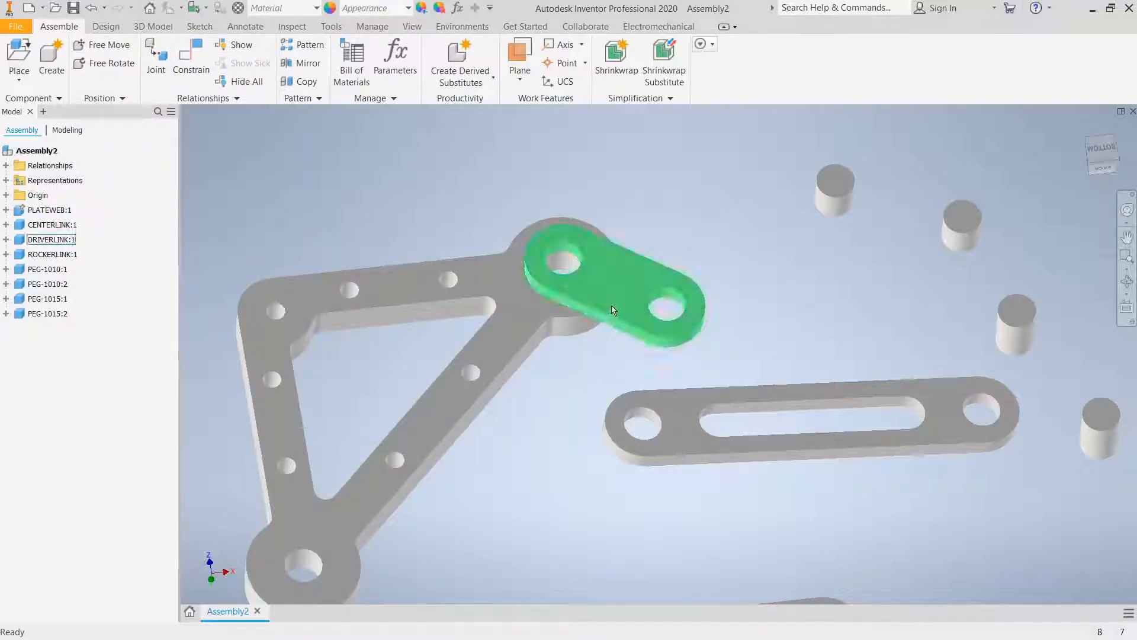
Swing the driver link around its mated hole axis to test its rotation on the plate.
left_click_drag(612, 307, 649, 255)
middle_click_drag(563, 361, 563, 325, "shift")
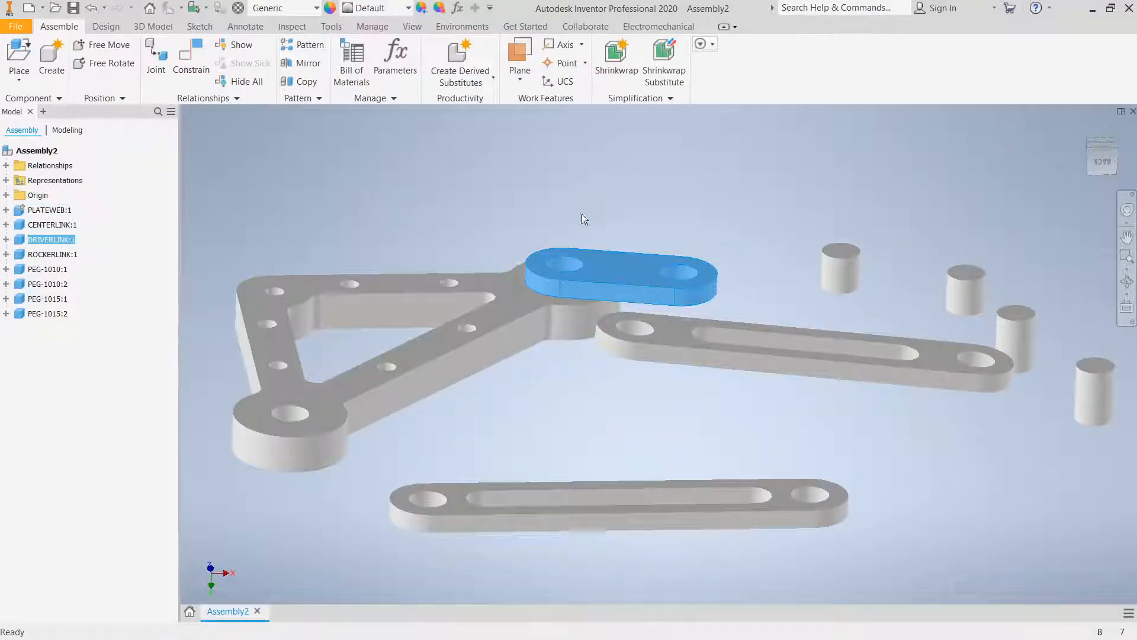
left_click_drag(603, 273, 629, 255)
middle_click_drag(584, 358, 616, 325, "shift")
mouse_move(824, 300)
middle_mouse_down("shift")
mouse_move(812, 256)
mouse_move(818, 297)
middle_mouse_up("shift")
Move the long peg PEG-1015:1 away from the other pegs, closer to the driver link.
left_click_drag(1001, 349, 774, 323)
middle_click_drag(567, 357, 729, 333, "shift")
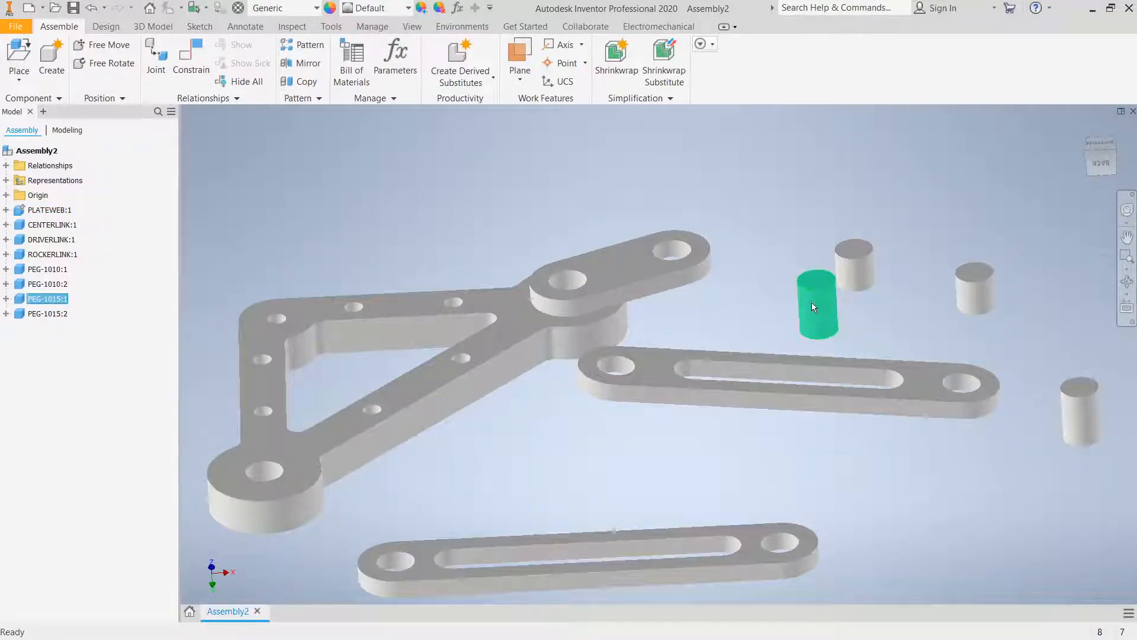
left_click(781, 286)
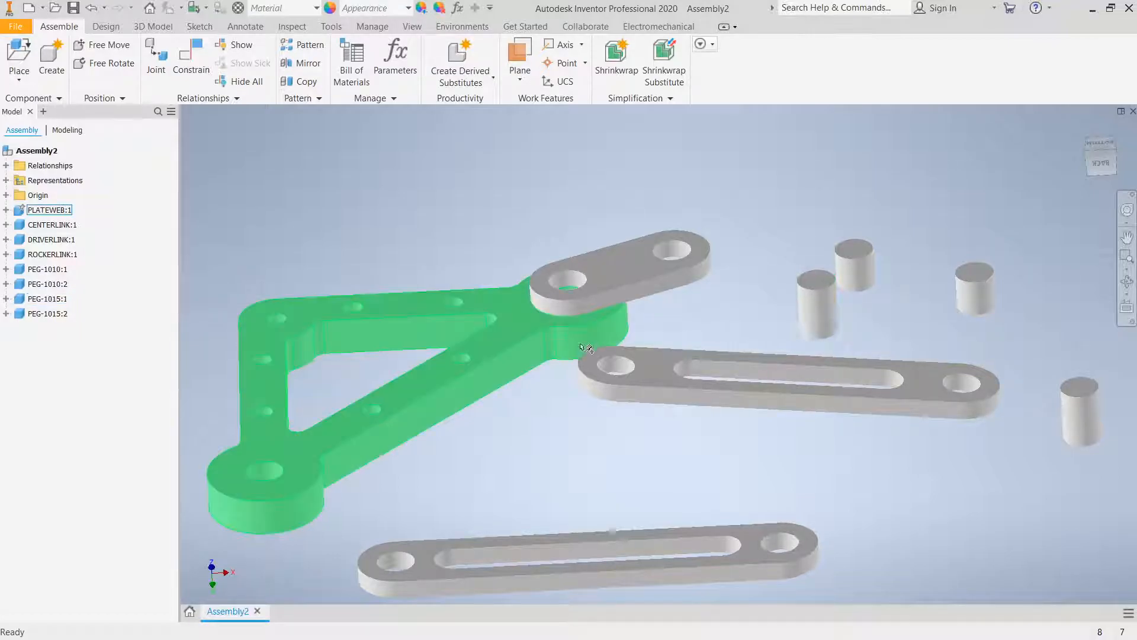
Apply a Mate constraint with 0 mm offset between the axis of PEG-1015:1 and the driver link's hole axis over the plate boss.
mouse_move(543, 378)
middle_mouse_down()
mouse_move(534, 374)
mouse_move(546, 371)
middle_mouse_up()
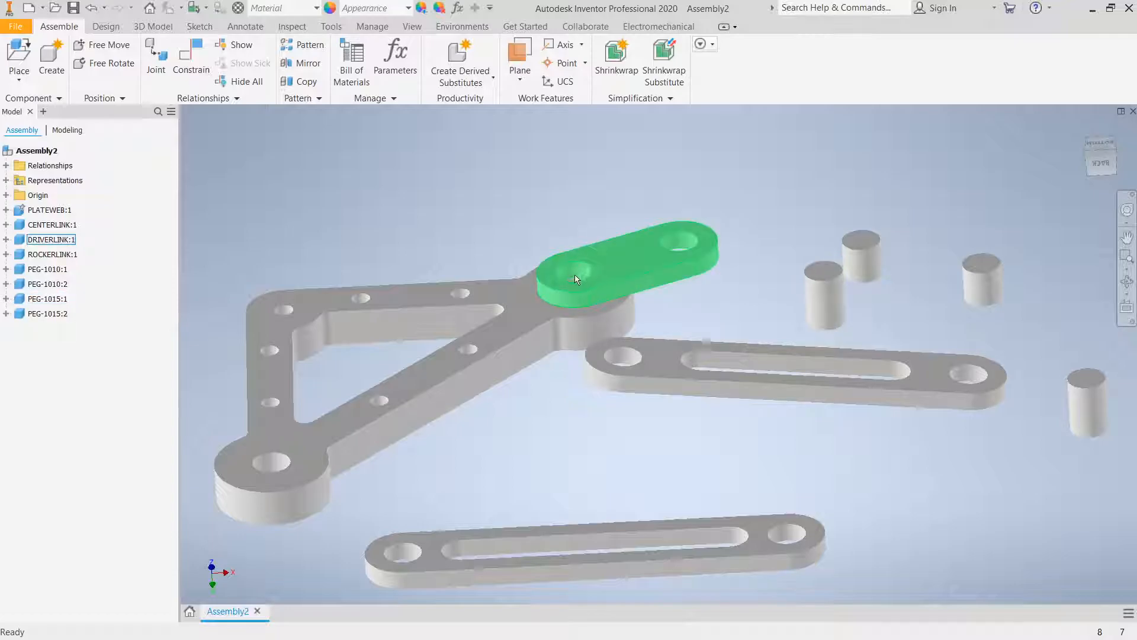
middle_click_drag(570, 393, 576, 419, "shift")
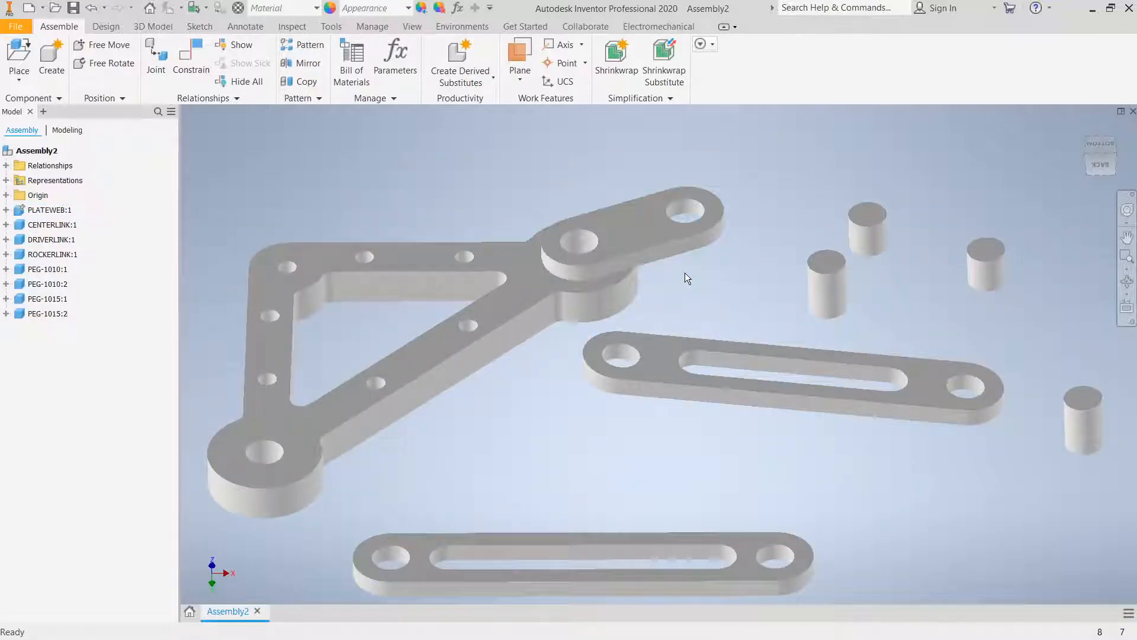
middle_click_drag(690, 274, 705, 287, "shift")
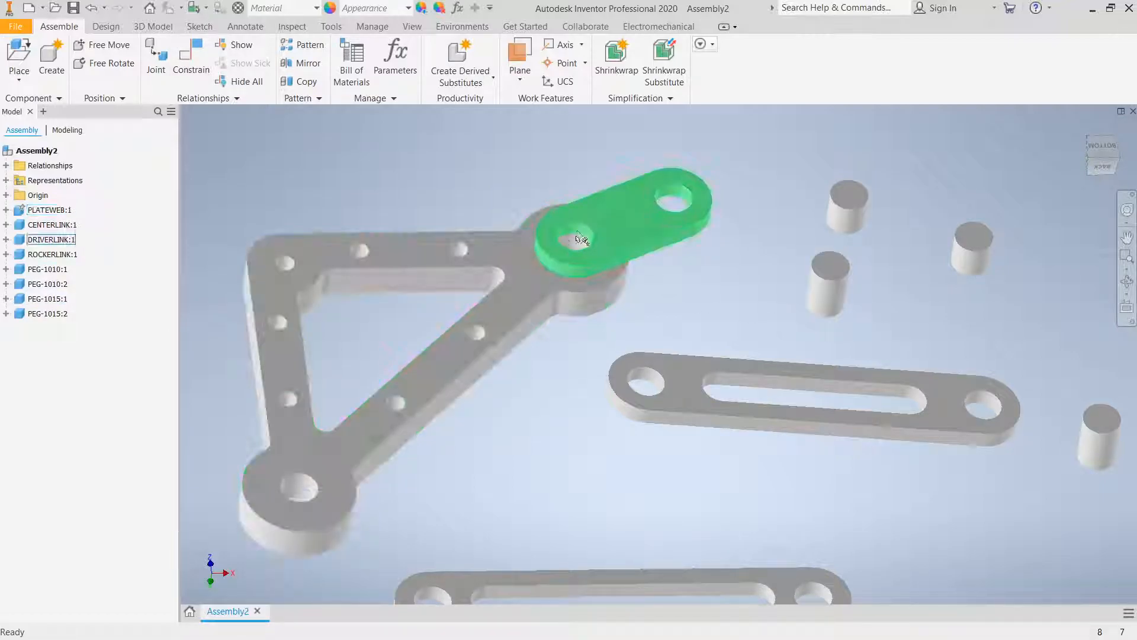
left_click(191, 59)
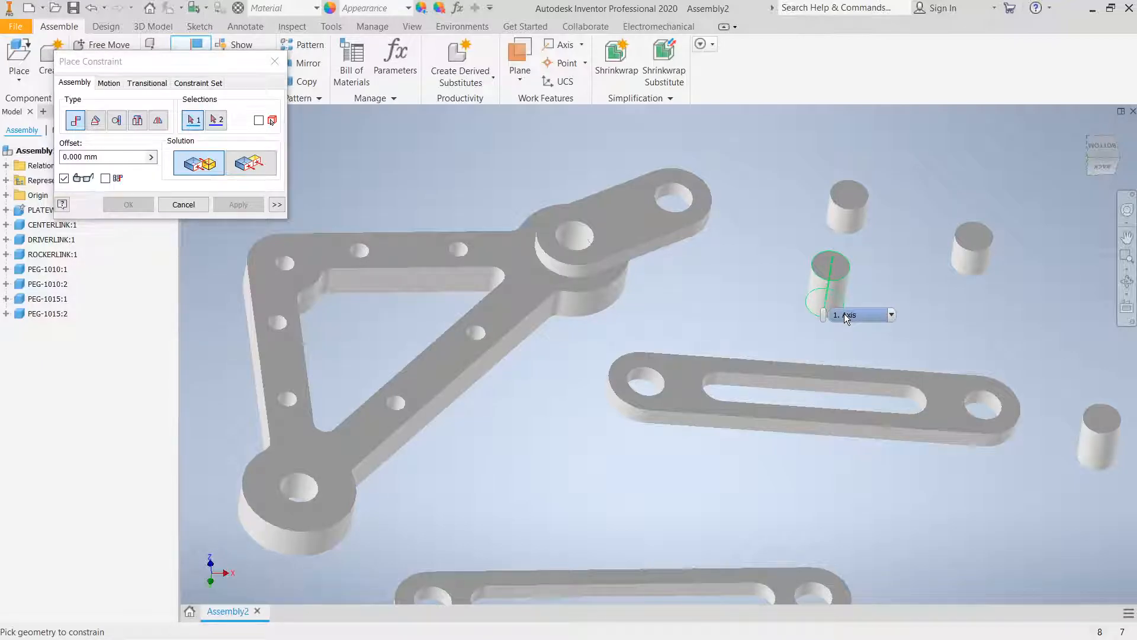
left_click(847, 314)
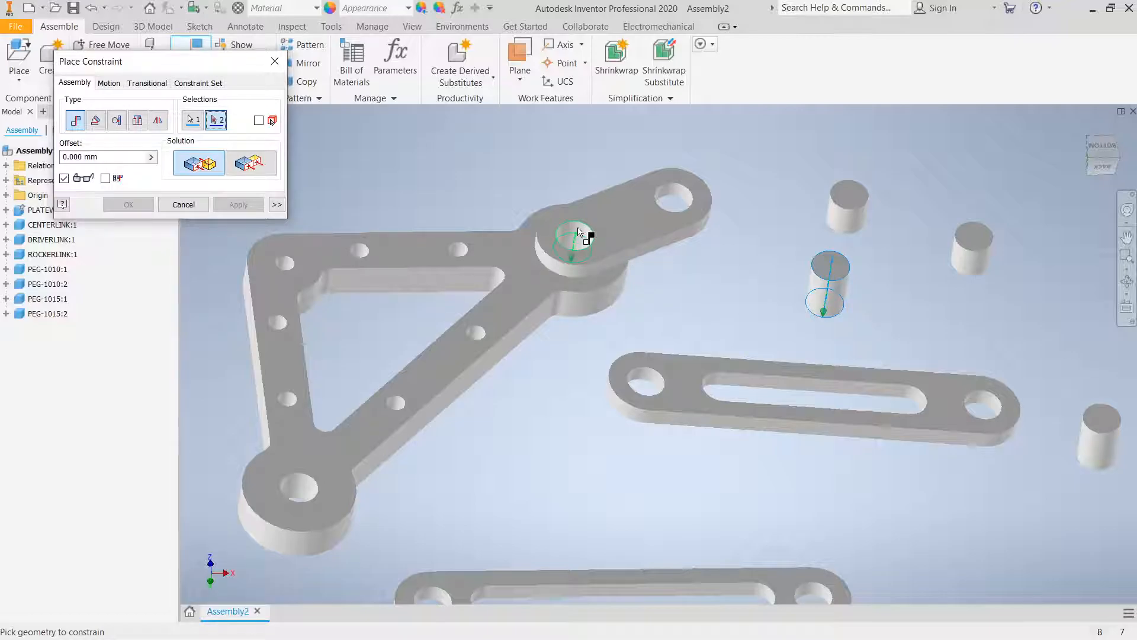
left_click(580, 232)
left_click(227, 200)
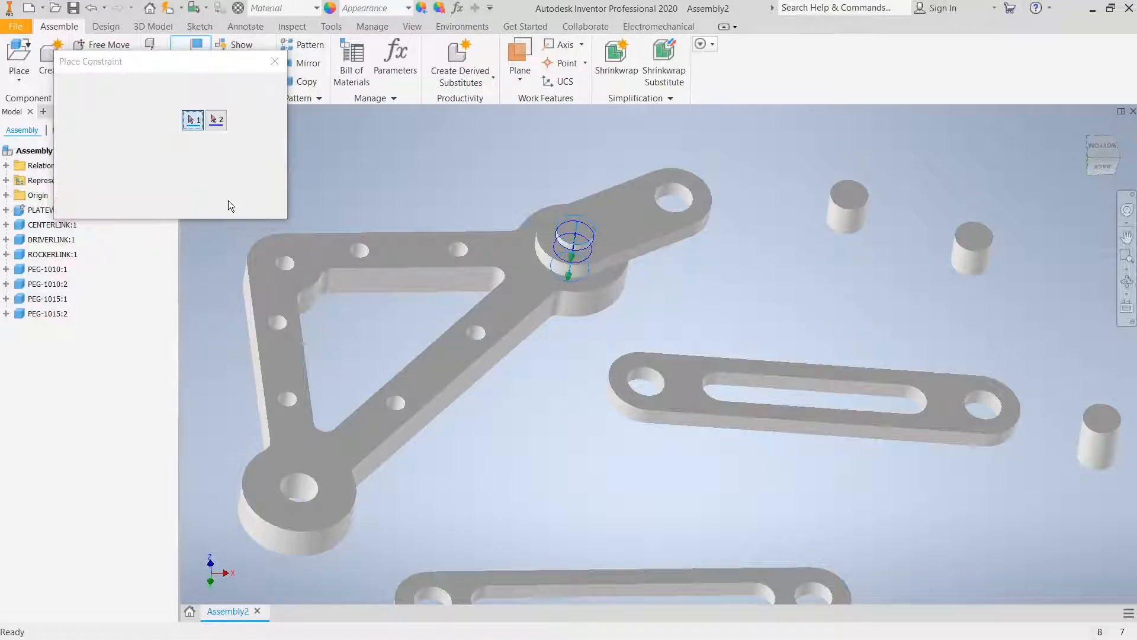
left_click(197, 205)
Slide PEG-1015:1 along its mated axis until its end face stands above the driver link.
middle_click_drag(647, 283, 639, 260, "shift")
left_click_drag(571, 226, 580, 179)
middle_click_drag(644, 154, 599, 233, "shift")
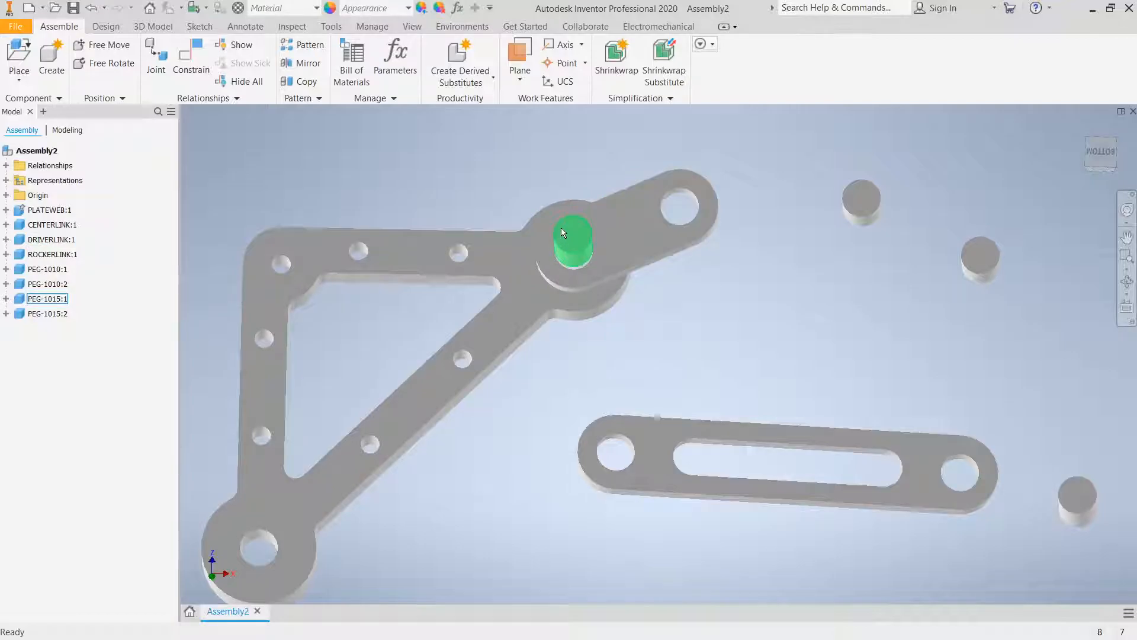
middle_click_drag(669, 299, 641, 238, "shift")
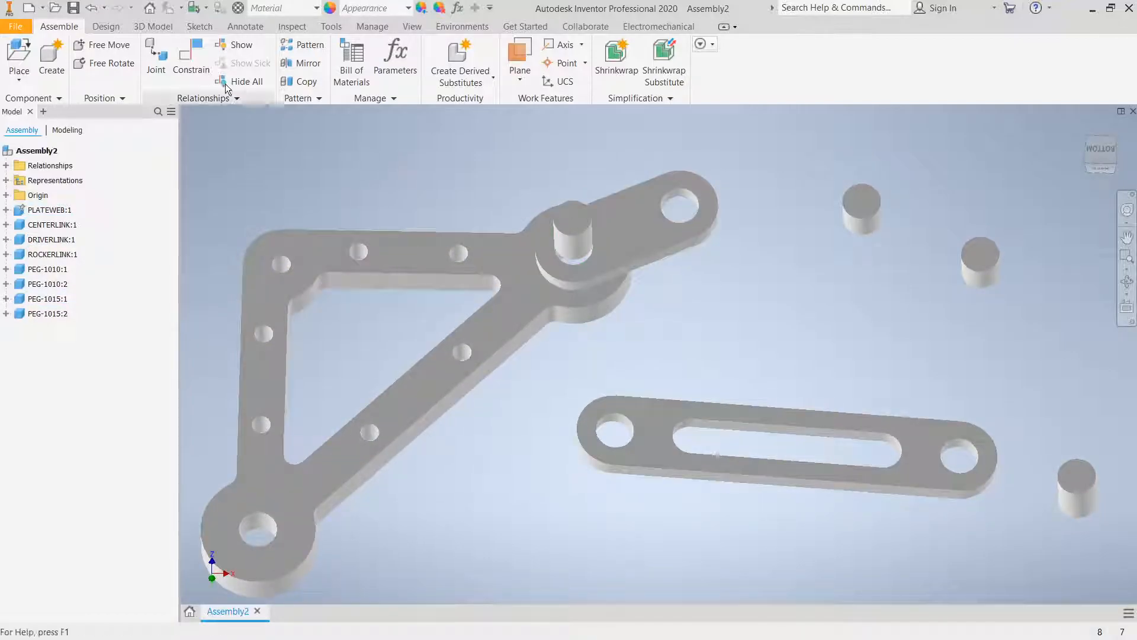
Apply a Mate constraint with the Flush solution and 0 mm offset between the peg's end face and the driver link's upper face.
left_click(195, 63)
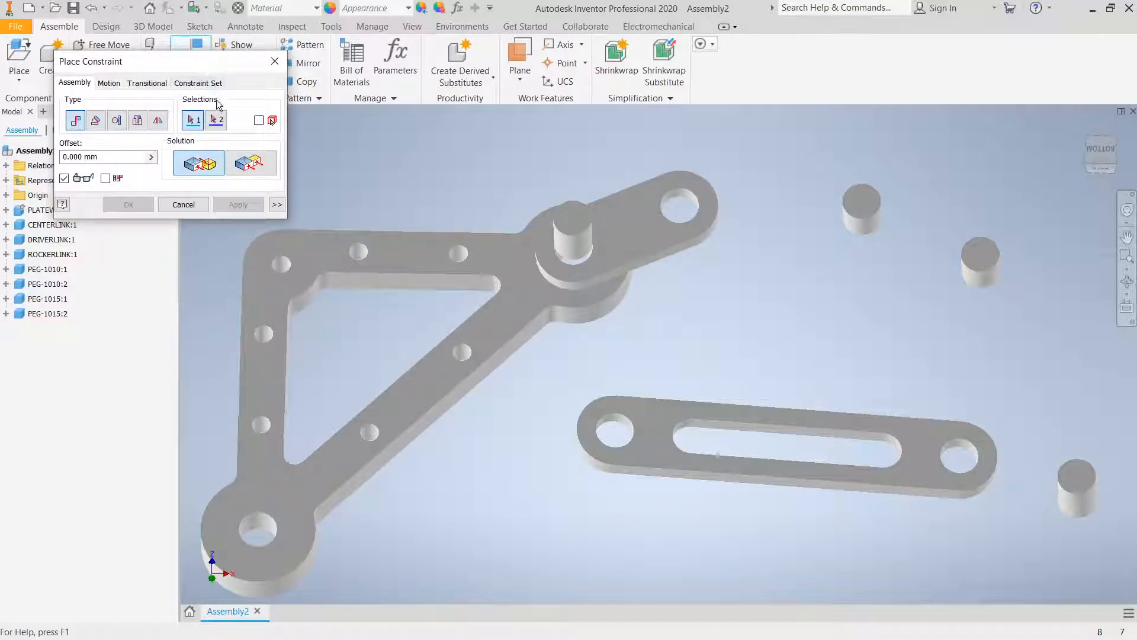
left_click(236, 167)
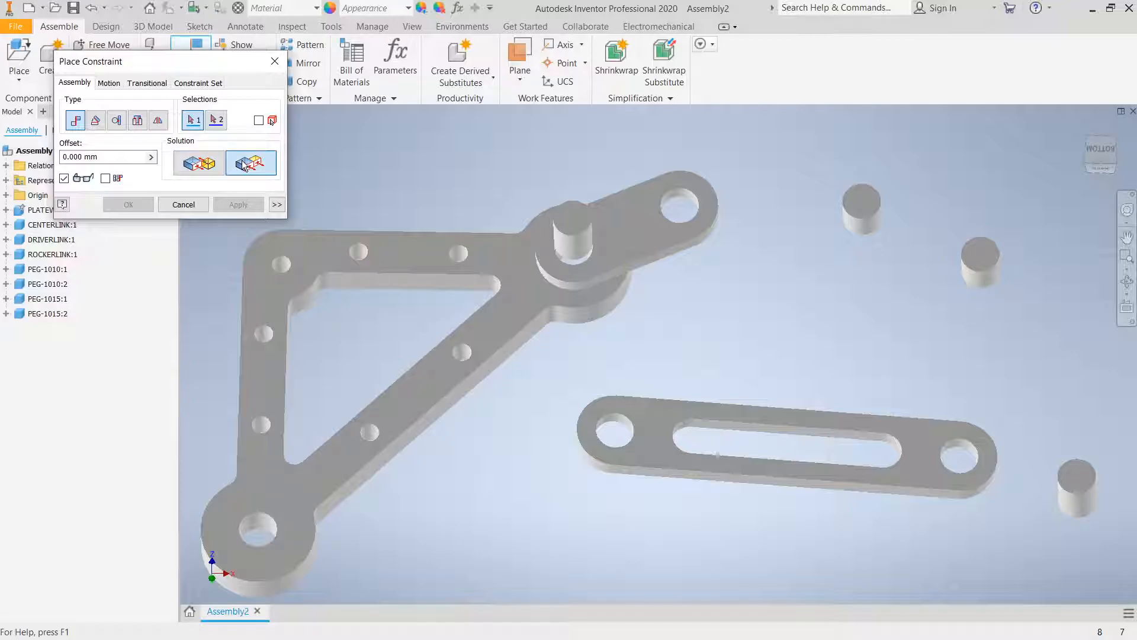
left_click(573, 222)
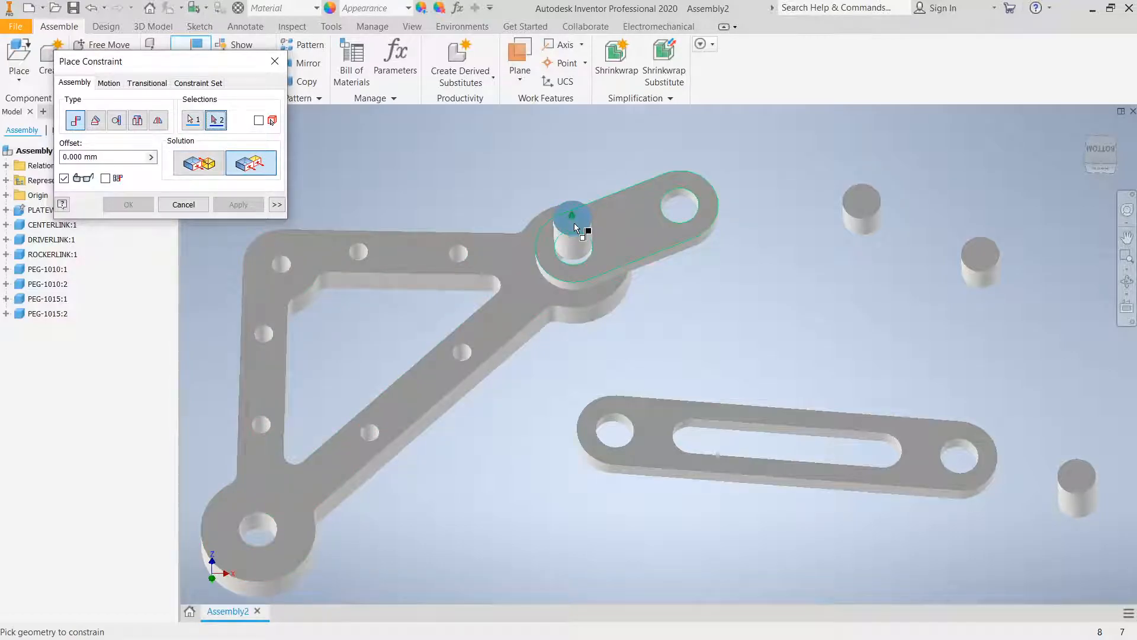
left_click(635, 247)
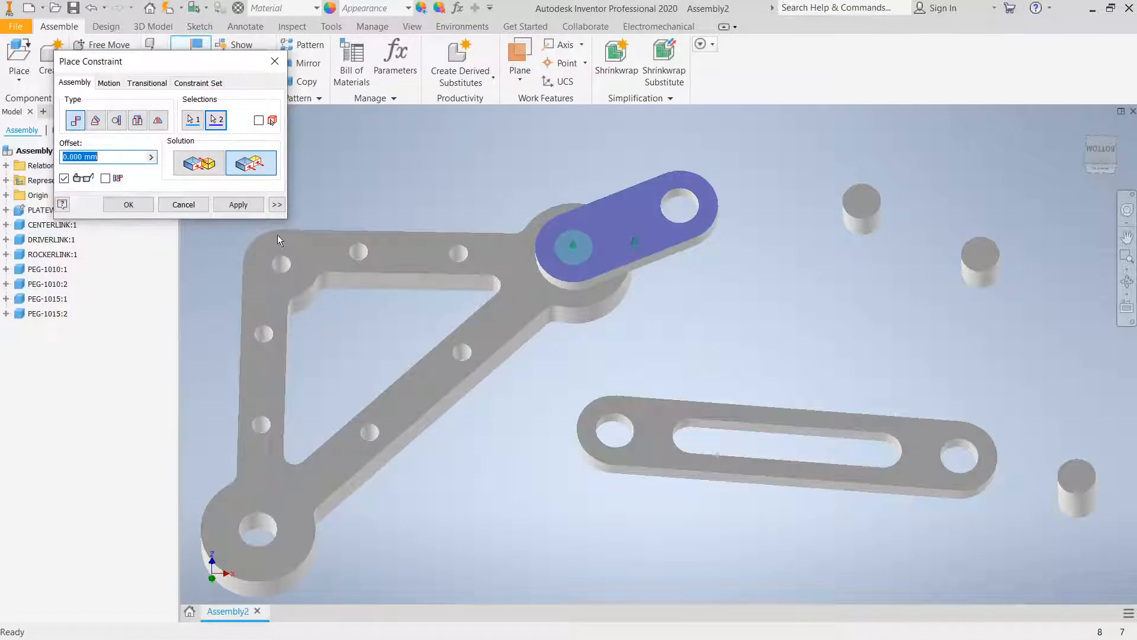
left_click(238, 204)
left_click(182, 206)
Inspect the pegged joint from another angle and move its parts to test the remaining freedom.
key("F4")
left_click_drag(578, 268, 697, 277)
mouse_move(697, 277)
middle_mouse_down("shift")
mouse_move(693, 254)
mouse_move(696, 268)
middle_mouse_up("shift")
left_click_drag(685, 236, 568, 234)
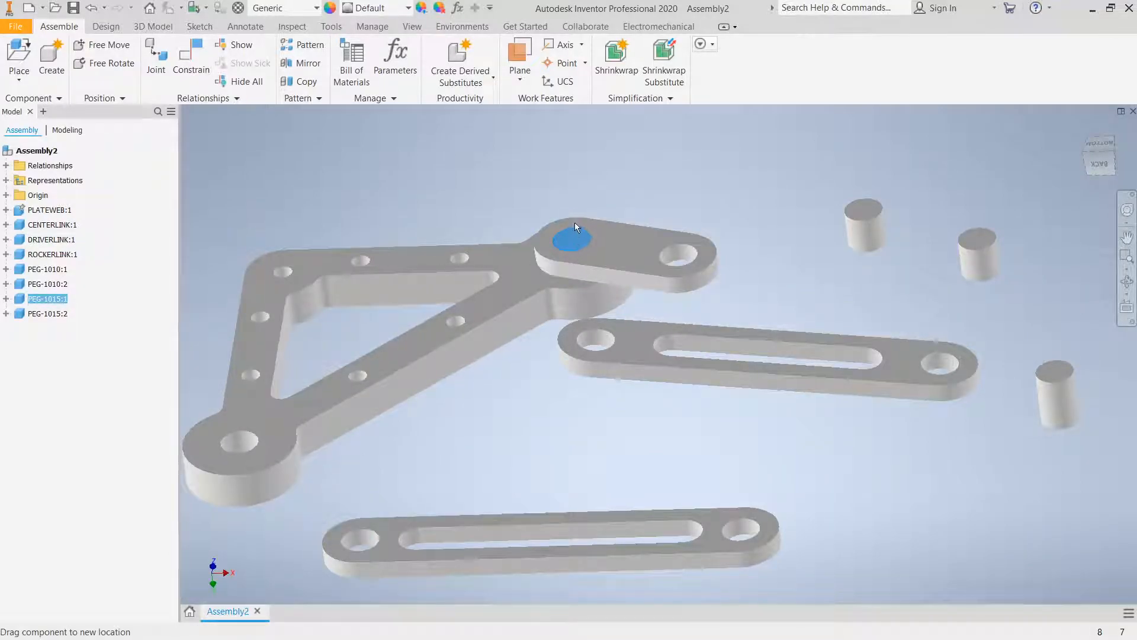
Move the center link above the driver link's free end so its near hole overlaps the driver link's open hole.
middle_click_drag(677, 297, 715, 335, "shift")
left_click_drag(737, 367, 756, 338)
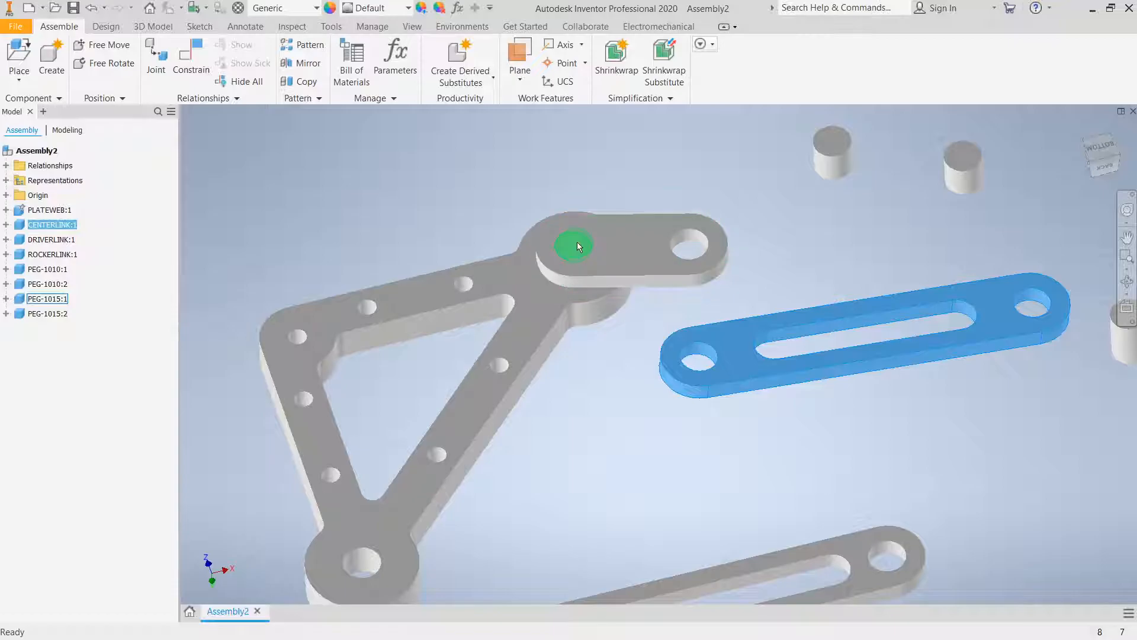
mouse_move(602, 317)
middle_mouse_down("shift")
mouse_move(609, 330)
mouse_move(587, 332)
middle_mouse_up("shift")
scroll(608, 330, "down", 3)
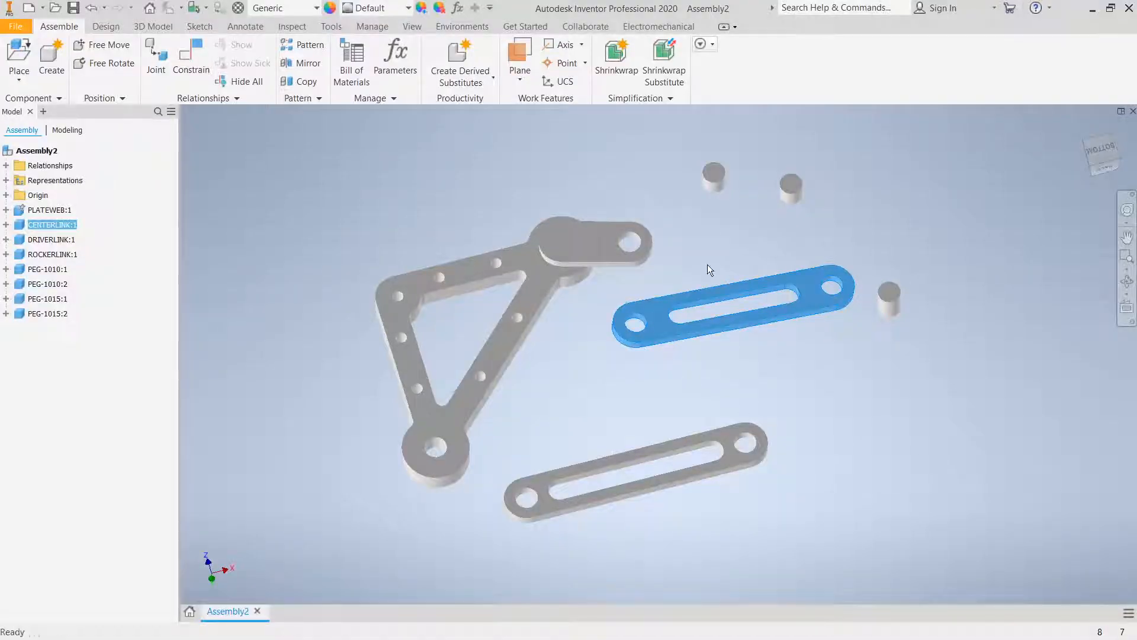
middle_click_drag(741, 381, 695, 333, "shift")
left_click_drag(659, 298, 674, 183)
middle_click_drag(674, 297, 652, 324, "shift")
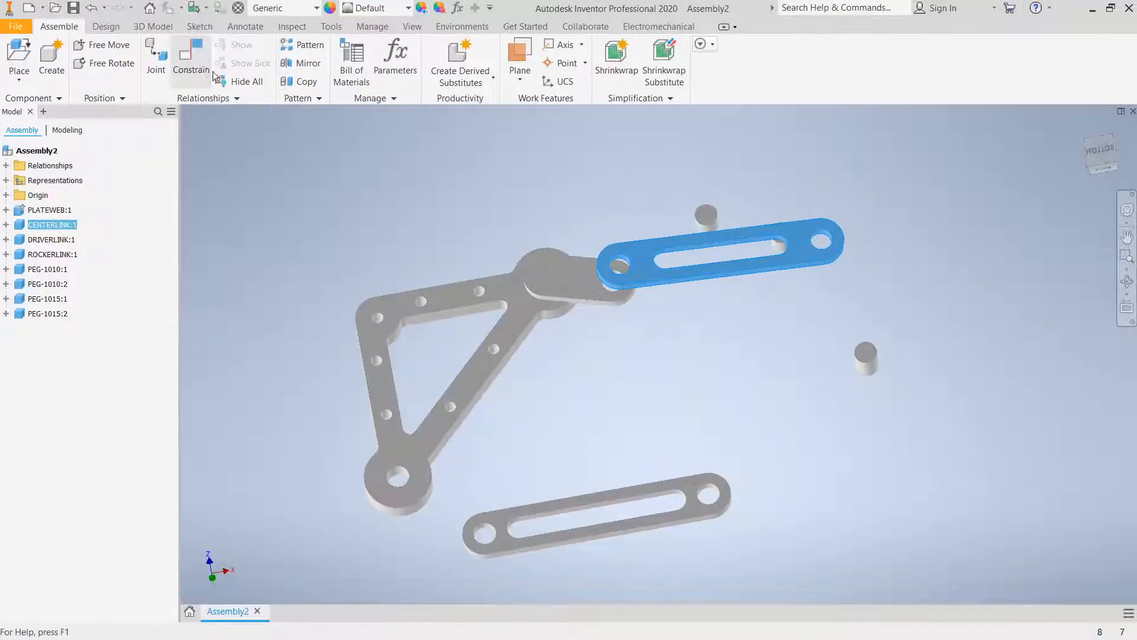
Apply a Mate constraint with 0 mm offset between the center link's near hole axis and the driver link's free hole axis.
left_click(191, 59)
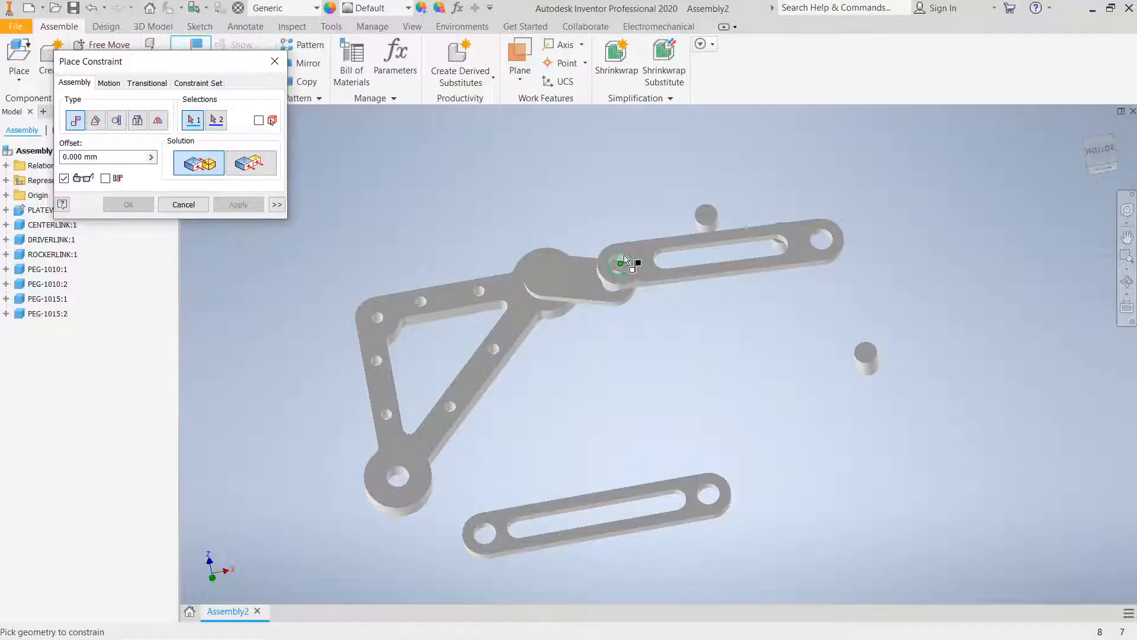
scroll(625, 264, "down", 5)
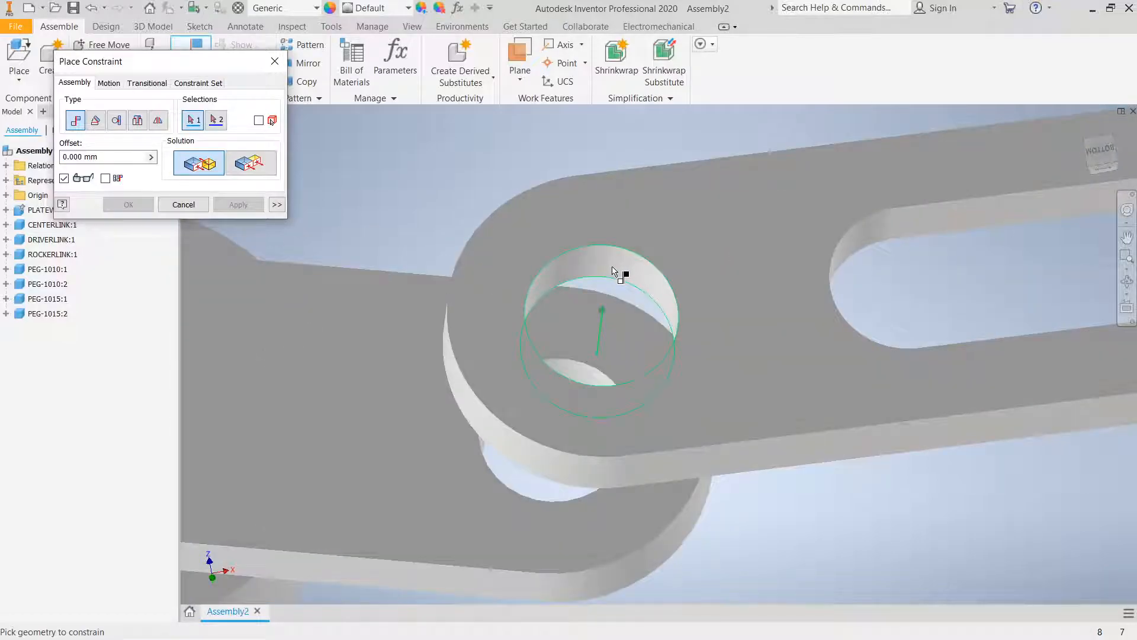
left_click(630, 285)
scroll(630, 308, "up", 5)
scroll(630, 337, "down", 4)
scroll(574, 393, "down", 2)
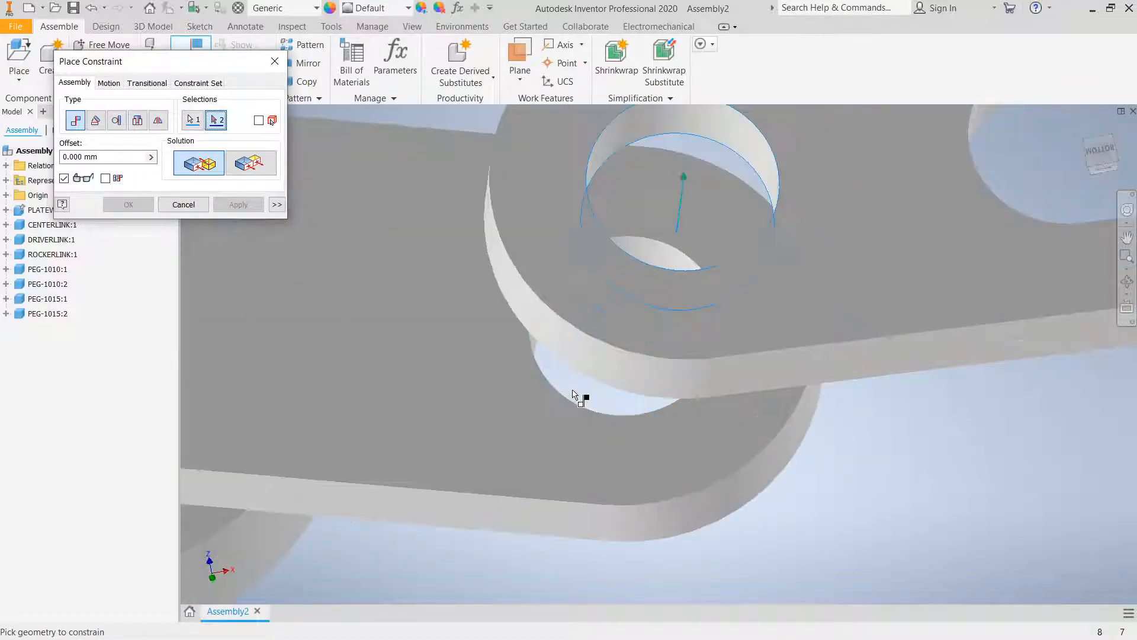
middle_click_drag(603, 404, 618, 390, "shift")
middle_click_drag(536, 498, 541, 275)
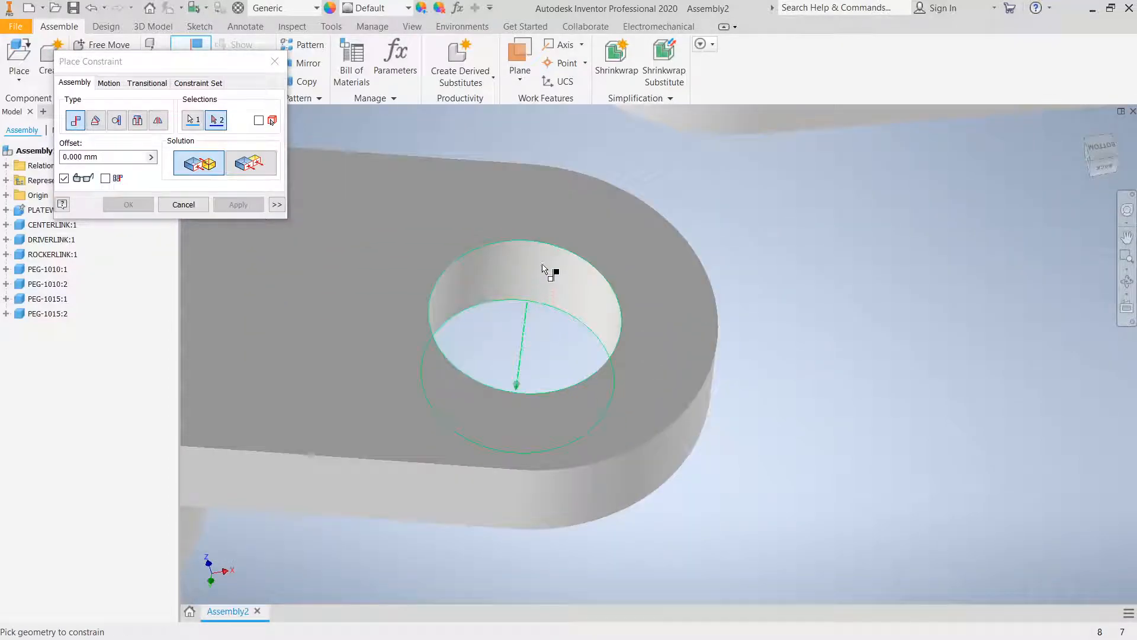
left_click(542, 265)
left_click(238, 204)
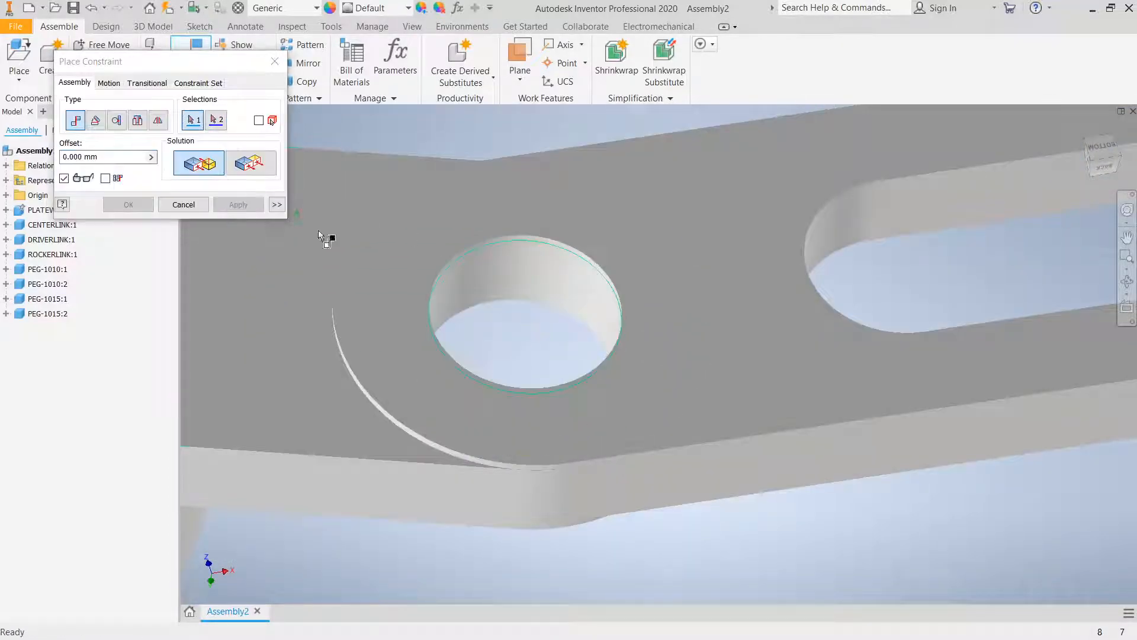
scroll(293, 221, "down", 3)
left_click(180, 205)
Move the center link along and around its mated axis, leaving it raised above the driver link.
scroll(554, 338, "down", 2)
middle_click_drag(591, 391, 594, 344, "shift")
left_click_drag(558, 333, 546, 249)
left_click_drag(816, 224, 724, 282)
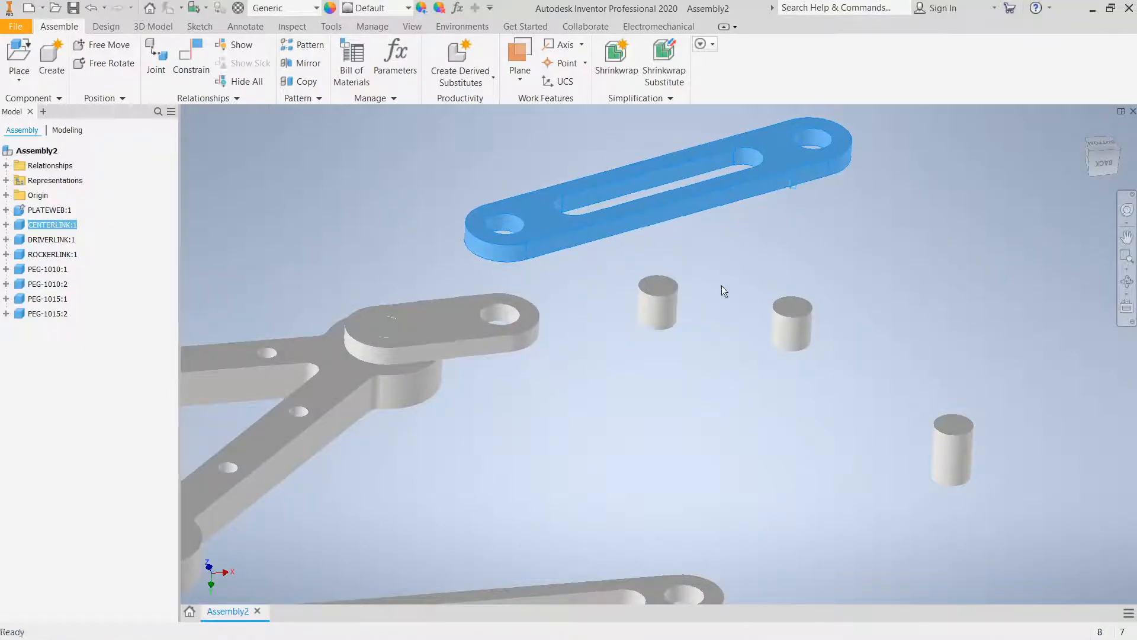
scroll(754, 316, "down", 3)
middle_click_drag(737, 331, 674, 320)
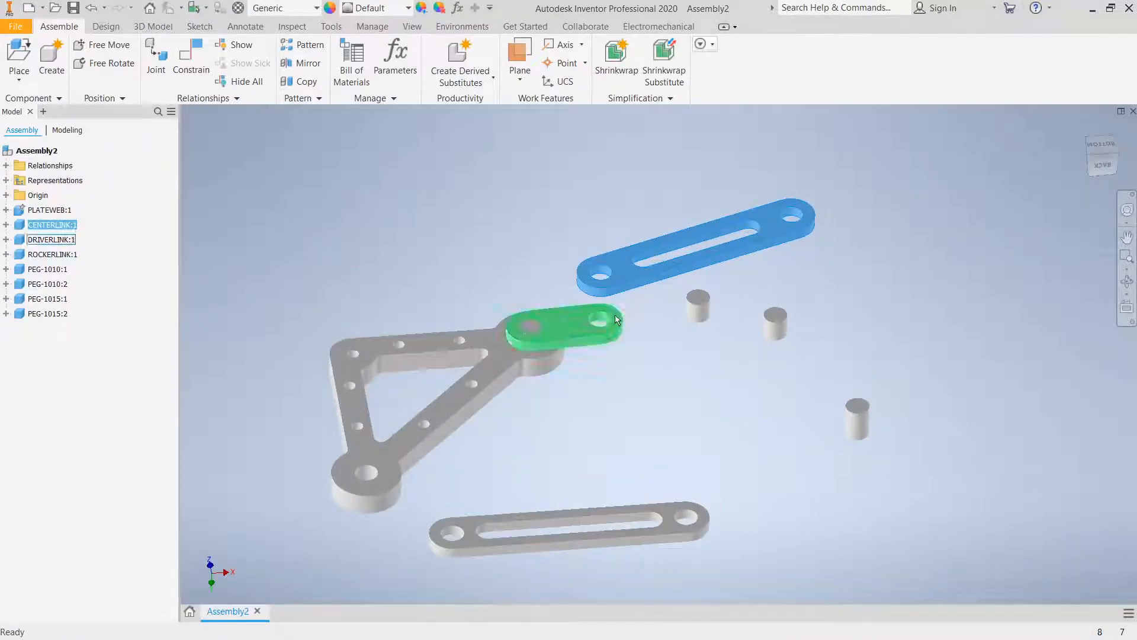
Mate the center link's underside to the driver link's top face with 0 mm offset and swing the center link to check the joint.
left_click_drag(780, 241, 756, 198)
left_click_drag(738, 339, 686, 303)
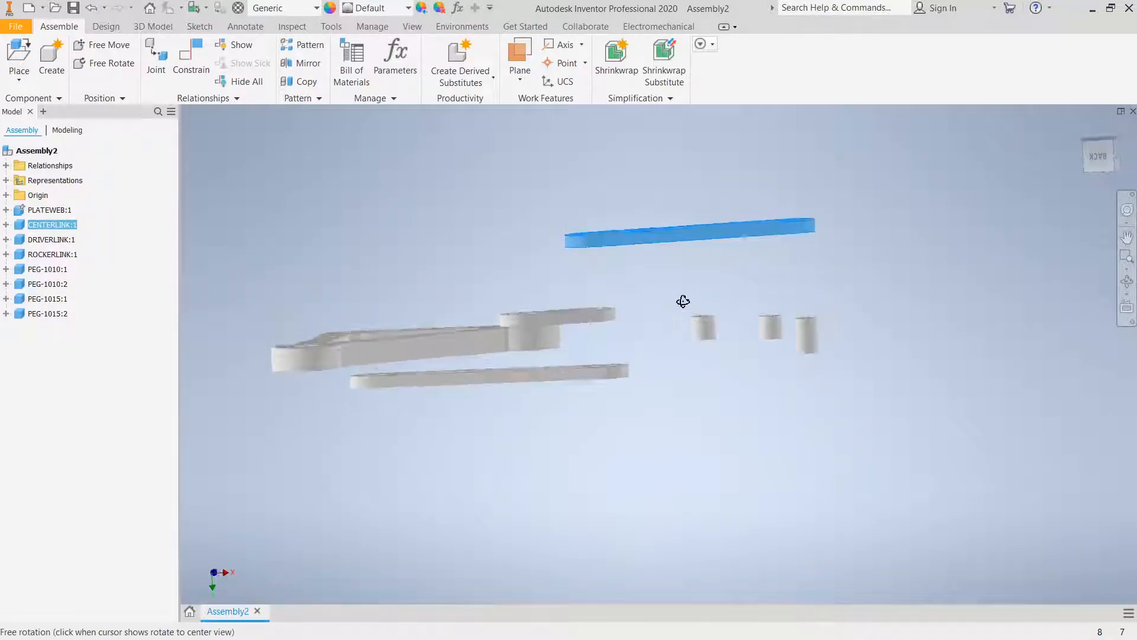
left_click(191, 59)
middle_click_drag(654, 325, 635, 274, "shift")
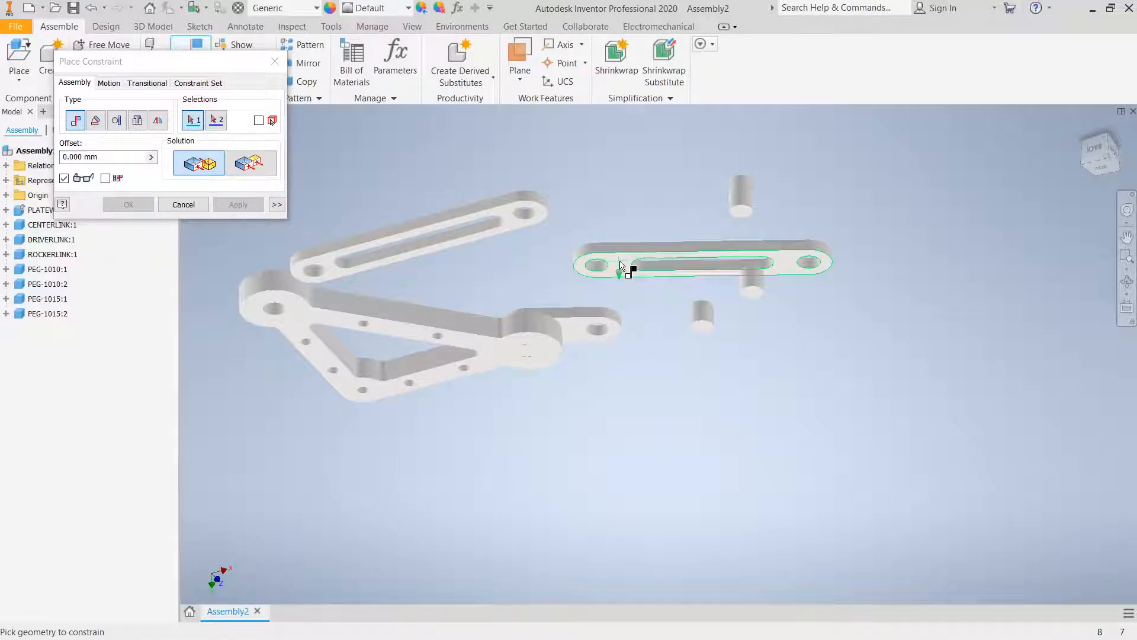
left_click(620, 265)
mouse_move(634, 296)
middle_mouse_down("shift")
mouse_move(648, 383)
mouse_move(616, 309)
middle_mouse_up("shift")
scroll(616, 308, "up", 5)
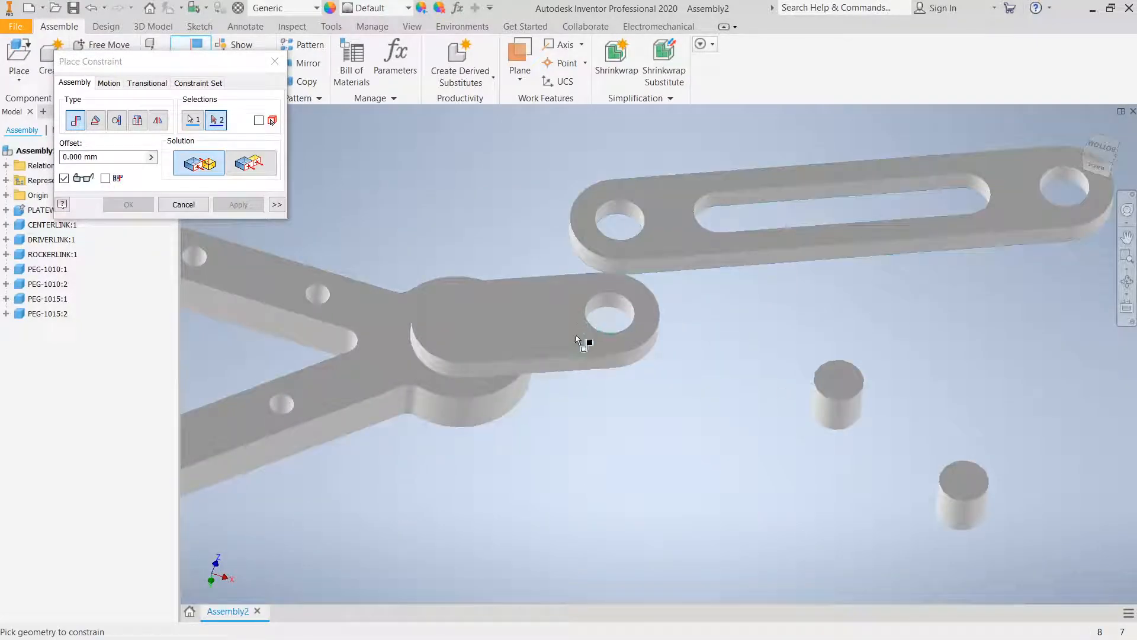
left_click(574, 336)
left_click(241, 203)
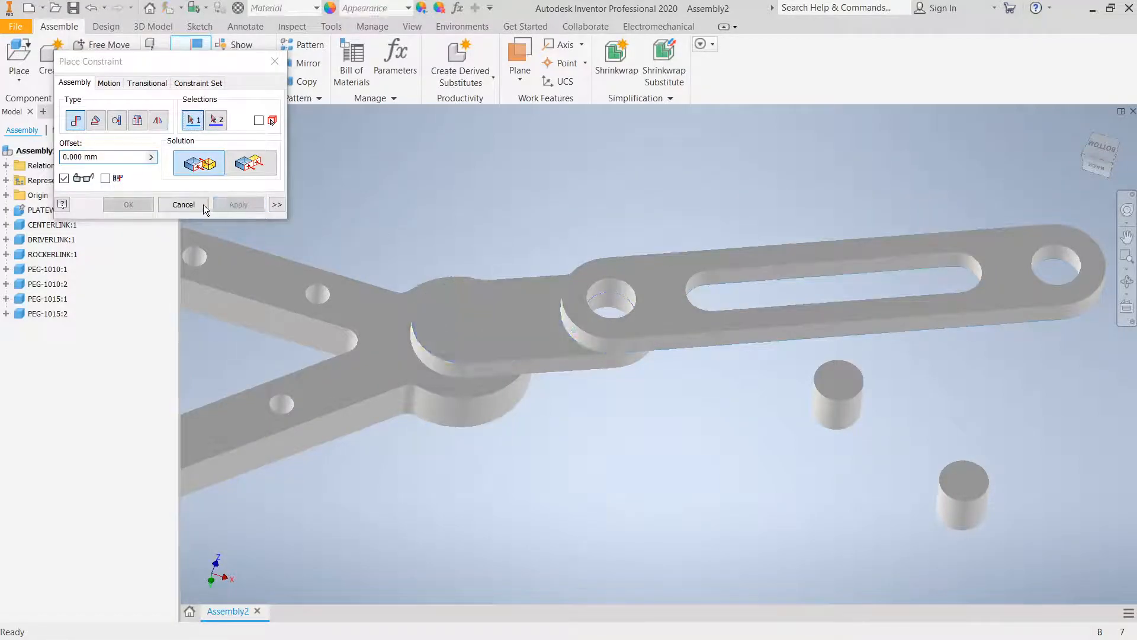
left_click(204, 204)
scroll(572, 310, "down", 5)
left_click_drag(846, 300, 868, 256)
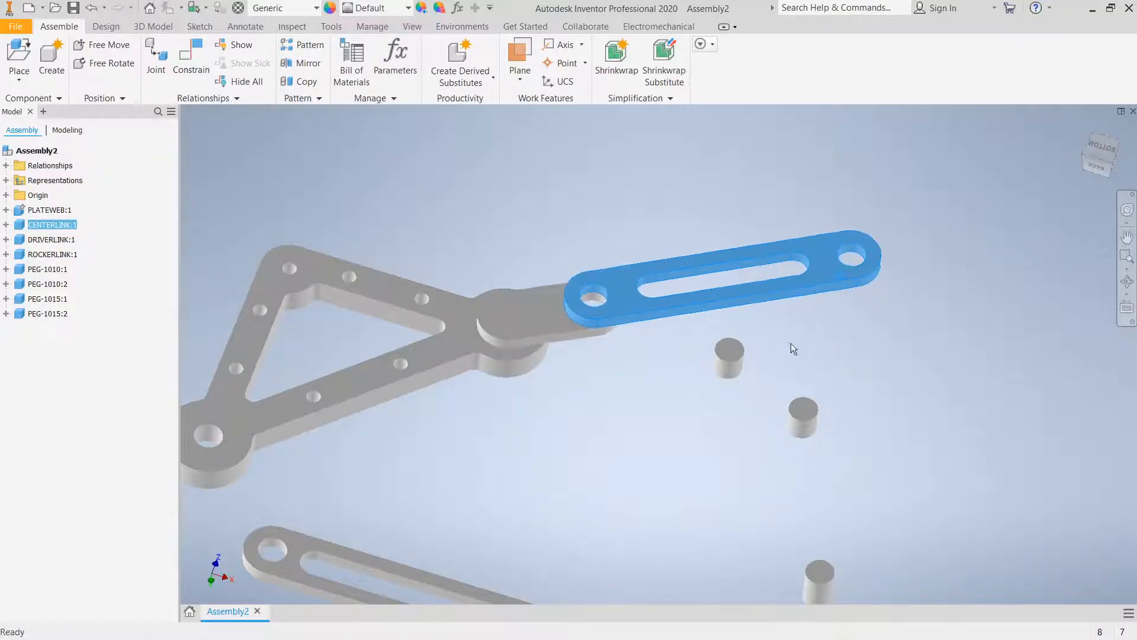
Mate the axis of PEG-1010:1 to the axis of the center link's hole above the driver link with 0 mm offset.
left_click(728, 357)
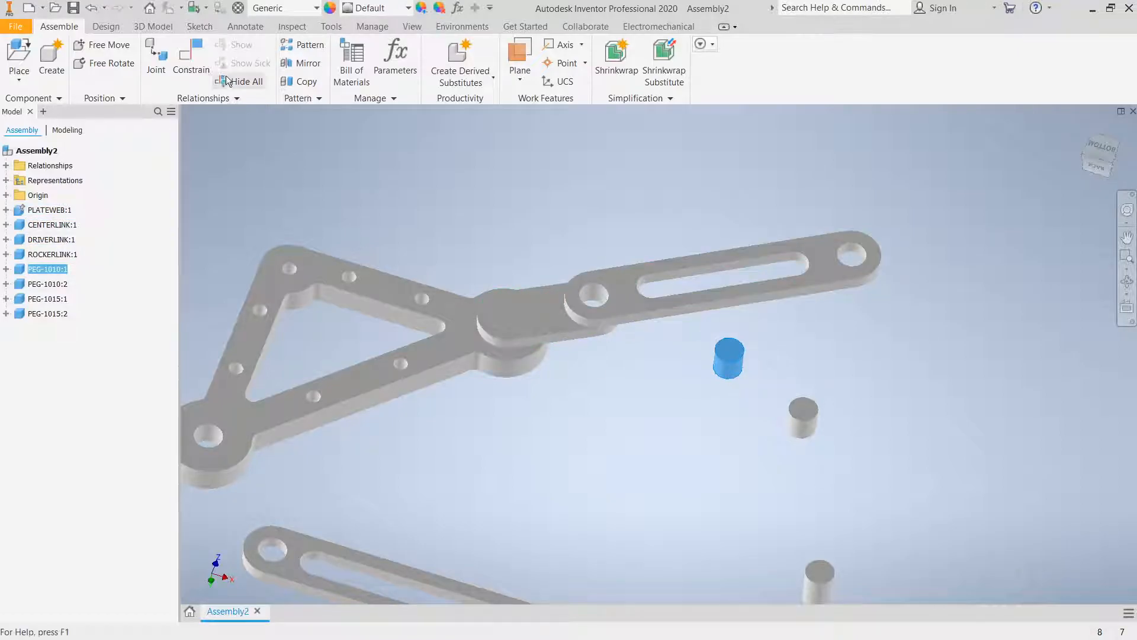
left_click(190, 60)
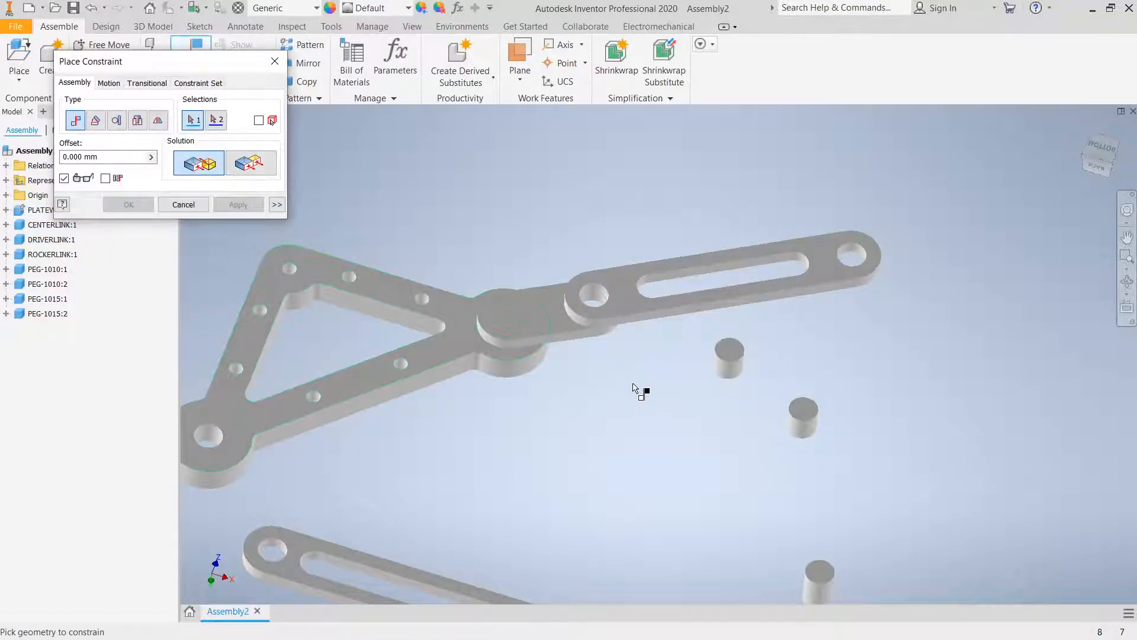
left_click(727, 372)
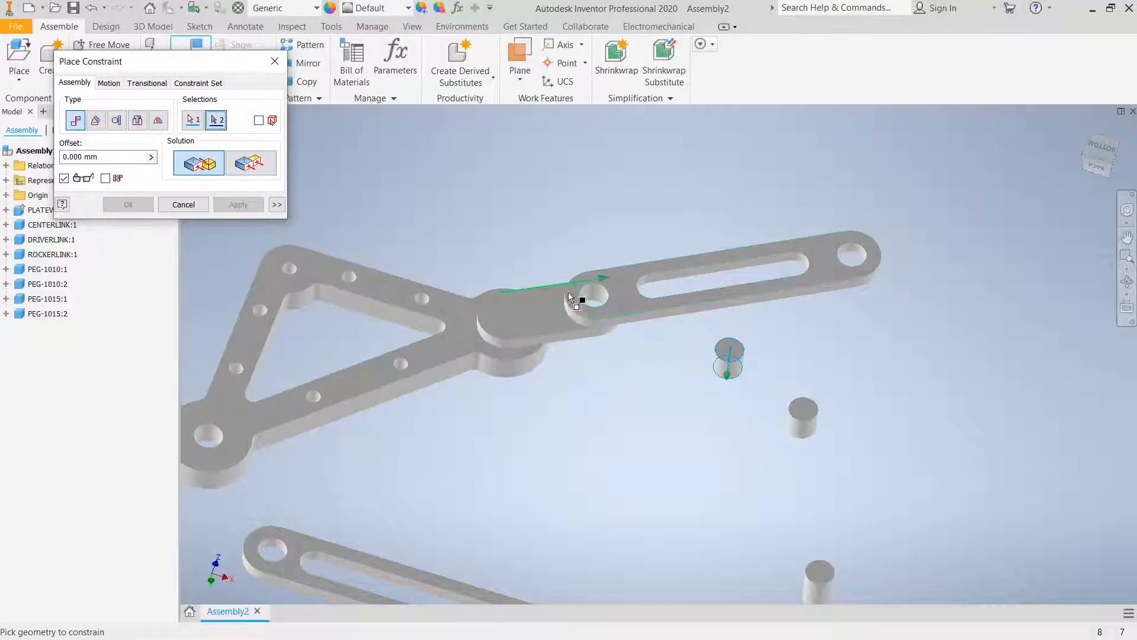
scroll(598, 293, "down", 5)
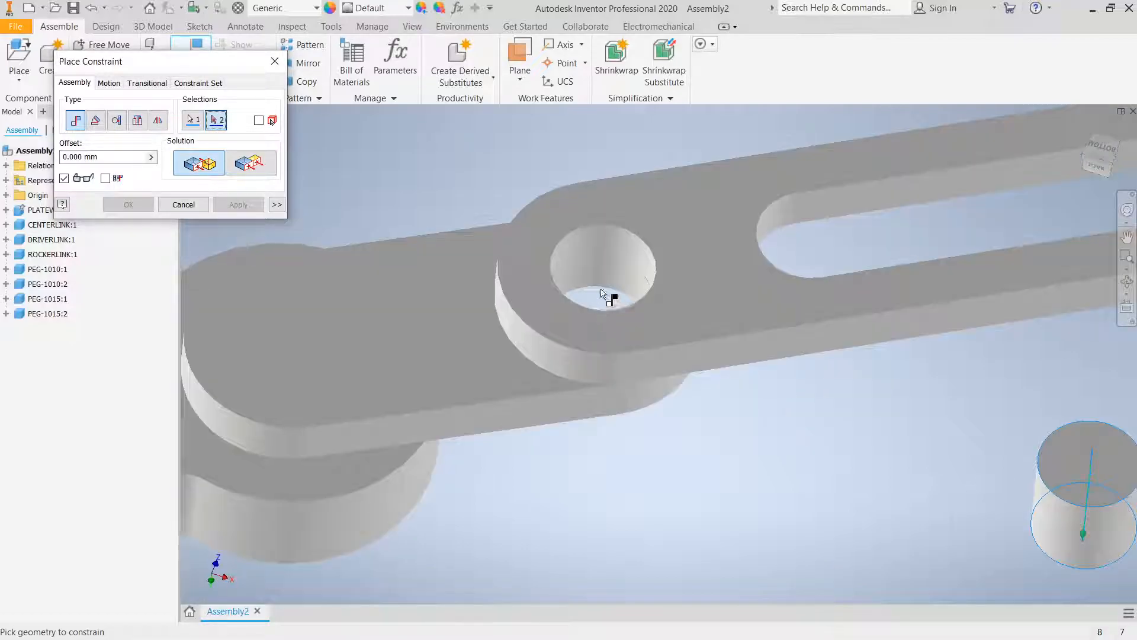
left_click(596, 241)
left_click(246, 204)
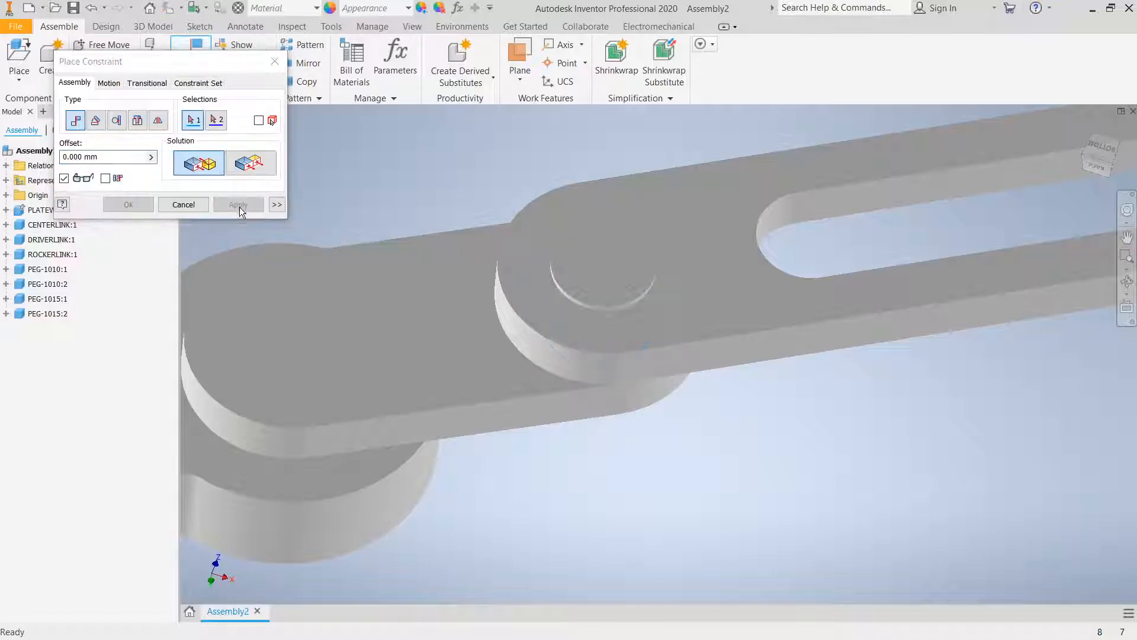
left_click(183, 205)
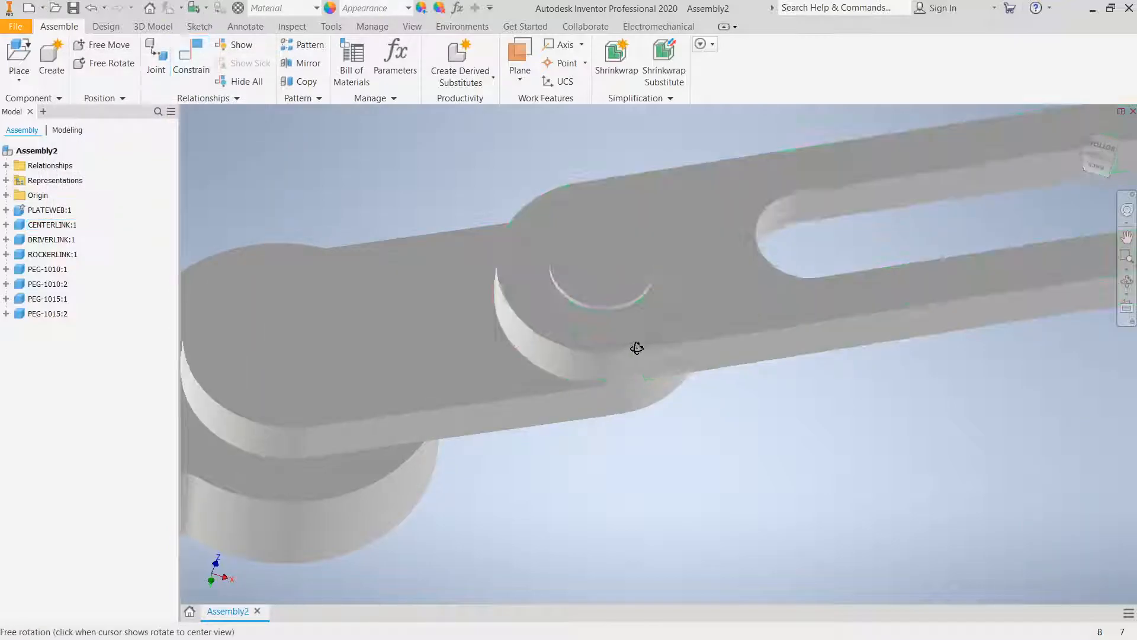
Raise the peg out of the center link and constrain its top face flush with the link's top face at 0 mm offset.
left_click_drag(593, 268, 626, 171)
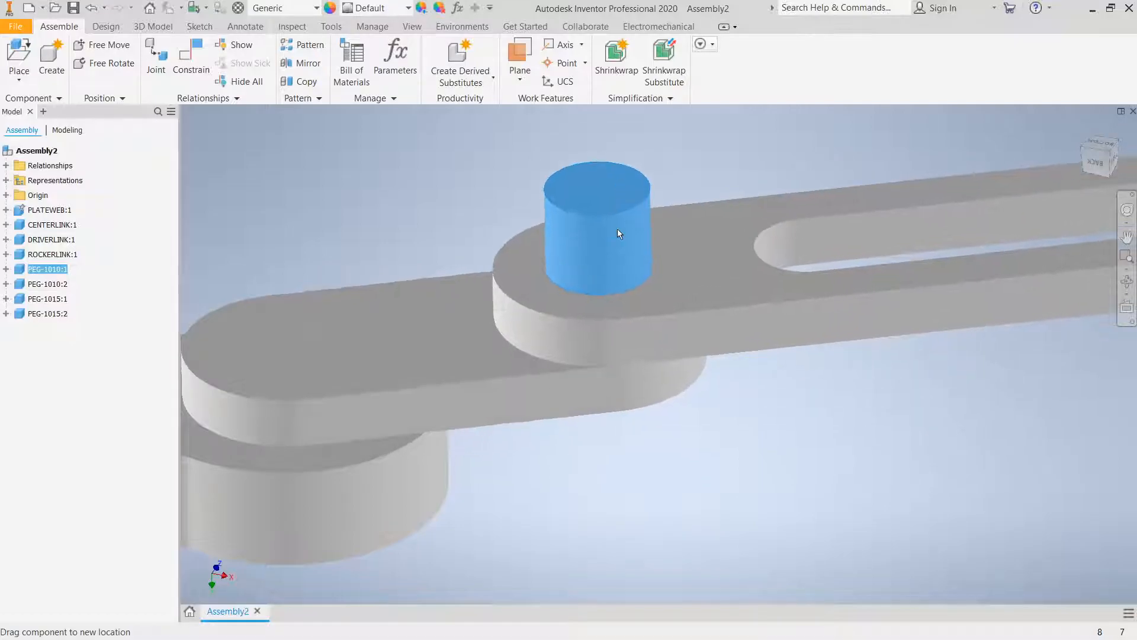
scroll(674, 271, "up", 5)
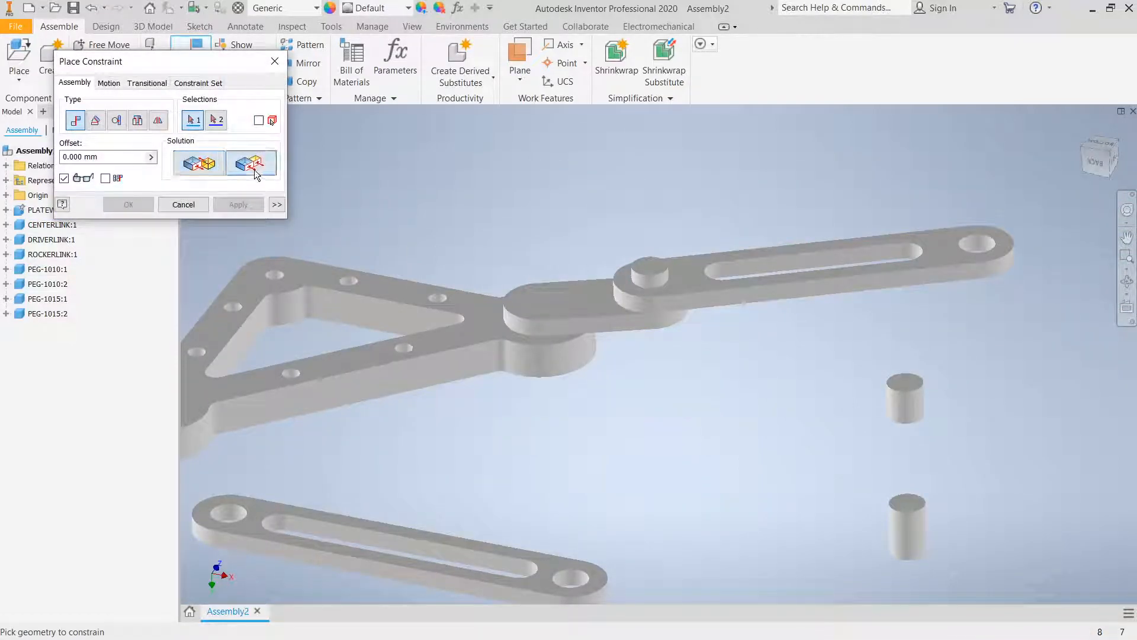
scroll(653, 262, "down", 5)
left_click(648, 279)
left_click(770, 325)
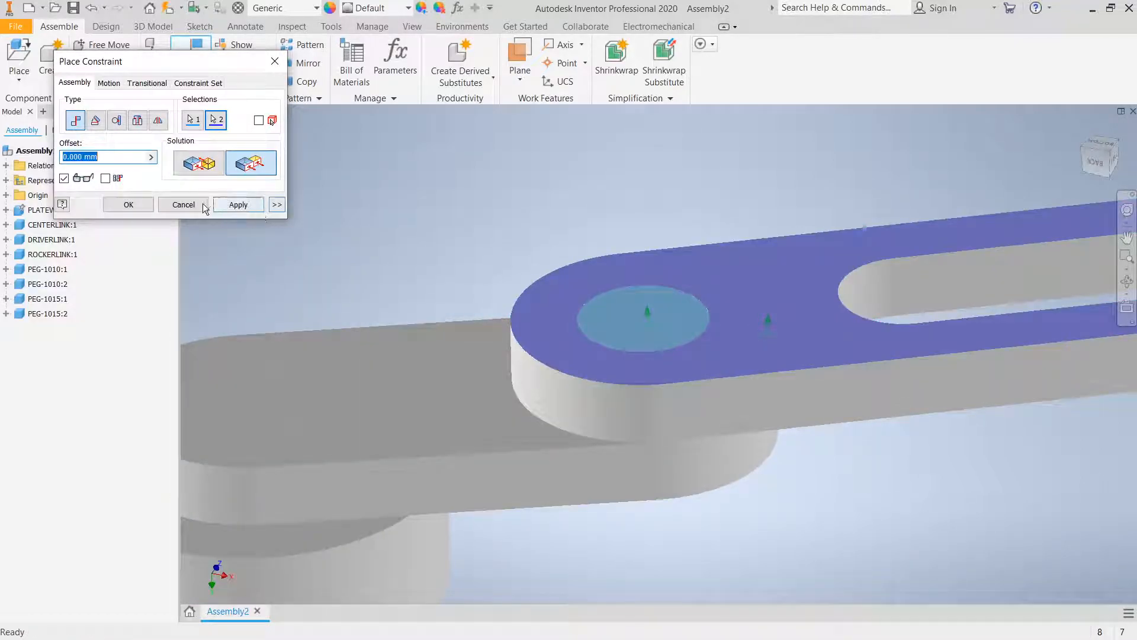
left_click(240, 206)
left_click(183, 204)
scroll(355, 219, "up", 8)
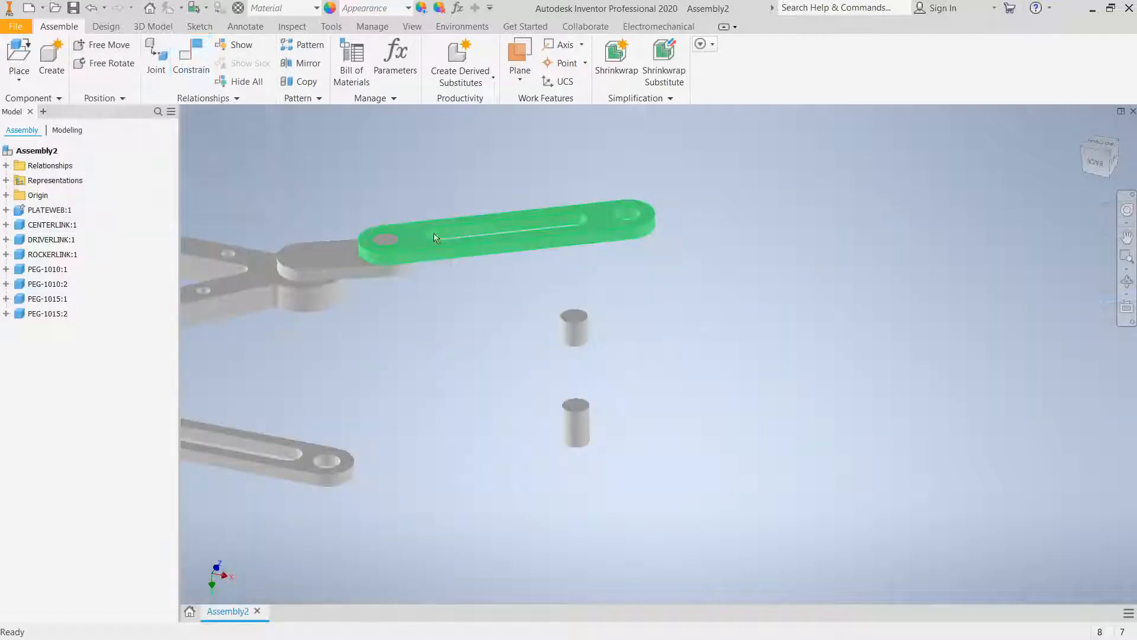
Swing the center link about its pegged joint and examine how the rocker link fits between its free hole and the plate.
middle_click_drag(789, 269, 654, 352, "shift")
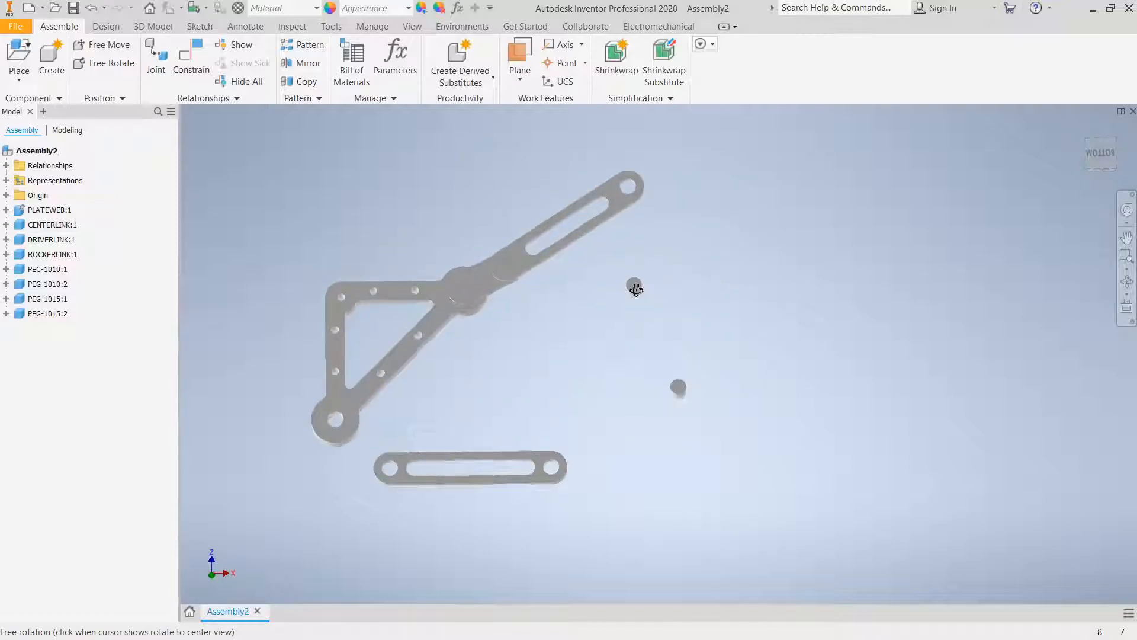
left_click_drag(628, 196, 637, 380)
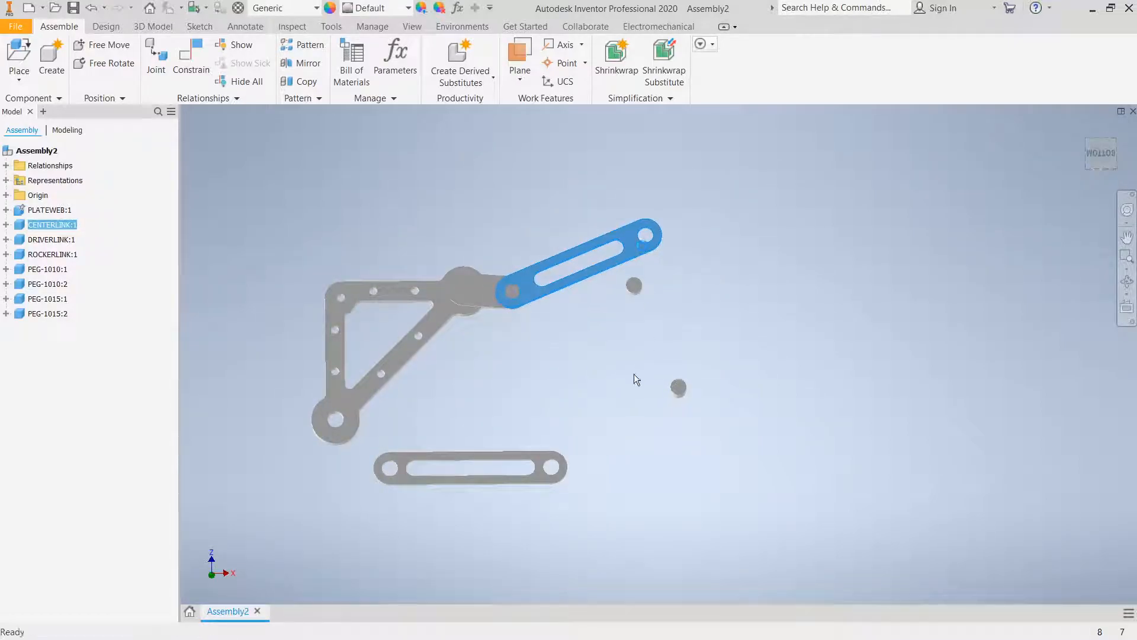
middle_click_drag(278, 424, 325, 408)
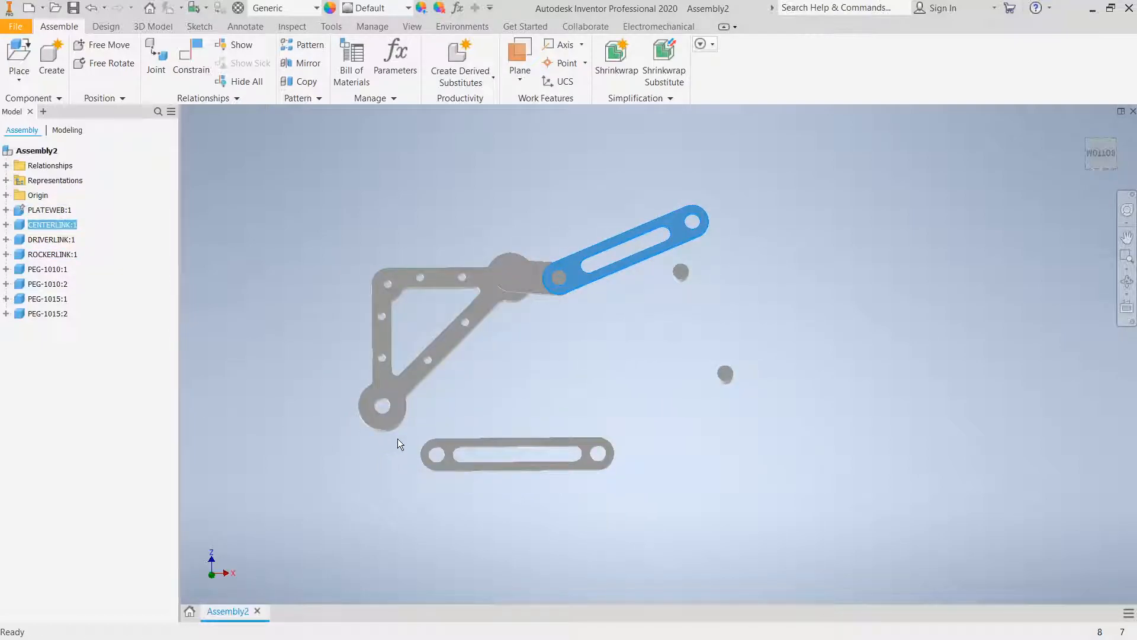
left_click(431, 456)
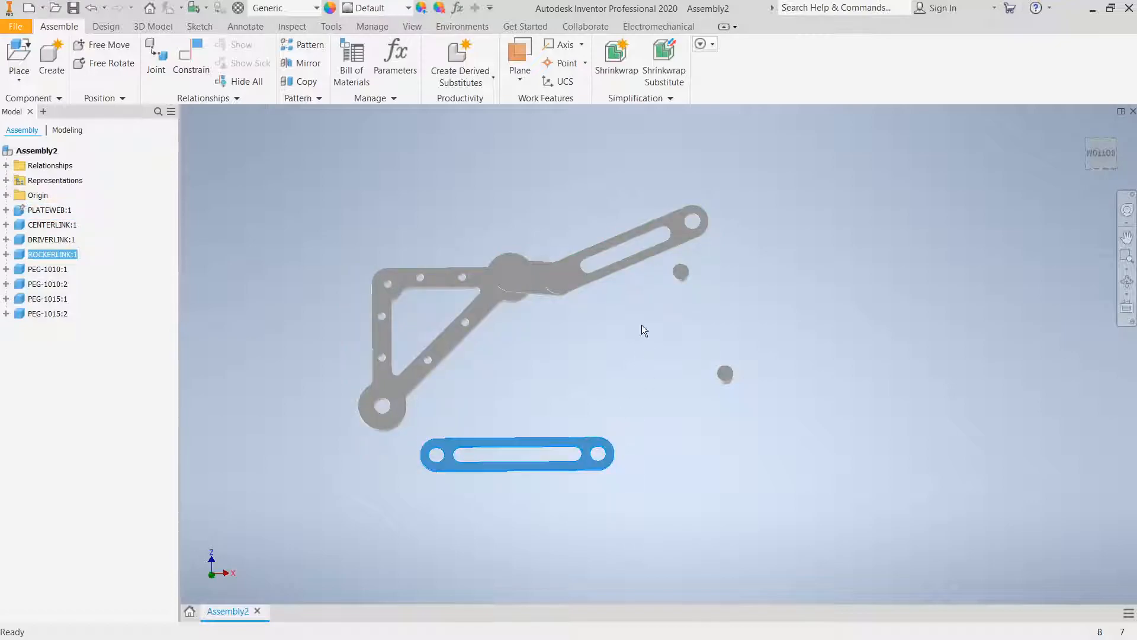
left_click(693, 223)
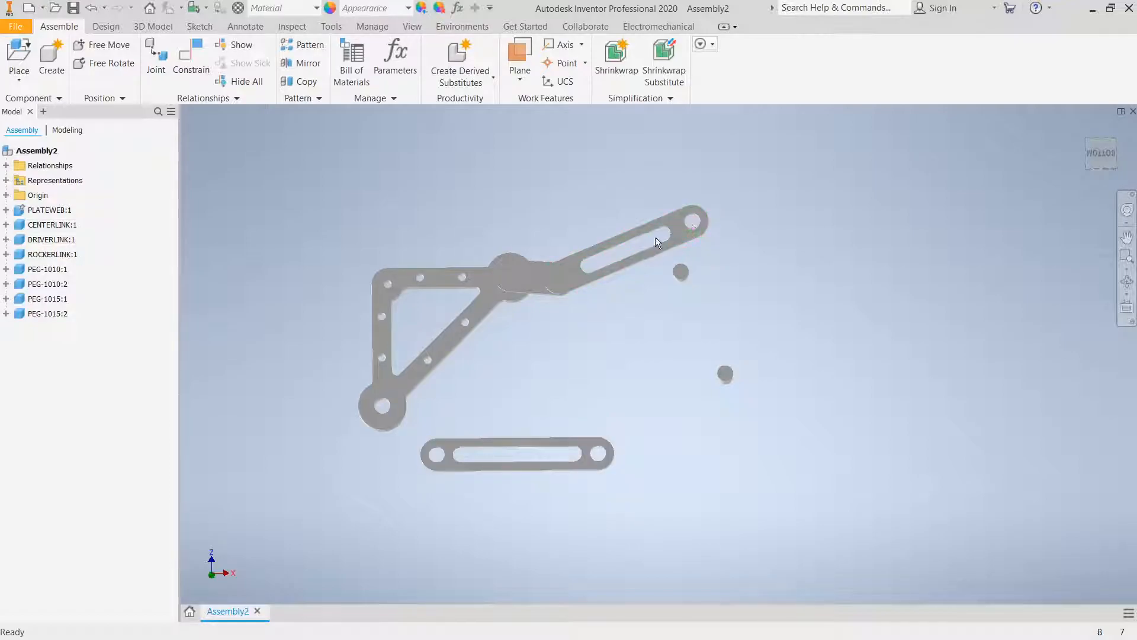
left_click(682, 235)
middle_click_drag(652, 357, 711, 320)
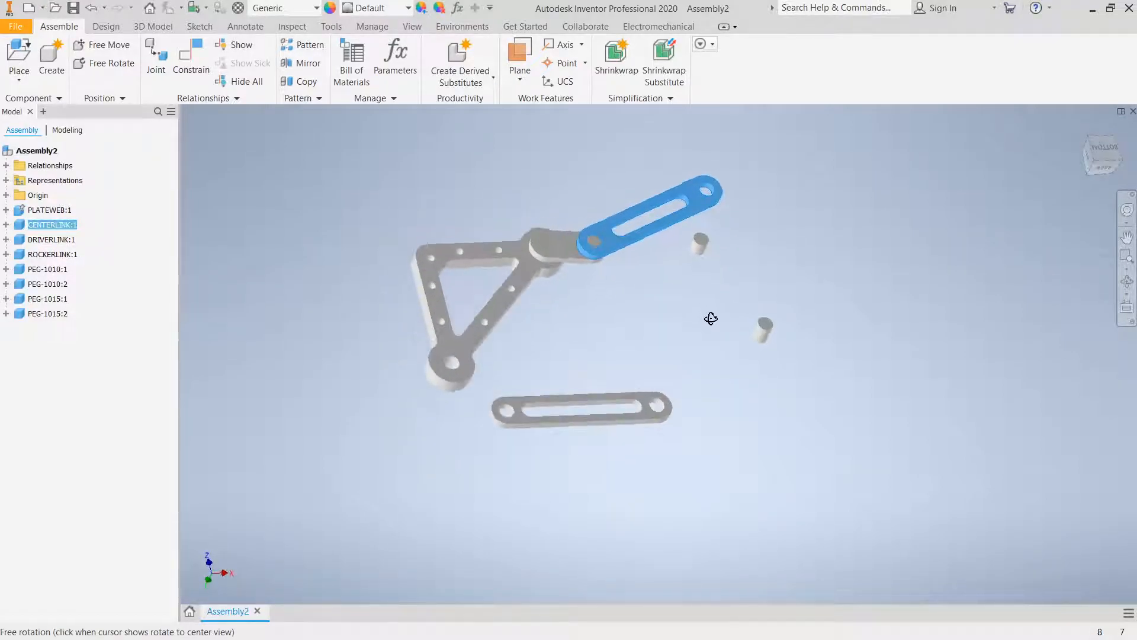
Move the rocker link near the plate and mate its near hole axis to the plate's open corner hole axis with 0 mm offset.
left_click(525, 417)
left_click_drag(529, 389, 570, 322)
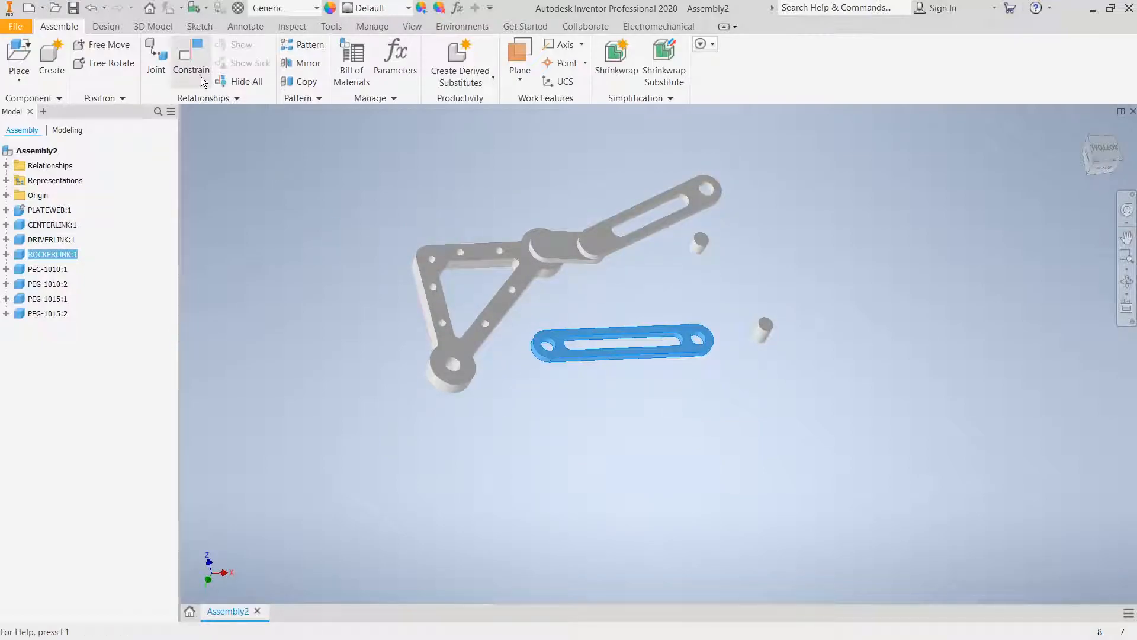
scroll(555, 347, "up", 5)
left_click(550, 336)
scroll(441, 386, "down", 4)
scroll(432, 385, "up", 5)
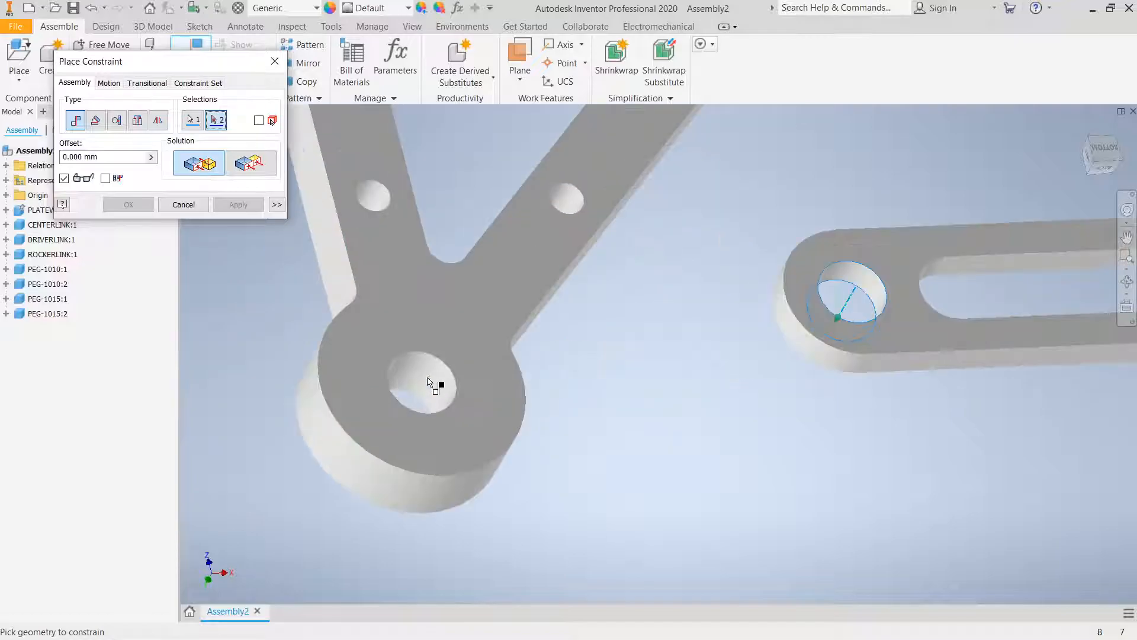
left_click(430, 372)
left_click(238, 204)
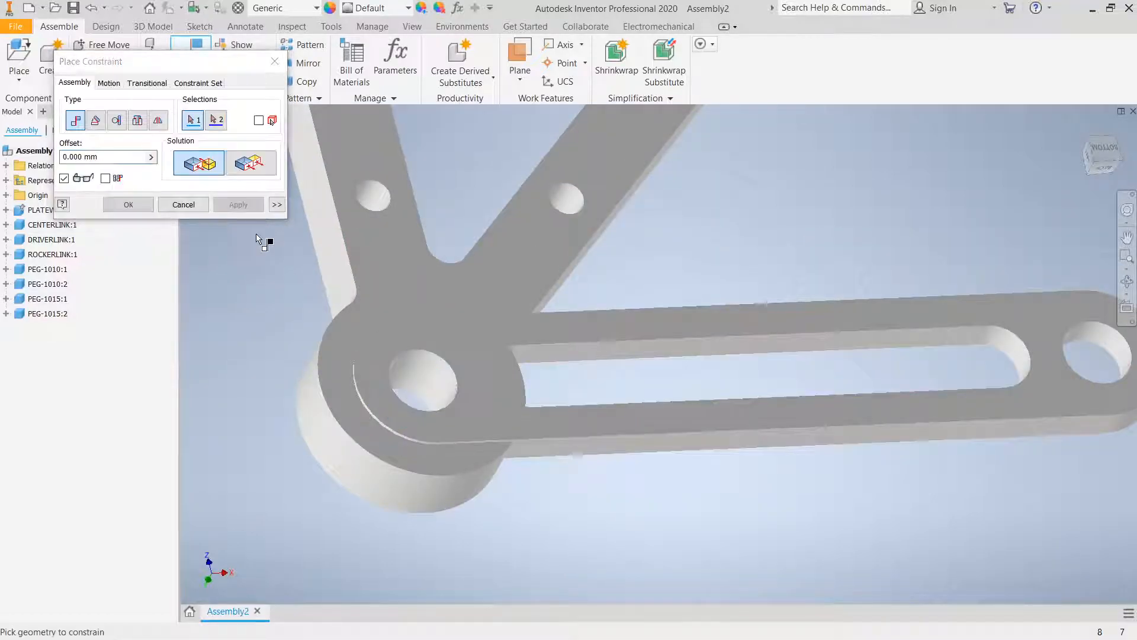
left_click(199, 207)
Move the rocker link along its mated axis until it is raised clear of the plate with its underside exposed.
scroll(586, 422, "down", 3)
middle_click_drag(586, 423, 604, 415, "shift")
left_click_drag(603, 414, 628, 348)
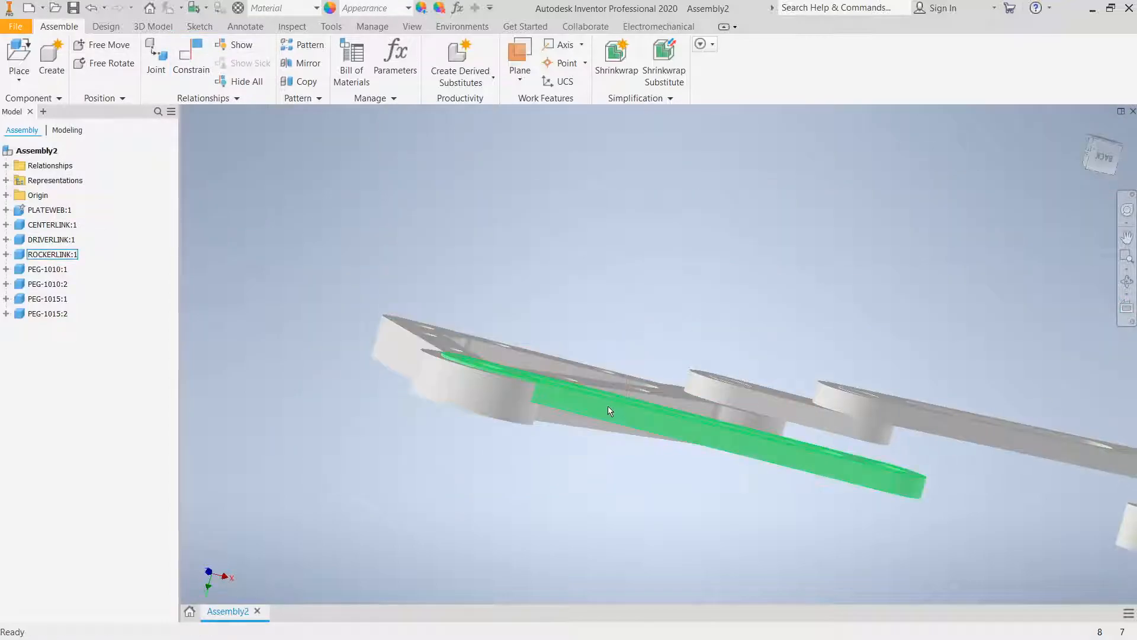
left_click_drag(614, 409, 653, 299)
middle_click_drag(480, 305, 463, 238, "shift")
left_click(399, 241)
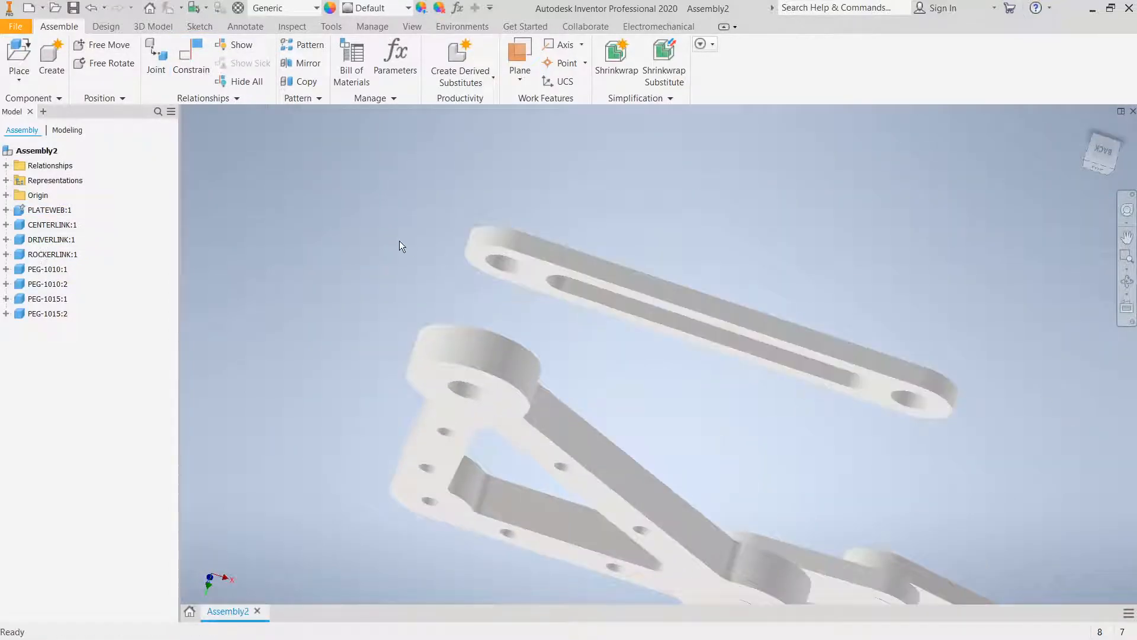
Mate the rocker link's underside to the top face of the plate's corner boss with 0 mm offset.
left_click(200, 63)
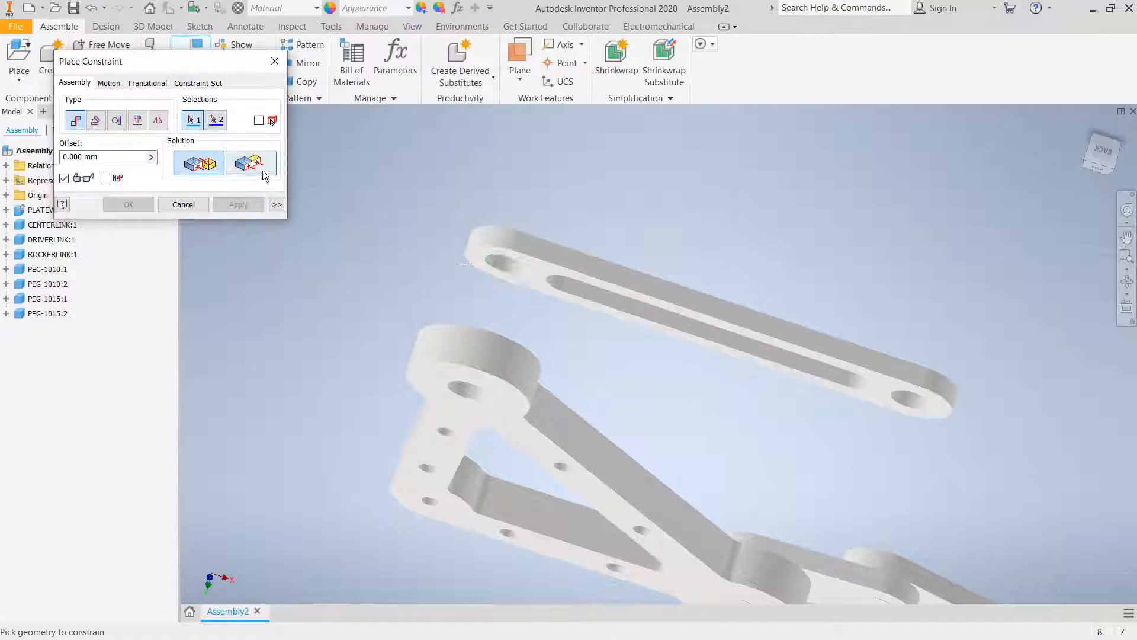
left_click(536, 267)
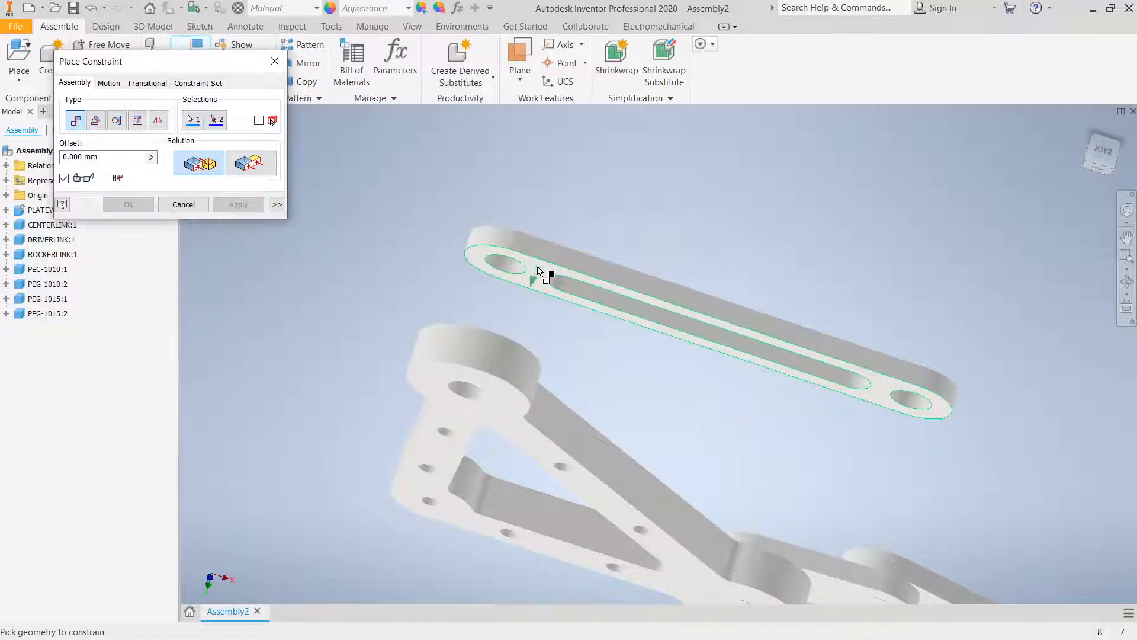
scroll(541, 286, "up", 3)
middle_click_drag(545, 296, 534, 362, "shift")
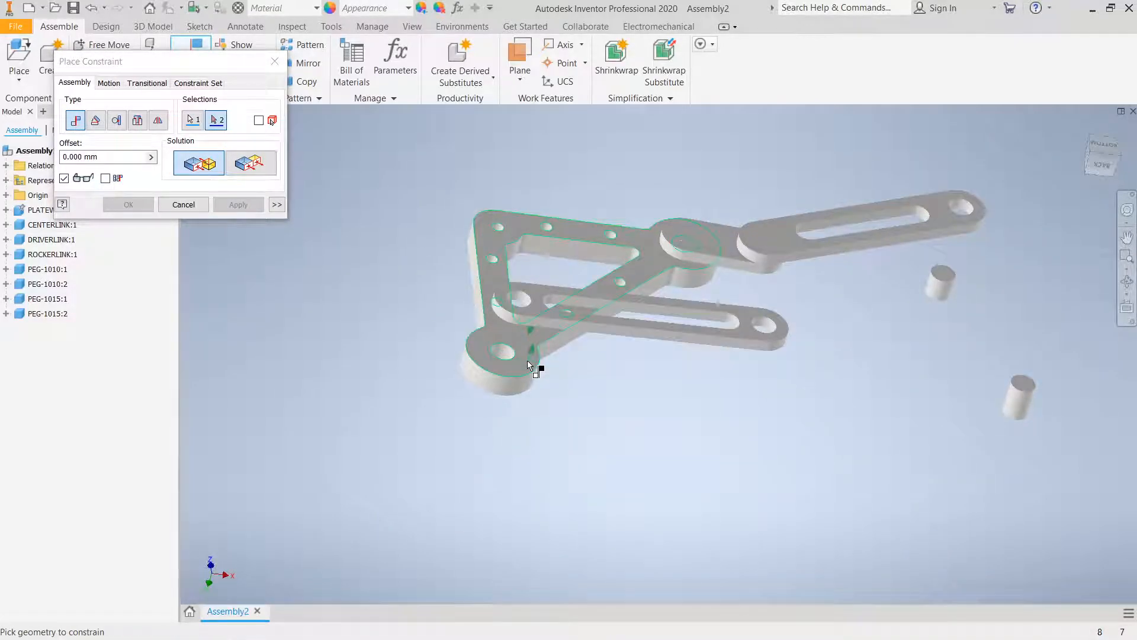
left_click(529, 366)
left_click(232, 208)
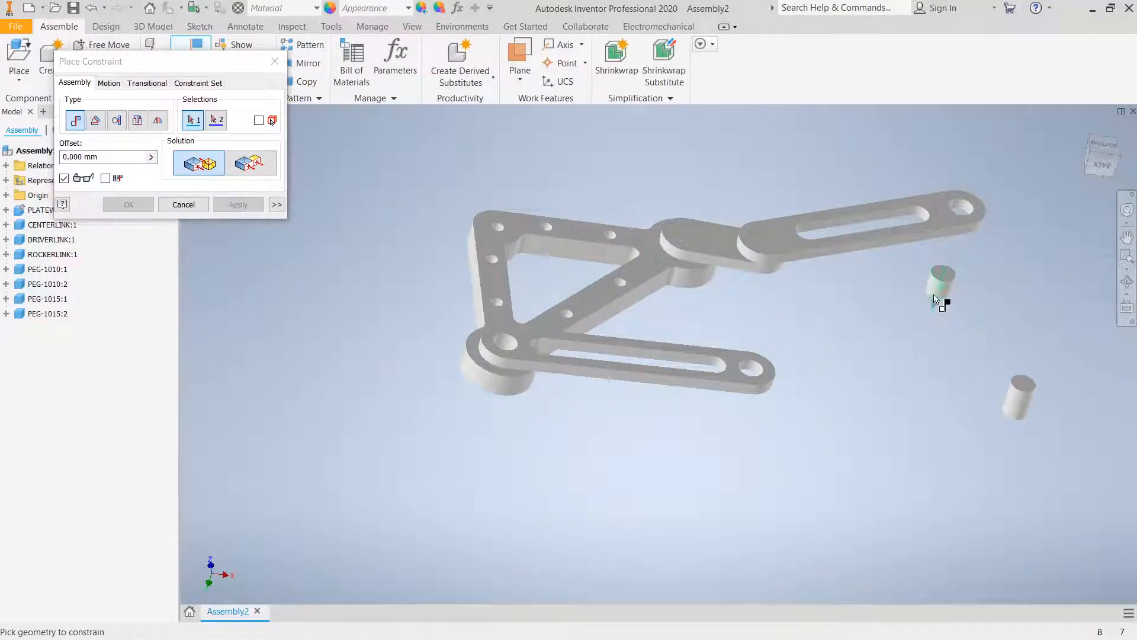
Mate the longer free peg's axis to the axis of the rocker link's hole over the plate with 0 mm offset.
left_click(1023, 404)
scroll(478, 357, "up", 3)
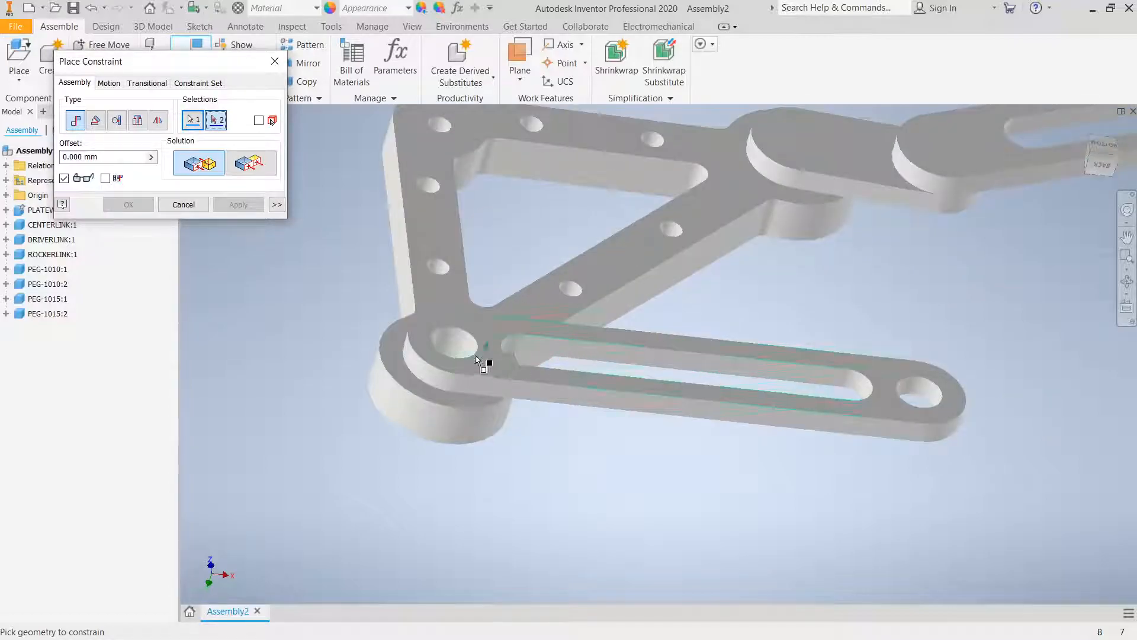
left_click(468, 346)
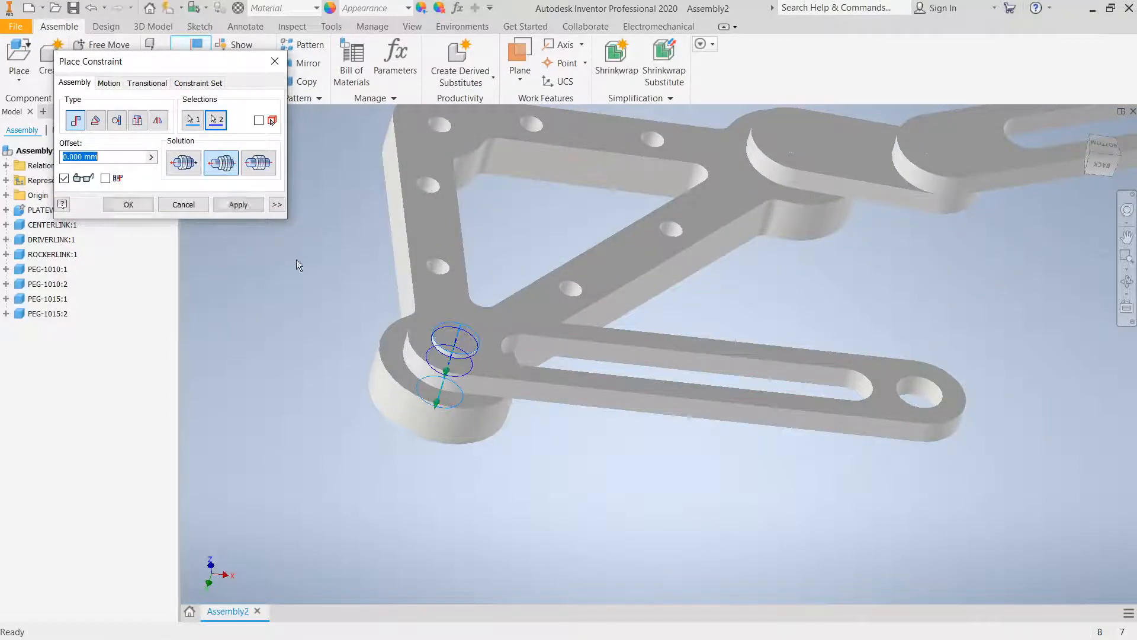
left_click(237, 205)
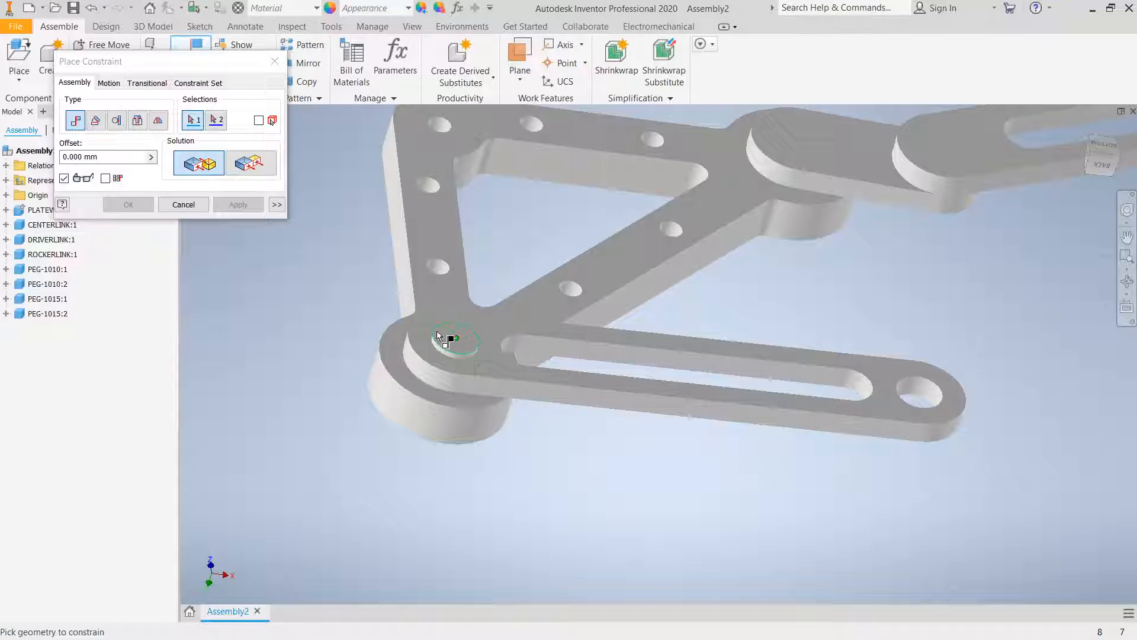
Make the longer peg's end face flush with the rocker link's outer face at the plate joint, with 0 mm offset.
left_click(250, 163)
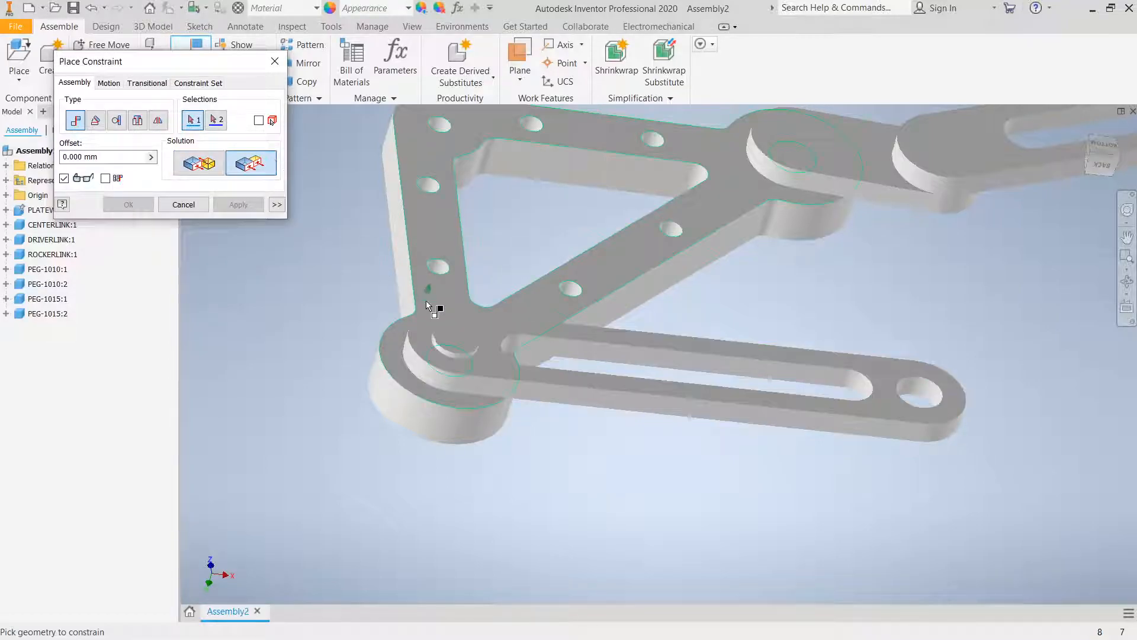
left_click(446, 340)
left_click(482, 355)
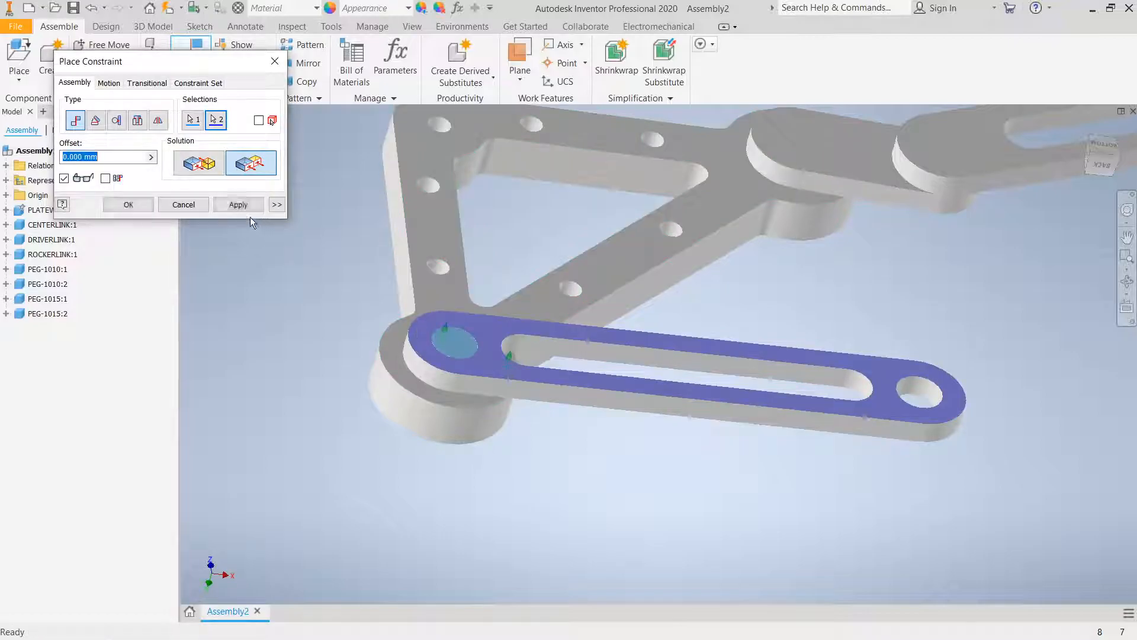
left_click(236, 208)
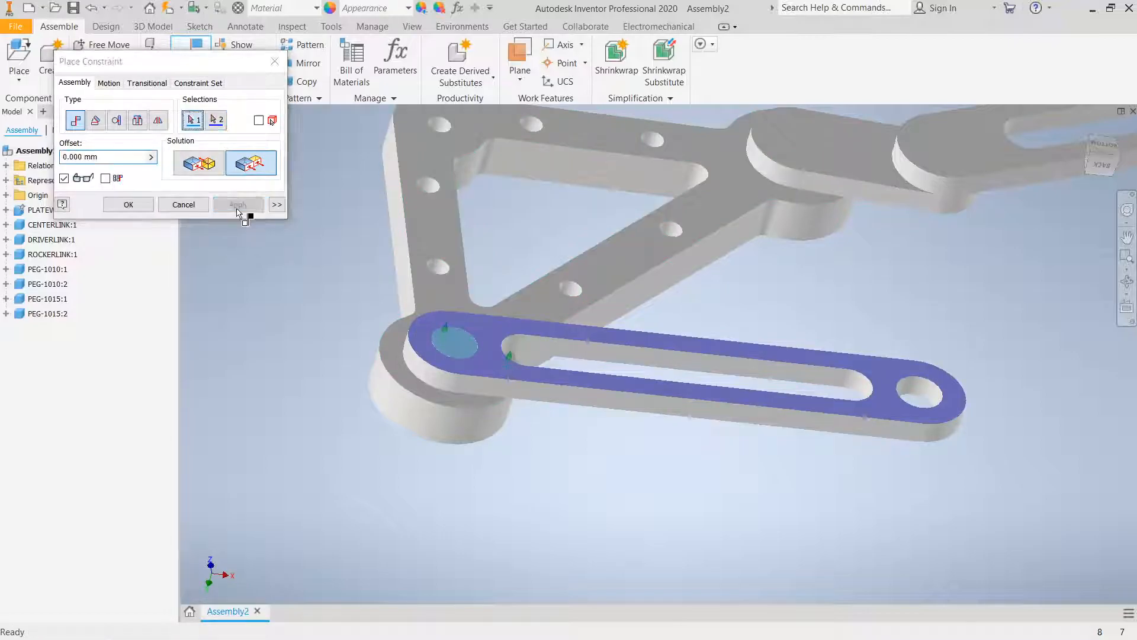
left_click(177, 203)
Swing the center link about its driver link joint so its free end hole sits clear of the rocker link.
middle_click_drag(540, 429, 519, 309, "shift")
scroll(520, 309, "down", 4)
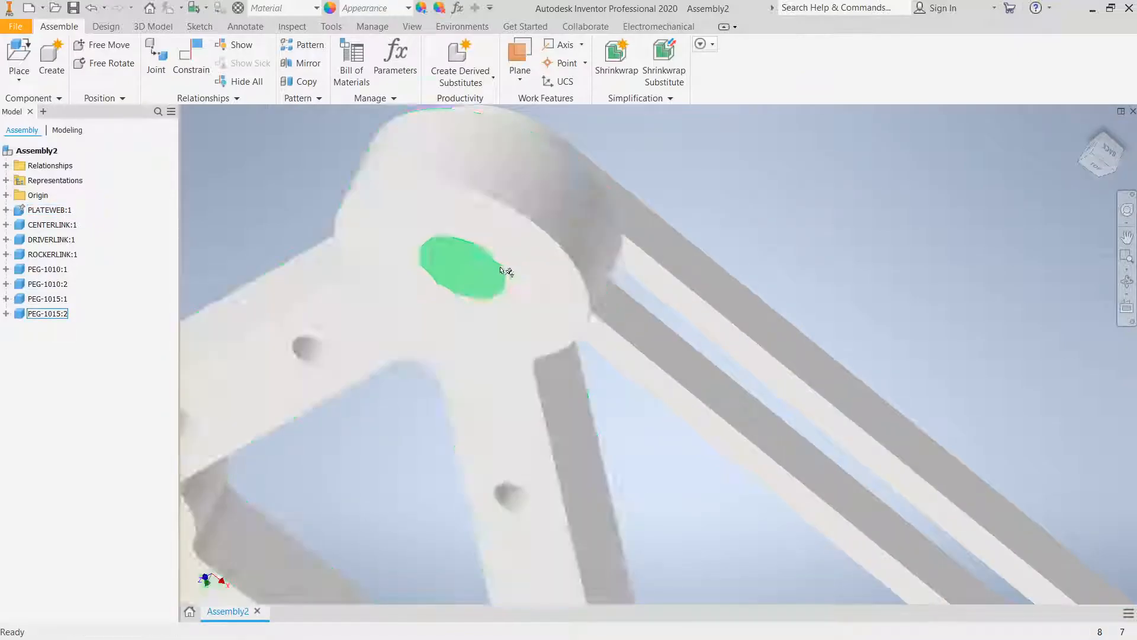
scroll(413, 228, "up", 6)
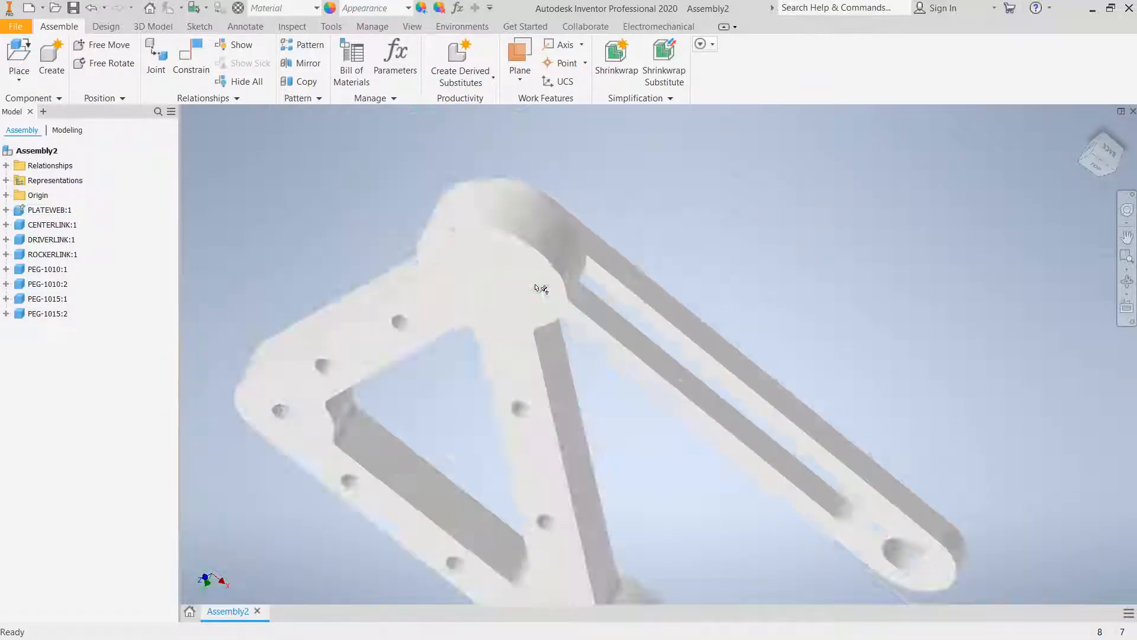
scroll(563, 437, "down", 5)
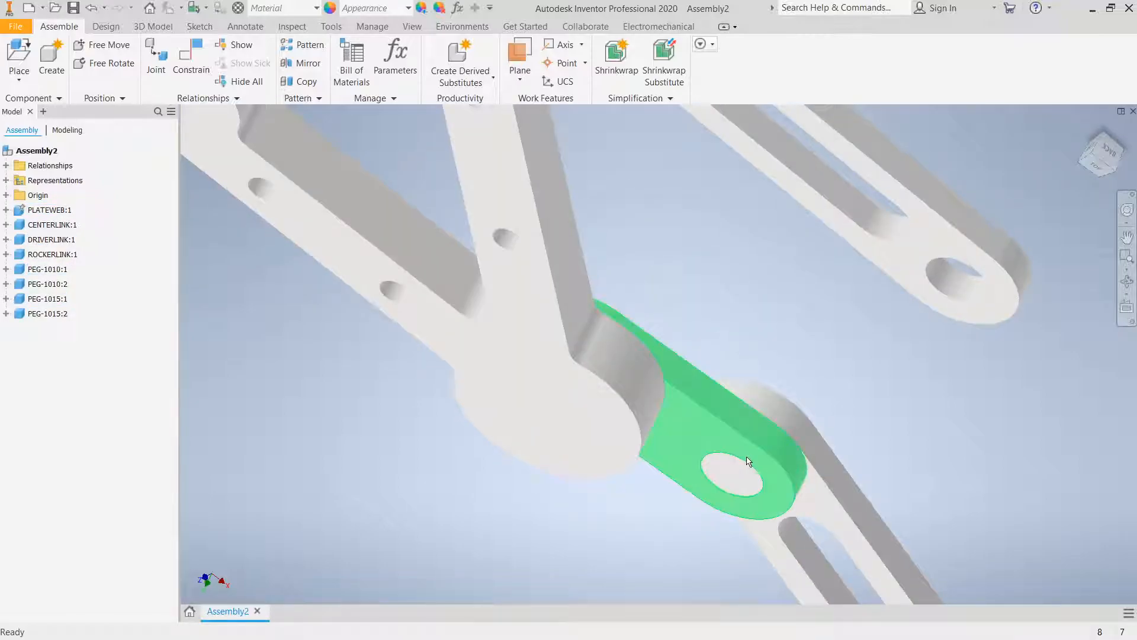
scroll(748, 461, "up", 5)
middle_click_drag(706, 373, 668, 450, "shift")
middle_click_drag(652, 357, 440, 412)
left_click_drag(745, 218, 805, 306)
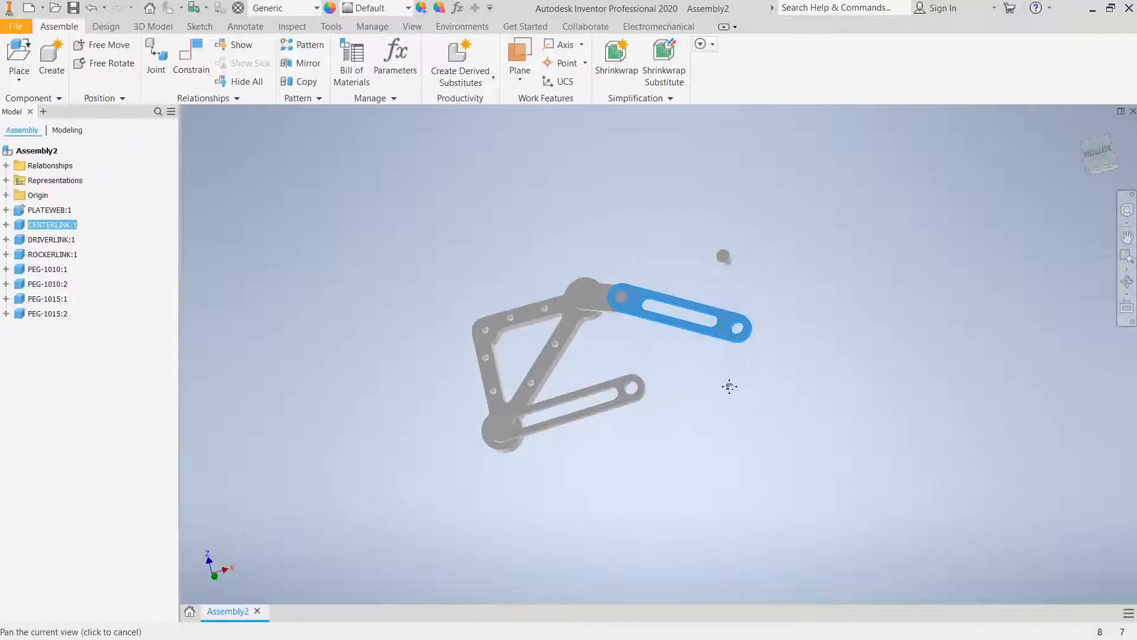
scroll(730, 384, "up", 3)
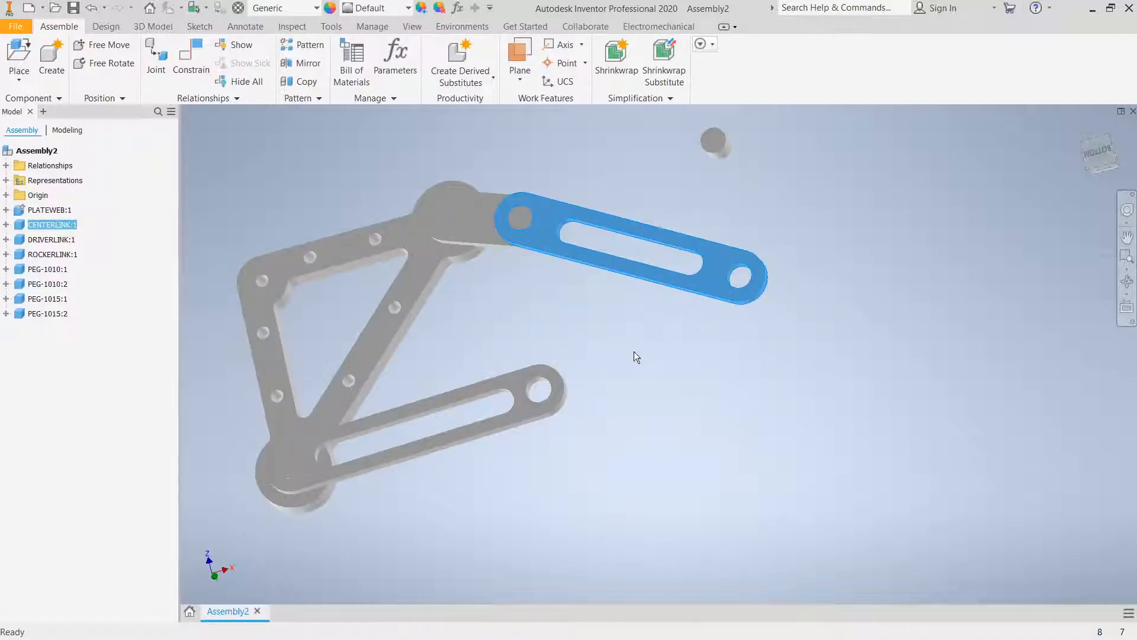
Mate the axis of the center link's free end hole to the axis of the rocker link's free end hole with 0 mm offset.
left_click(191, 59)
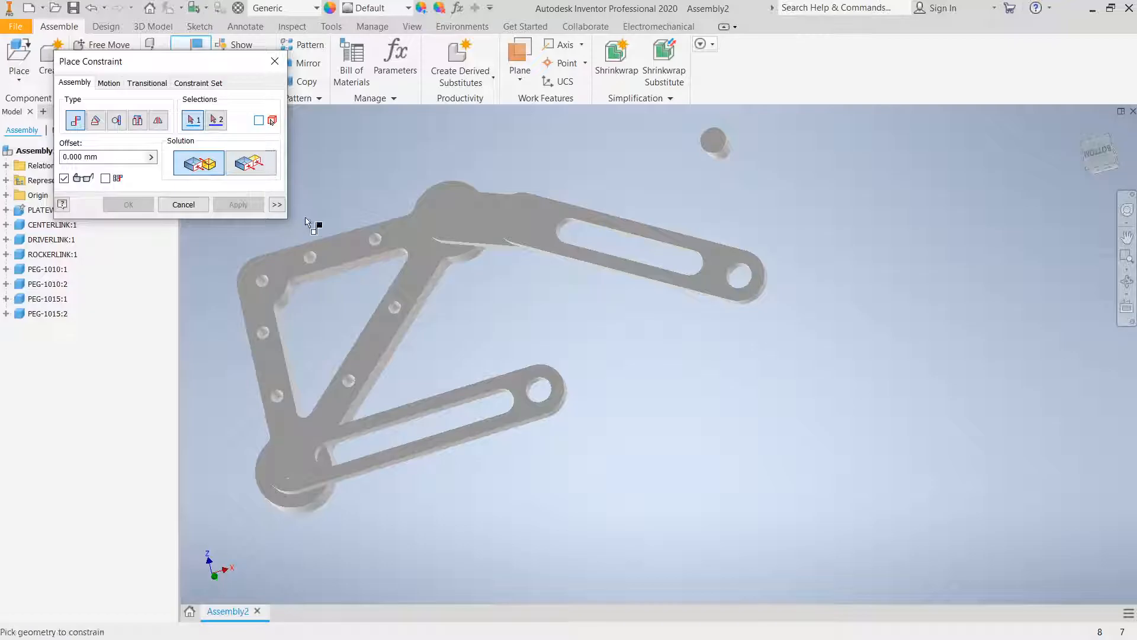
scroll(747, 279, "up", 3)
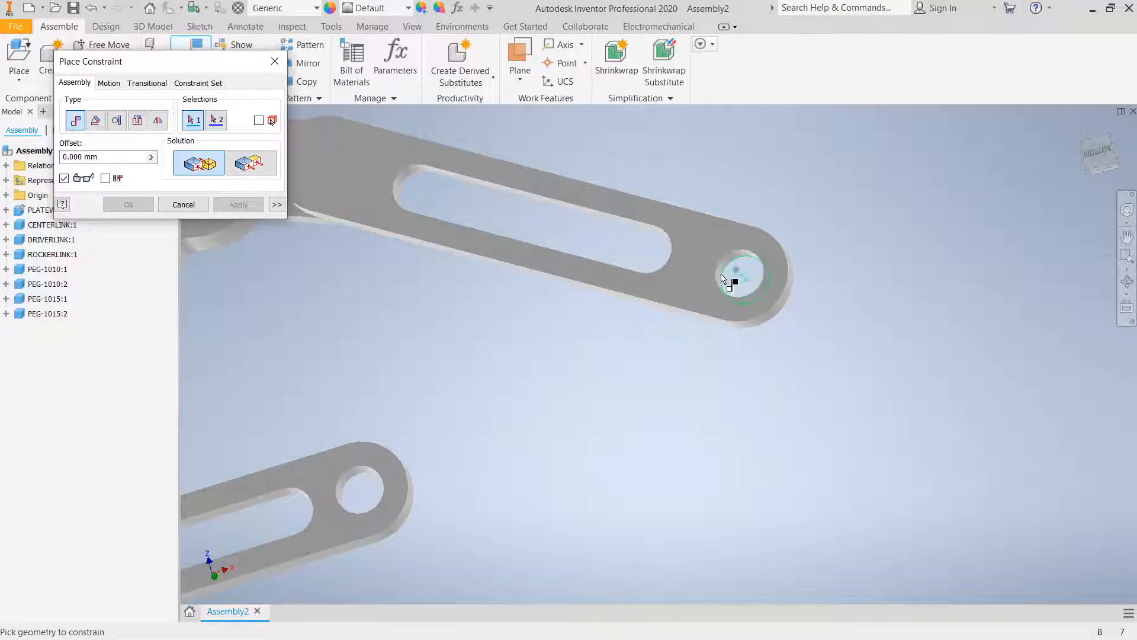
left_click(721, 280)
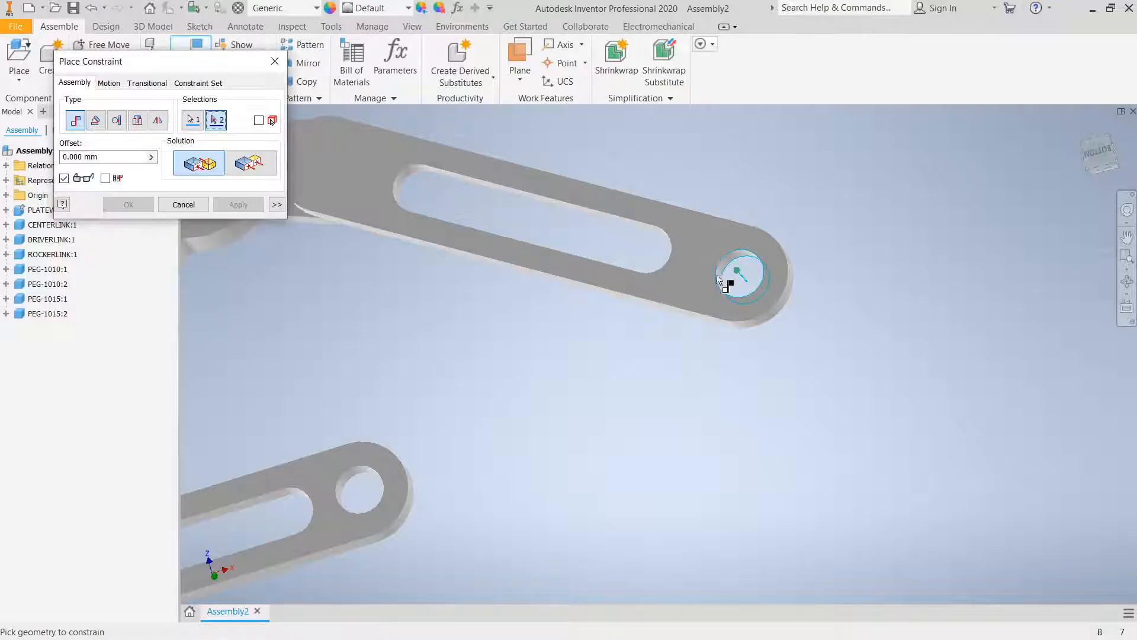
left_click(359, 479)
middle_click_drag(439, 371, 637, 300)
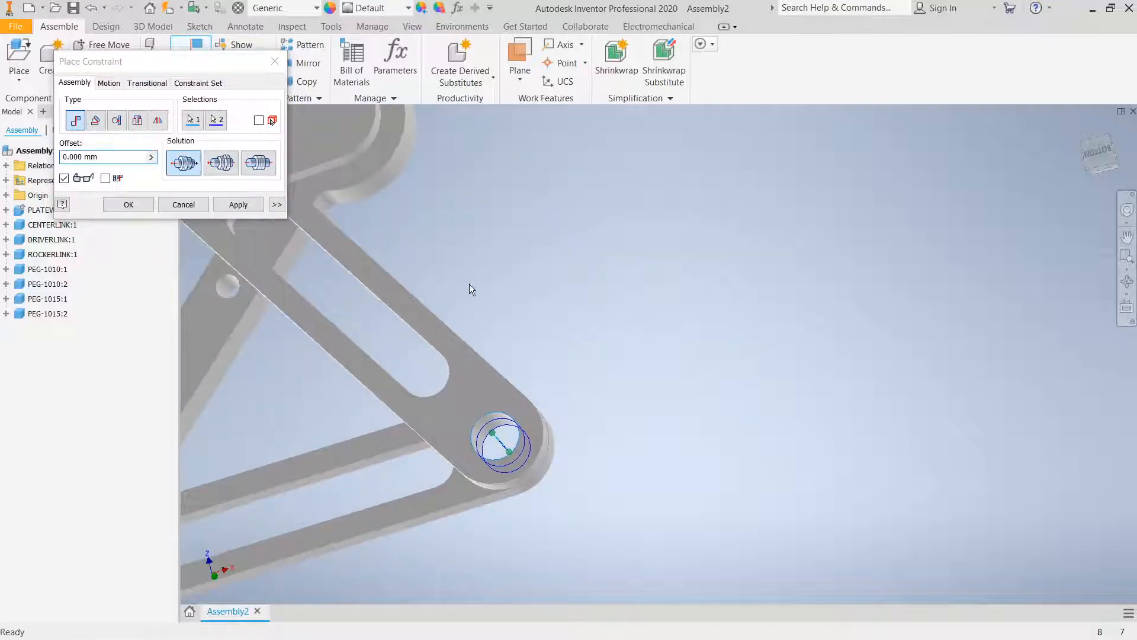
left_click(248, 203)
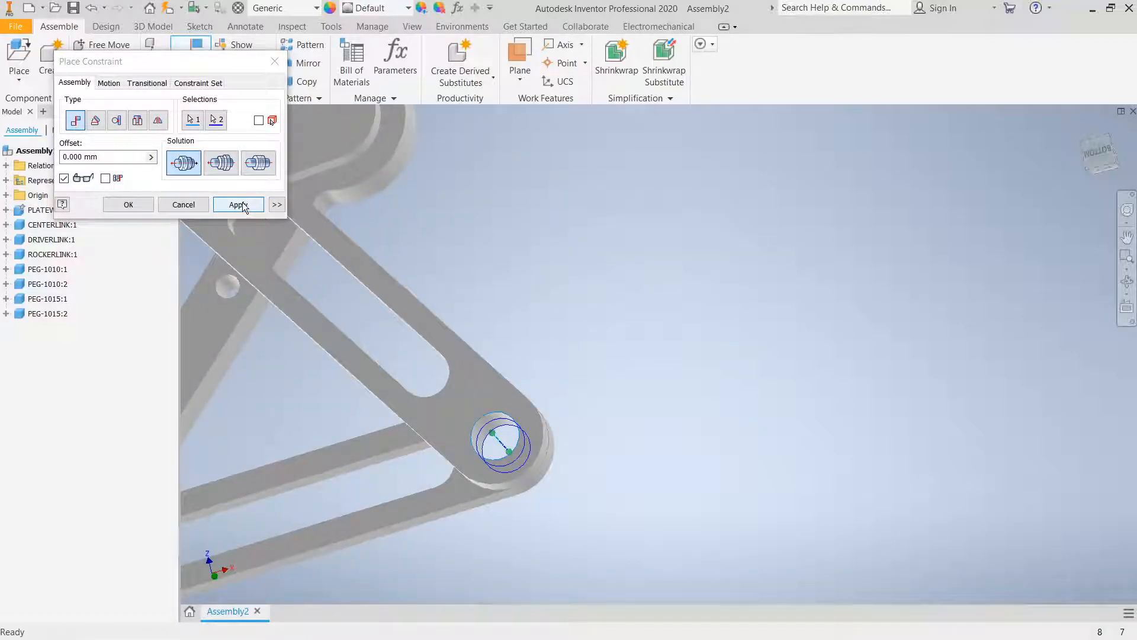
scroll(536, 350, "down", 3)
middle_click_drag(614, 384, 642, 325, "shift")
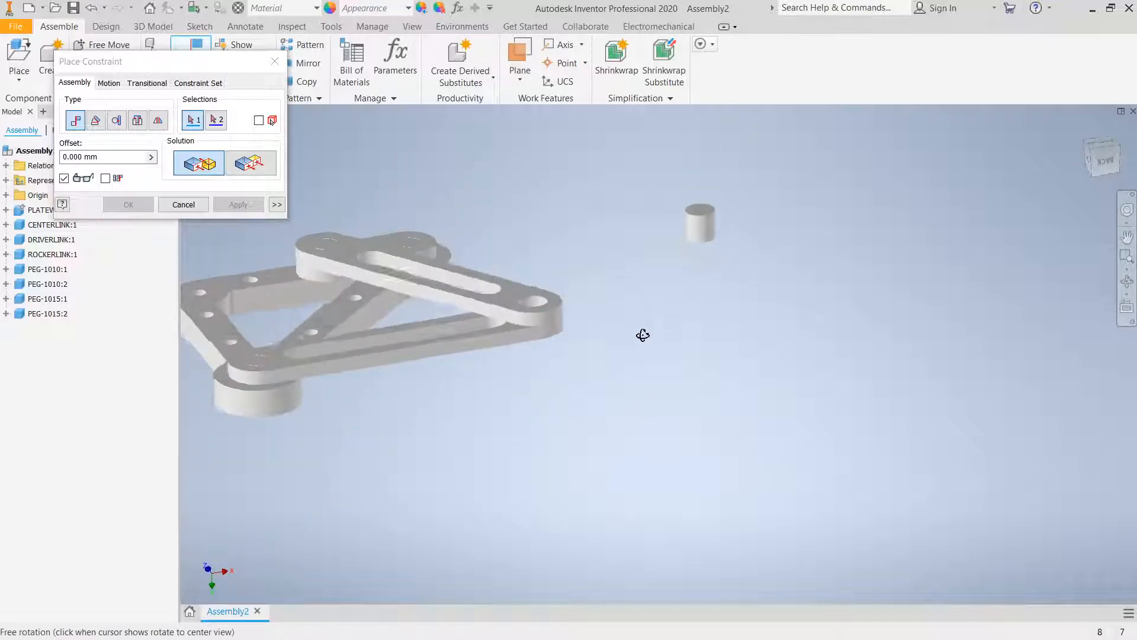
left_click(180, 208)
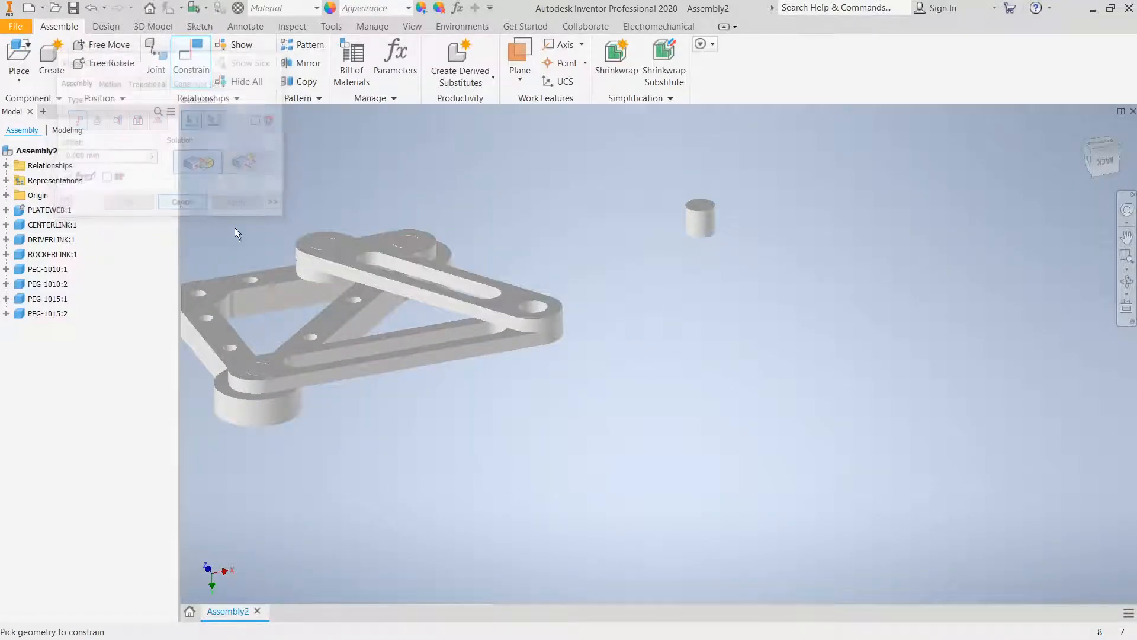
Swing the joined center and rocker links away from the plate to open up the linkage.
left_click_drag(533, 293, 619, 354)
middle_click_drag(540, 390, 614, 409, "shift")
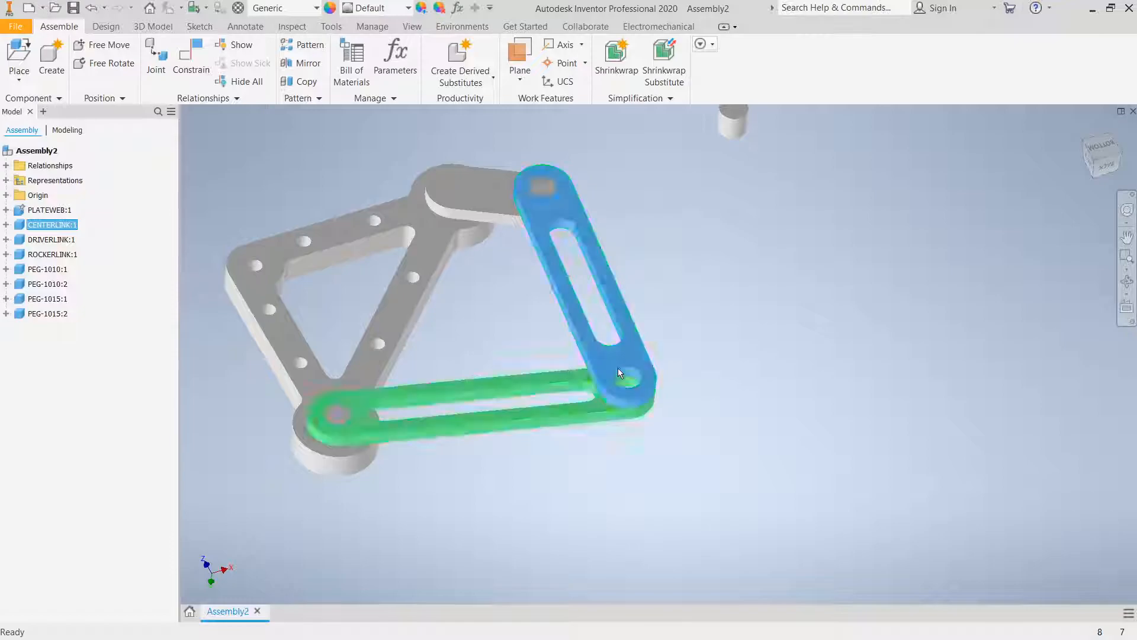
left_click_drag(609, 356, 686, 353)
middle_click_drag(685, 353, 680, 379)
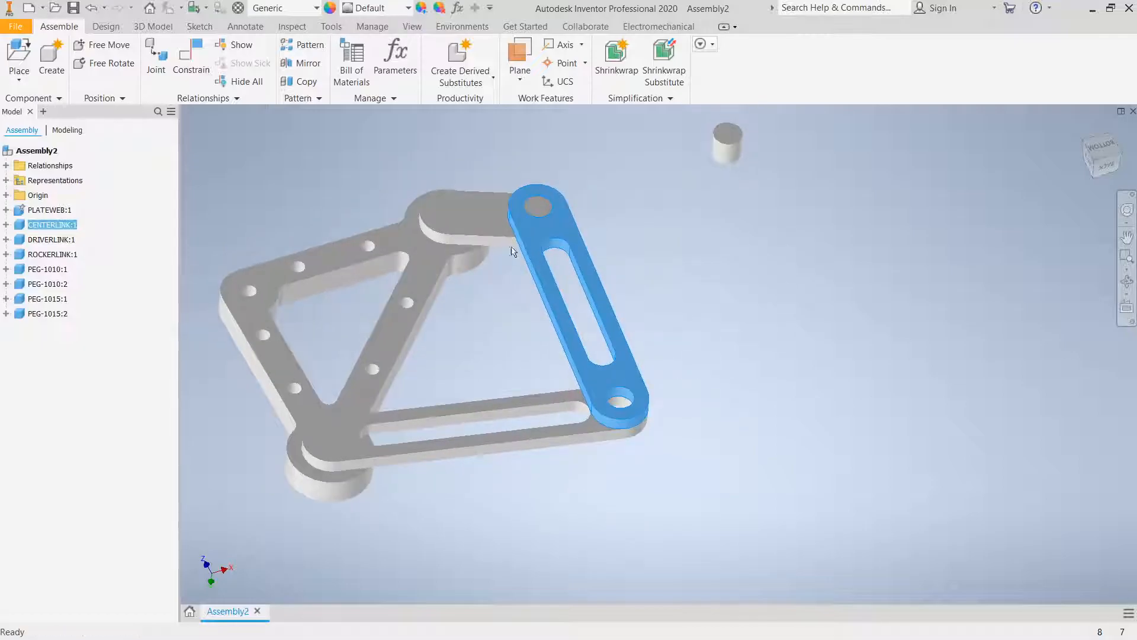
Bring the last free peg near the linkage and mate its axis to the center link's open end hole axis with 0 mm offset.
left_click_drag(730, 153, 755, 327)
left_click(193, 70)
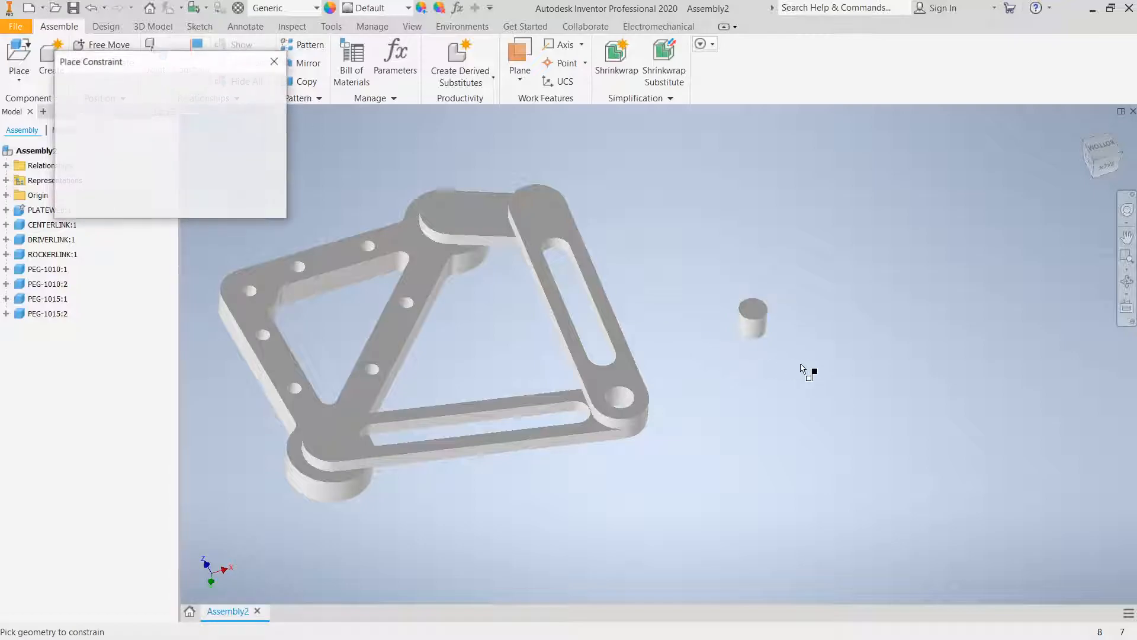
left_click(751, 331)
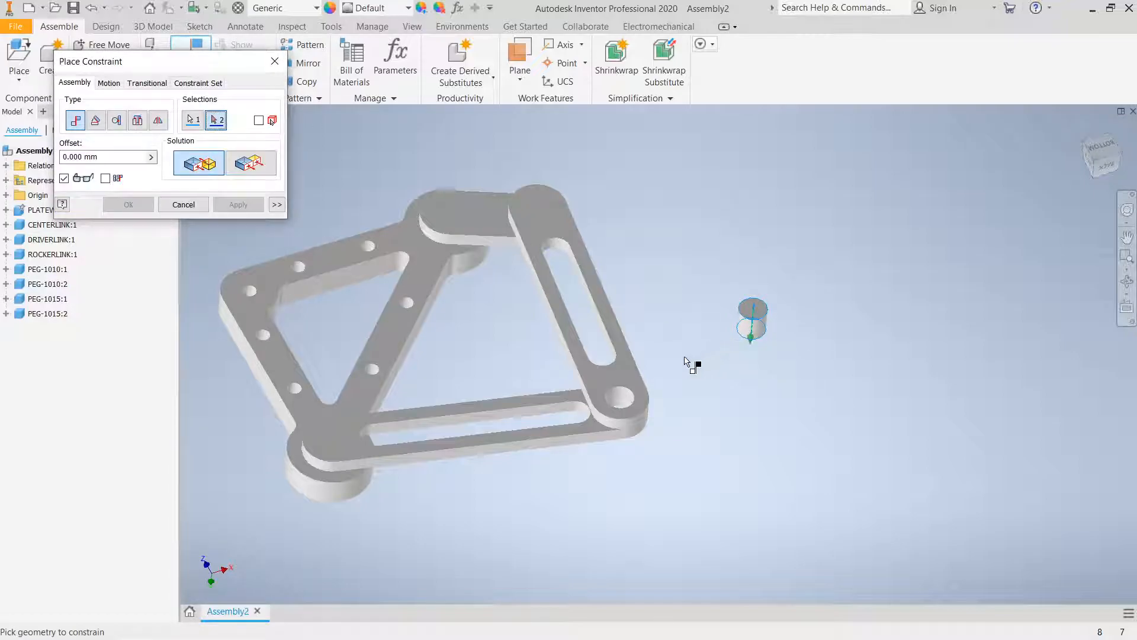
left_click(626, 394)
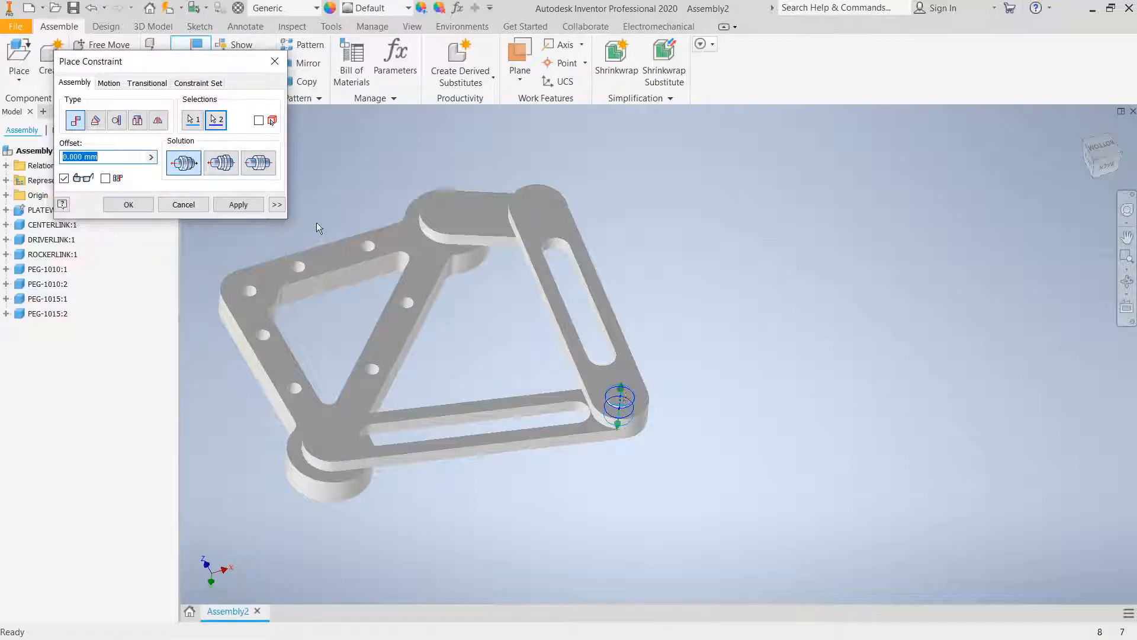
left_click(238, 205)
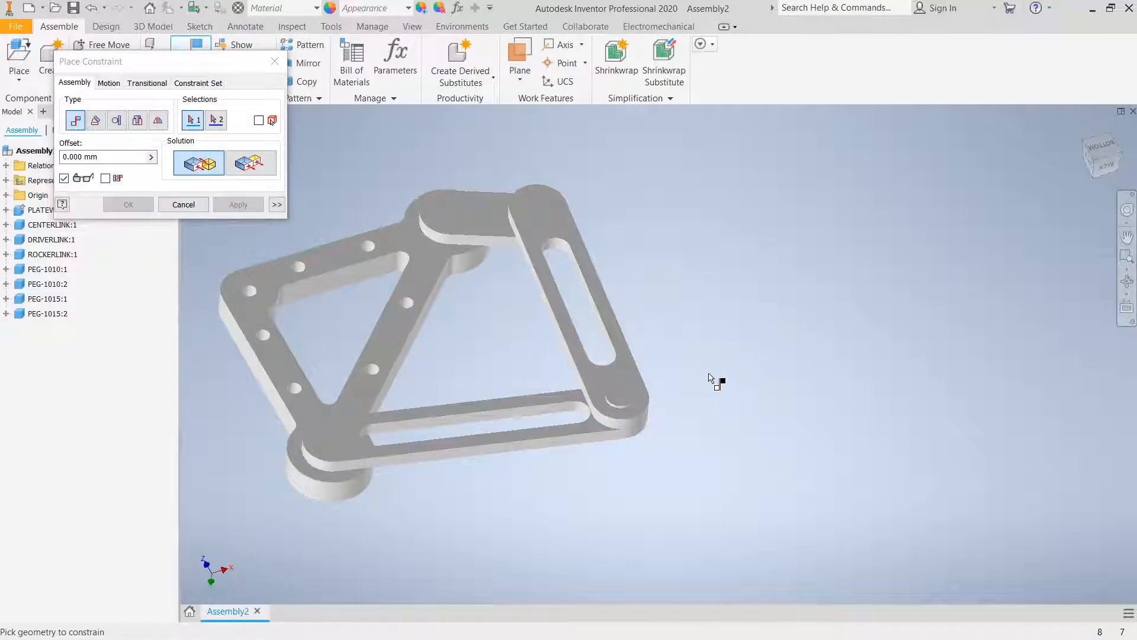
Make the last peg's end face flush with the center link's outer face with 0 mm offset.
middle_click_drag(503, 329, 572, 401, "shift")
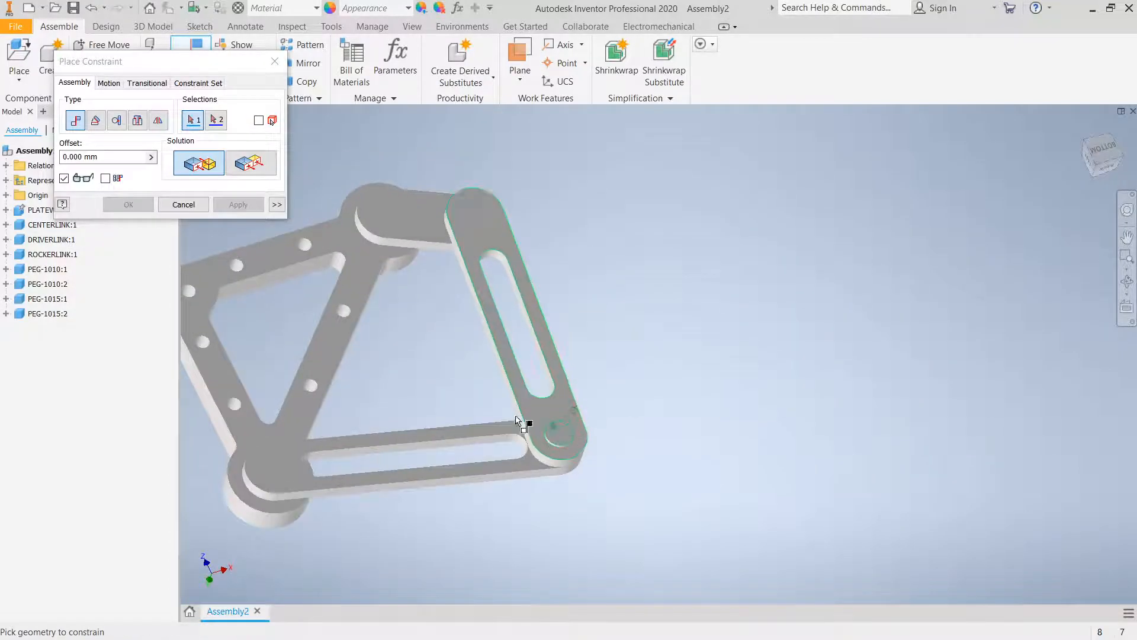
left_click(251, 163)
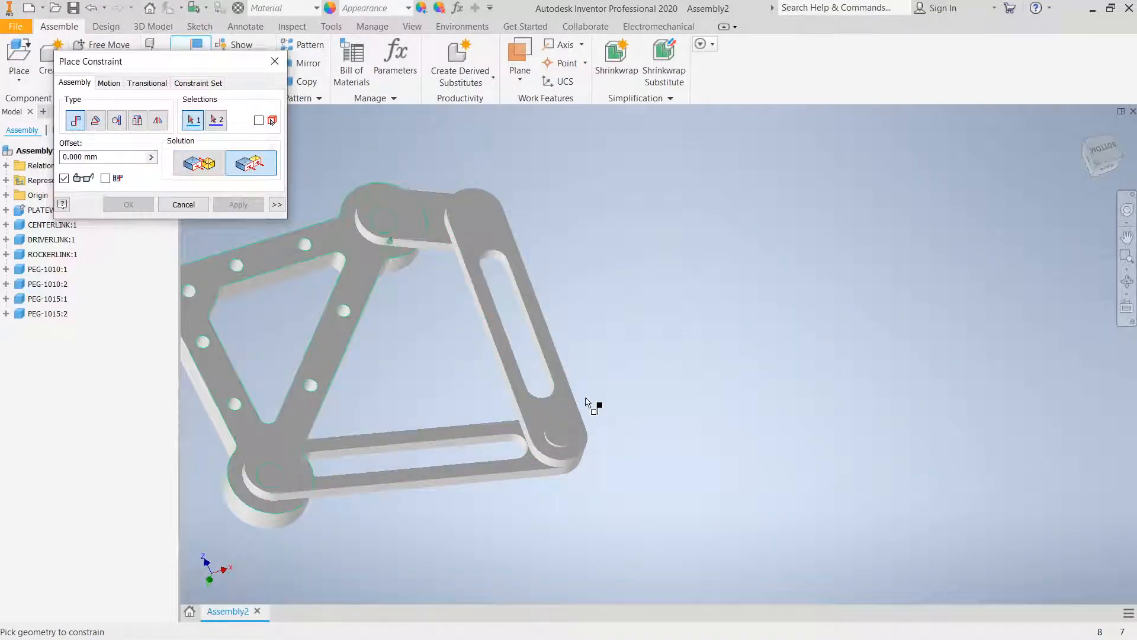
left_click(552, 432)
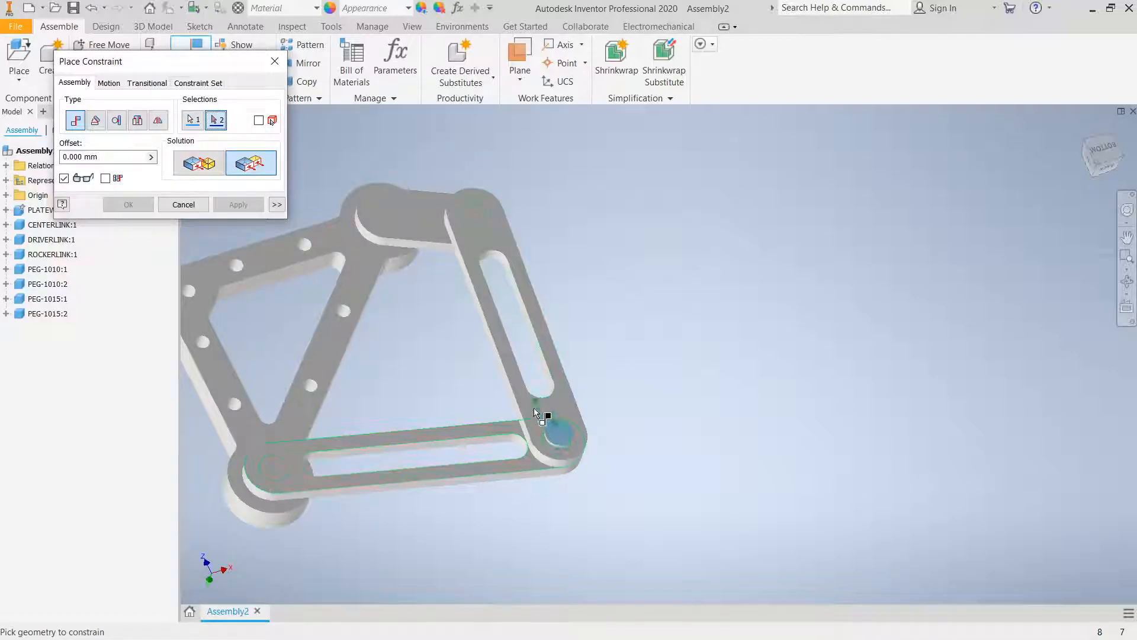
left_click(534, 408)
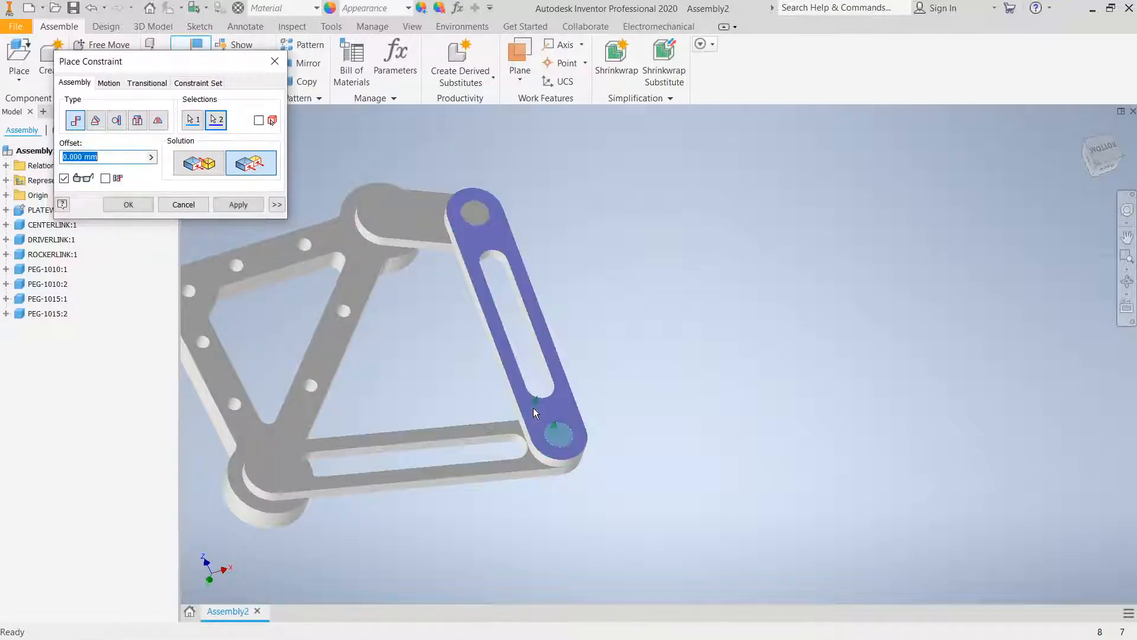
left_click(257, 201)
left_click(200, 204)
Test the linkage motion by moving the center link near its rocker link joint, and inspect the completed assembly.
middle_click_drag(658, 280, 806, 235)
scroll(806, 263, "down", 3)
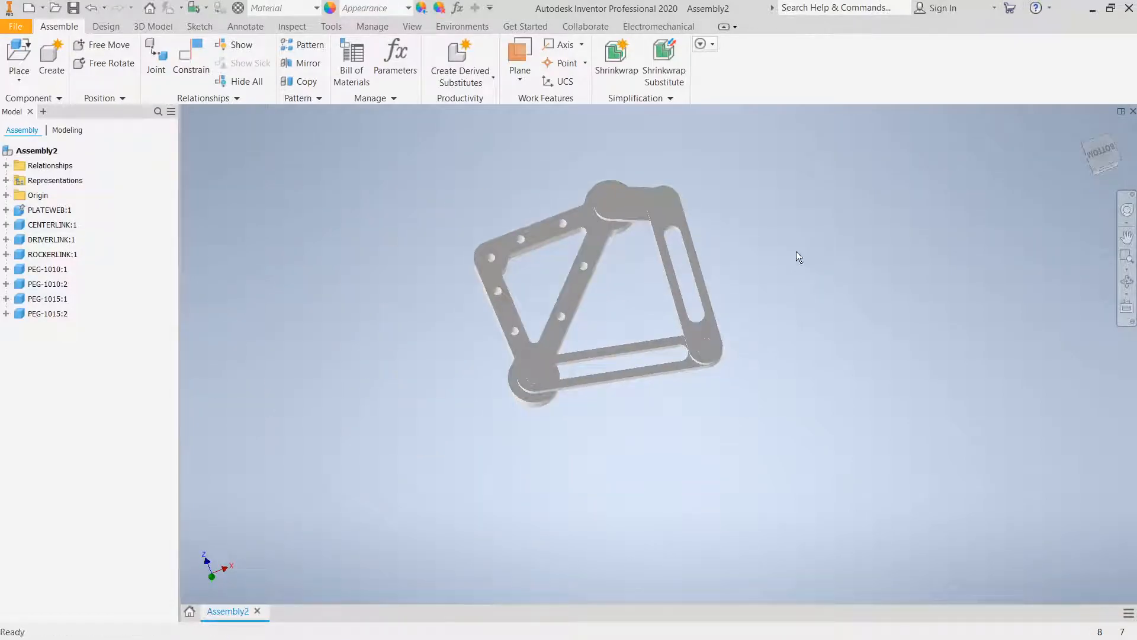
mouse_move(695, 329)
left_mouse_down()
mouse_move(638, 279)
mouse_move(721, 289)
mouse_move(741, 243)
mouse_move(604, 296)
mouse_move(726, 305)
mouse_move(699, 273)
mouse_move(612, 322)
mouse_move(704, 364)
mouse_move(712, 342)
left_mouse_up()
left_click(828, 315)
middle_click_drag(799, 313, 736, 422)
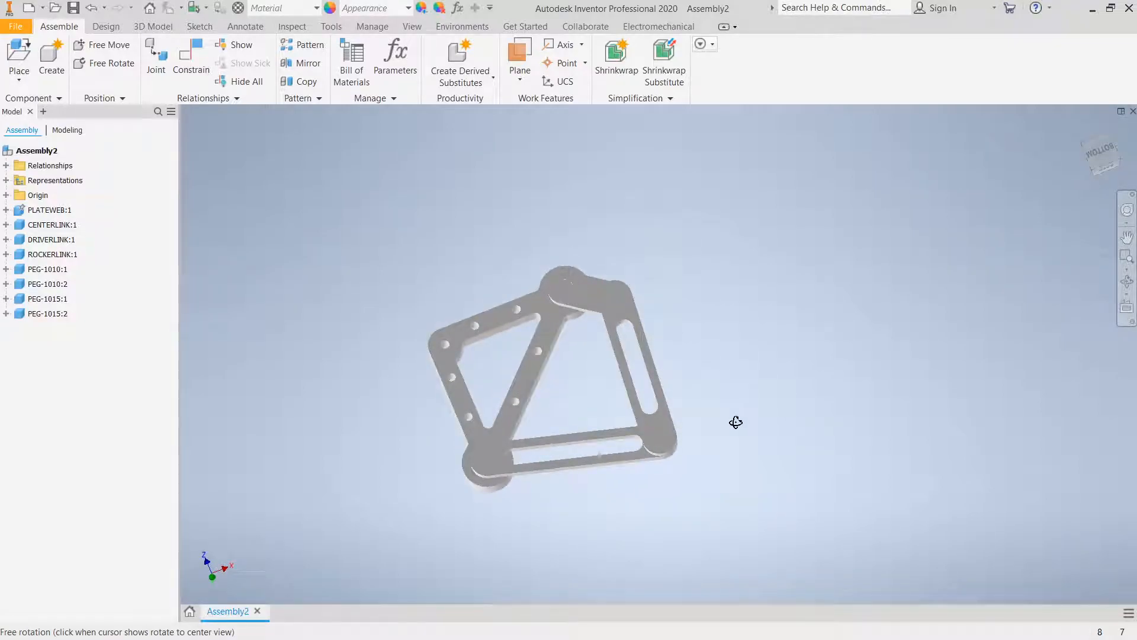
left_click(476, 331)
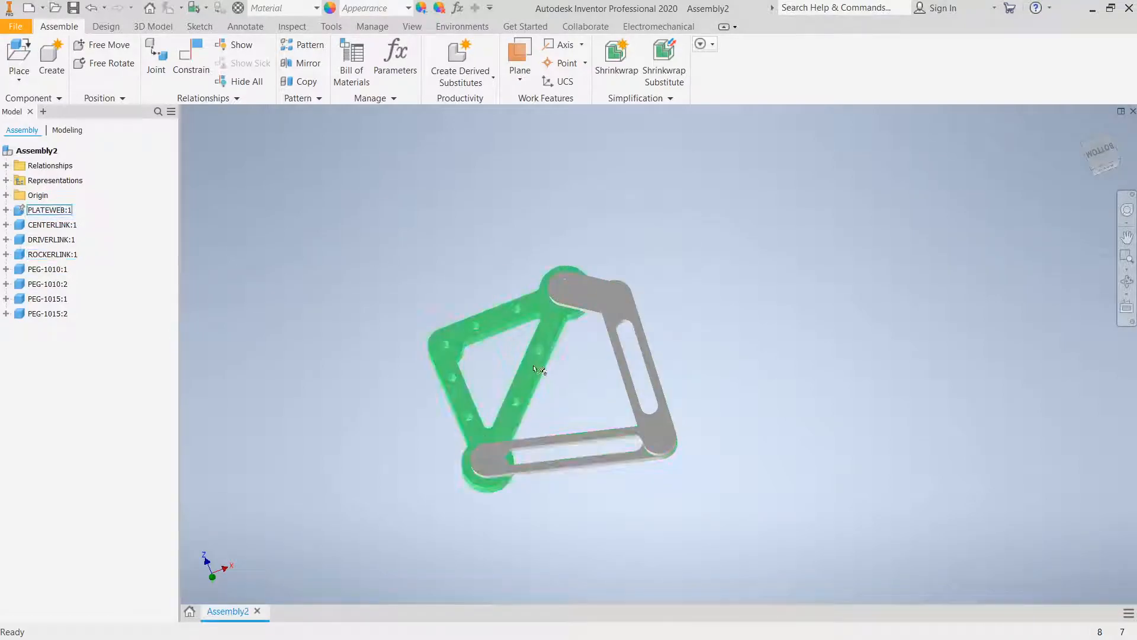
mouse_move(699, 456)
middle_mouse_down("shift")
mouse_move(702, 437)
mouse_move(680, 463)
middle_mouse_up("shift")
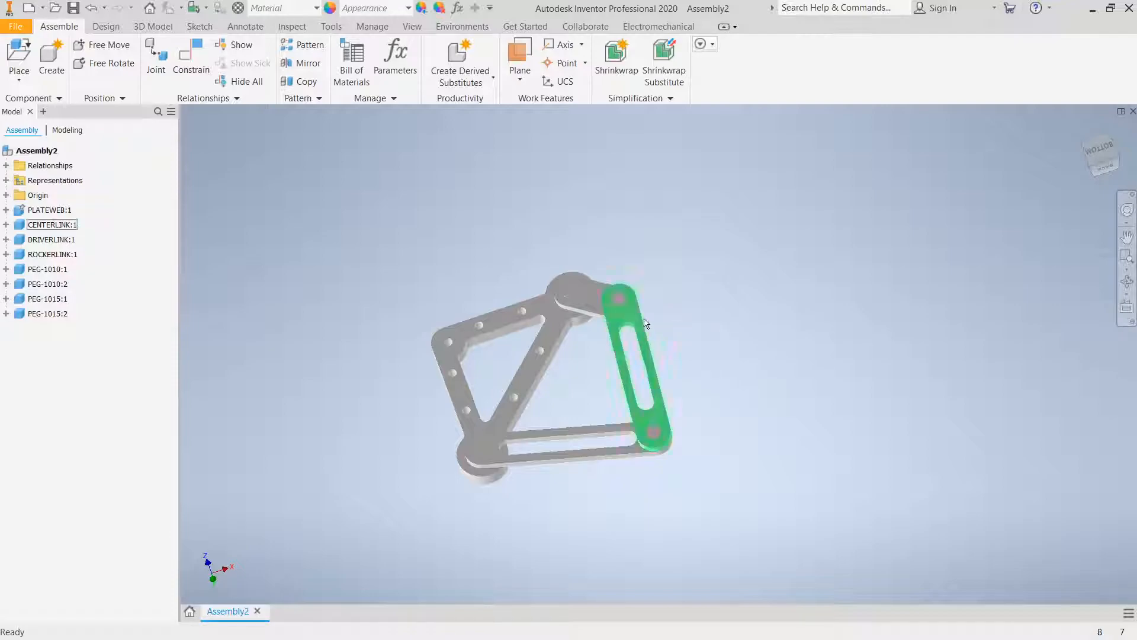
mouse_move(698, 334)
middle_mouse_down()
mouse_move(677, 297)
mouse_move(704, 317)
middle_mouse_up()
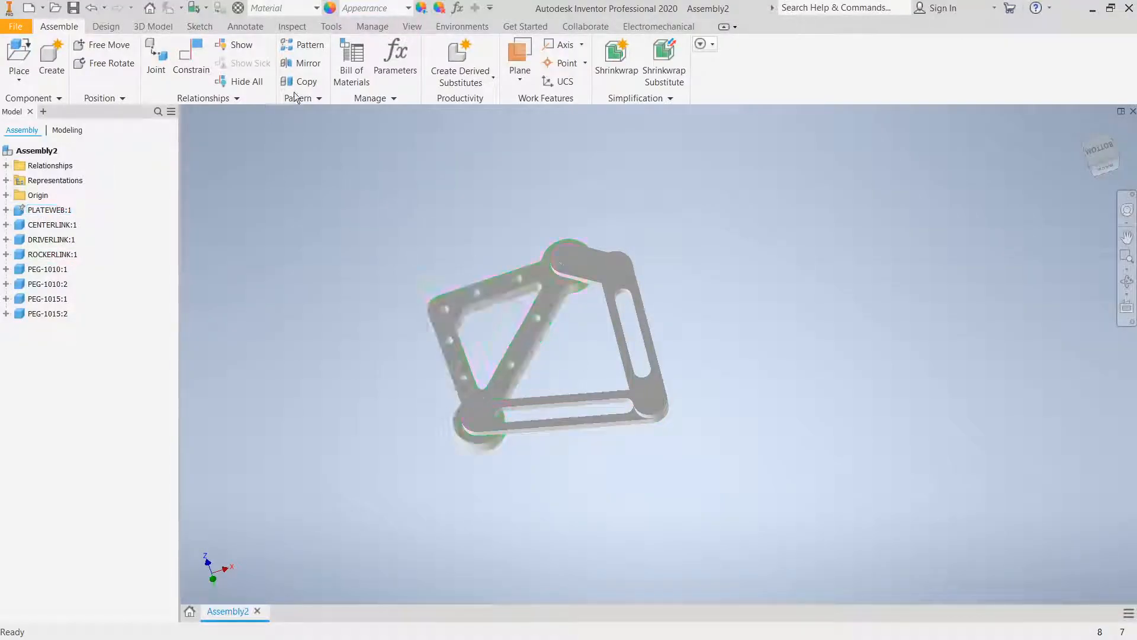
left_click(317, 11)
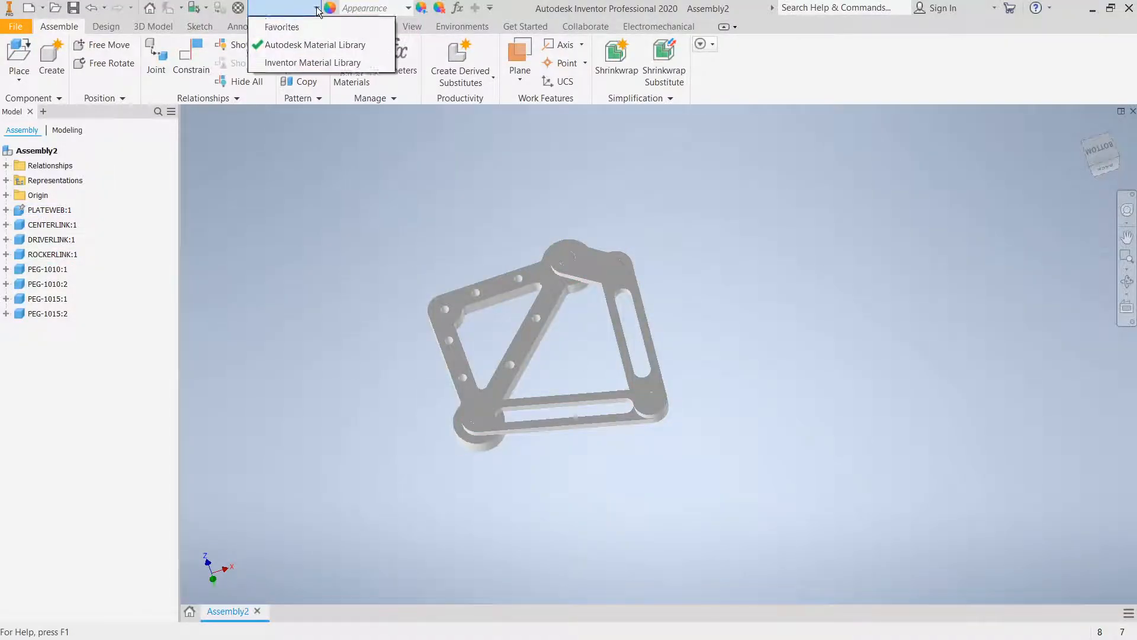
left_click(258, 11)
left_click(243, 7)
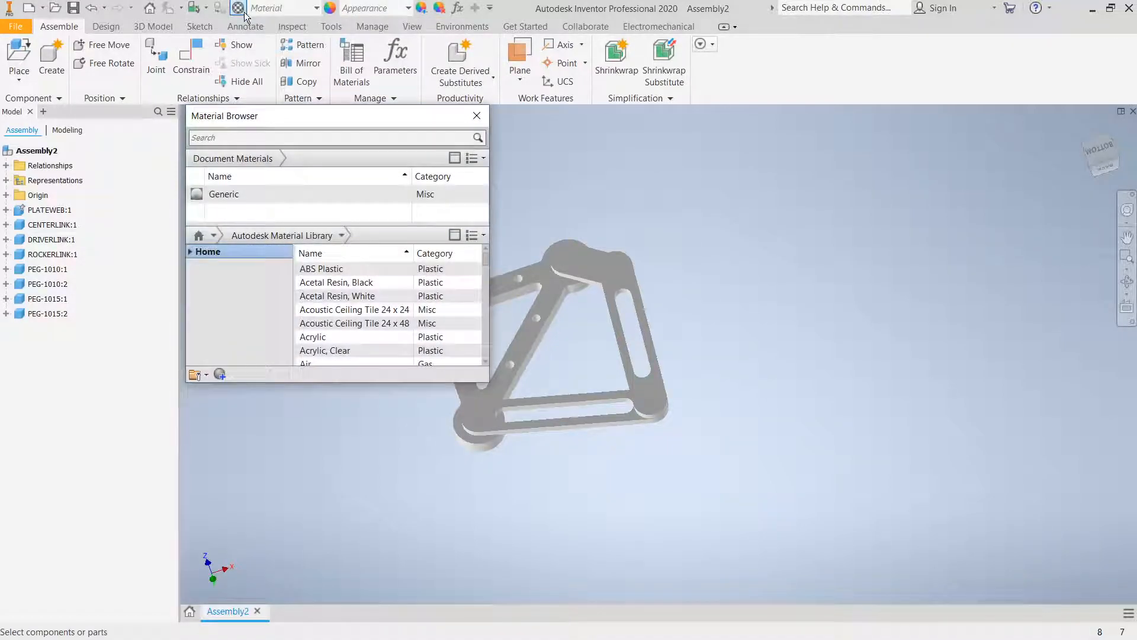
left_click(317, 8)
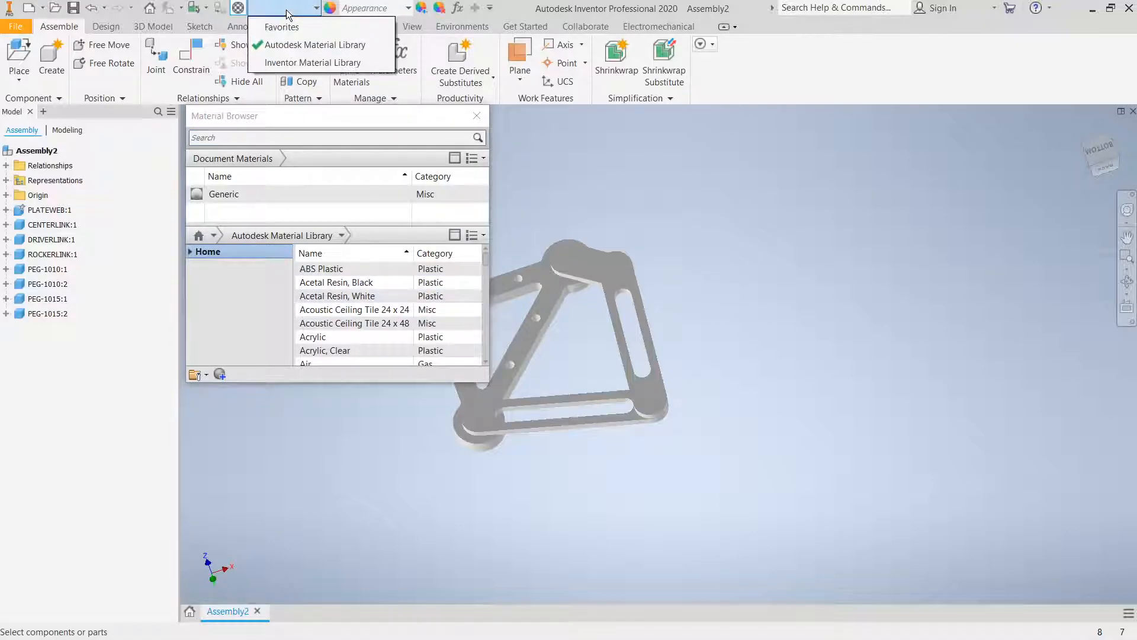
left_click(278, 44)
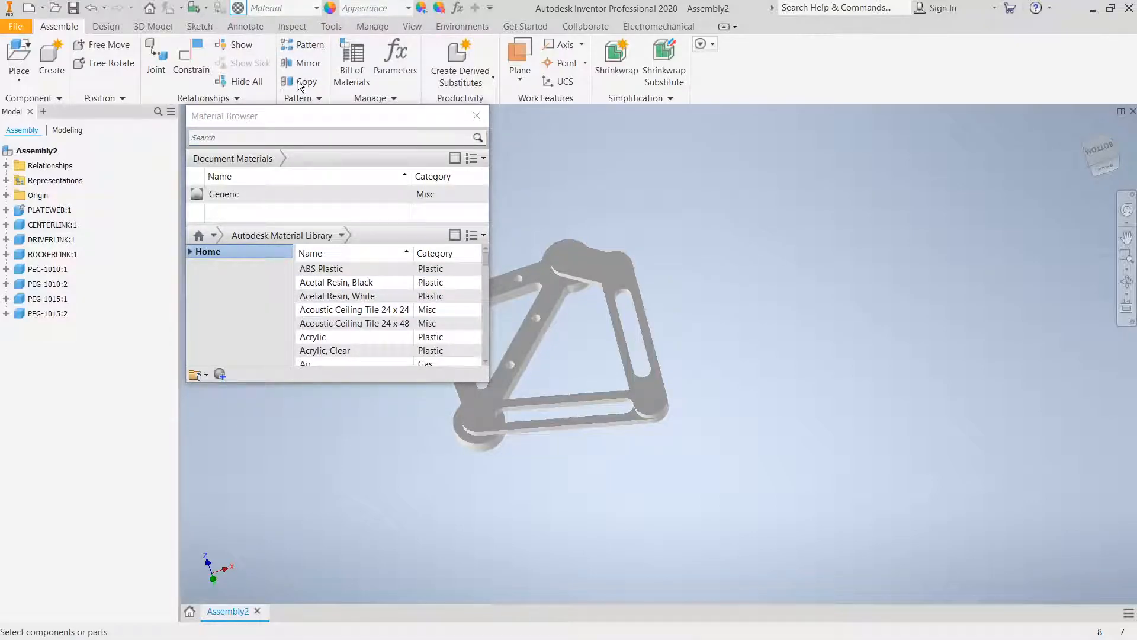
left_click(478, 116)
Assign the Steel, Carbon material from the Autodesk Material Library to the plate.
left_click(517, 288)
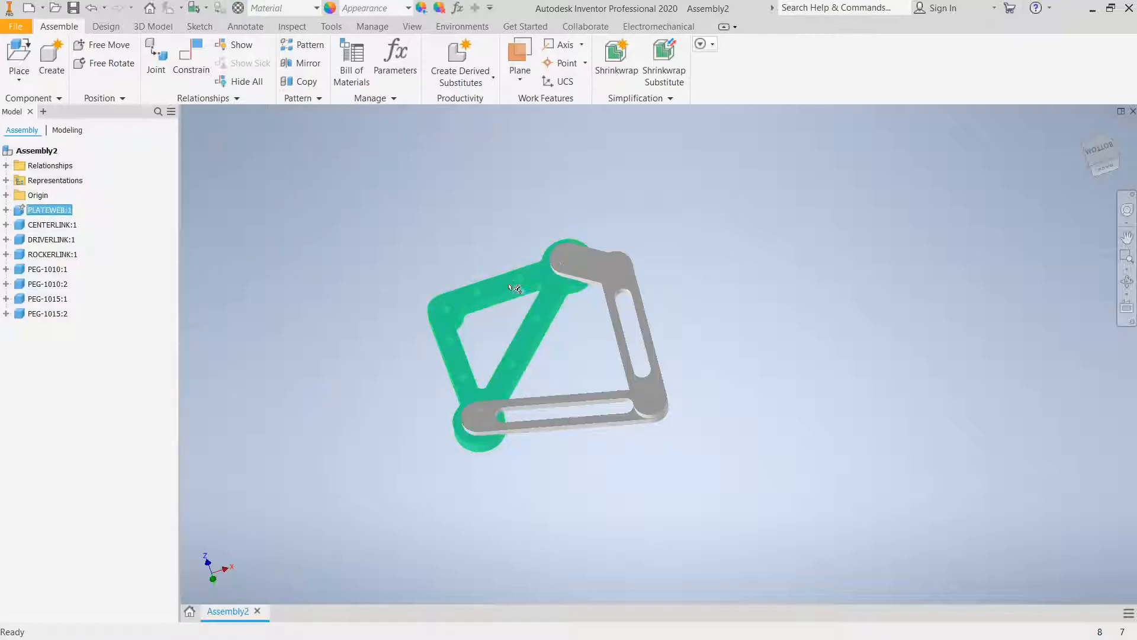
left_click(316, 9)
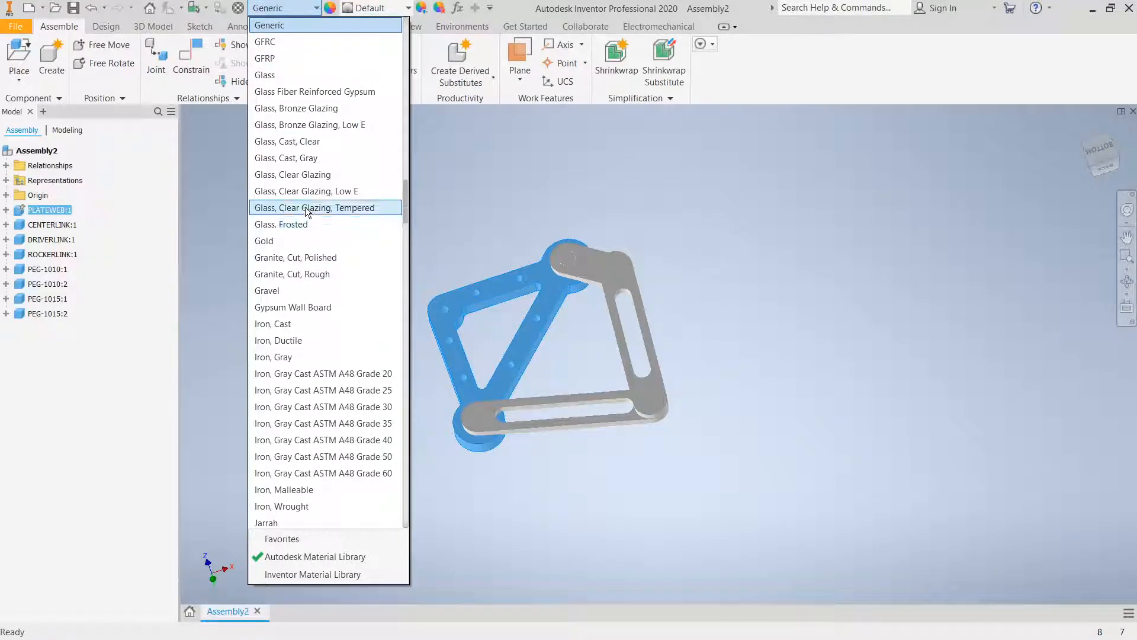
scroll(320, 305, "down", 16)
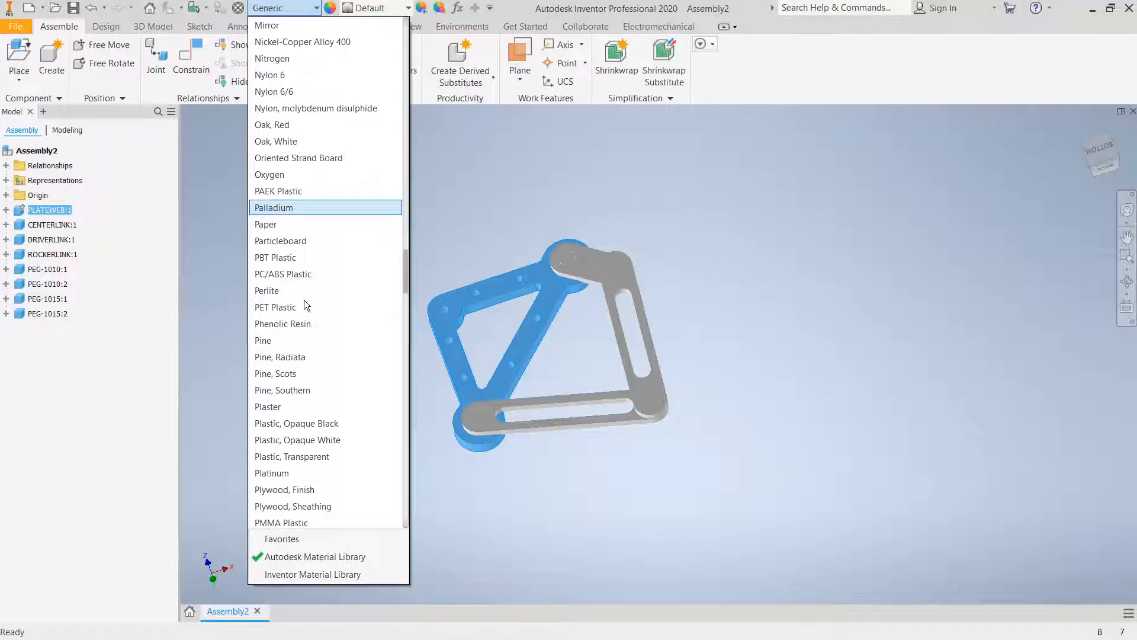
scroll(304, 299, "down", 4)
scroll(304, 300, "down", 12)
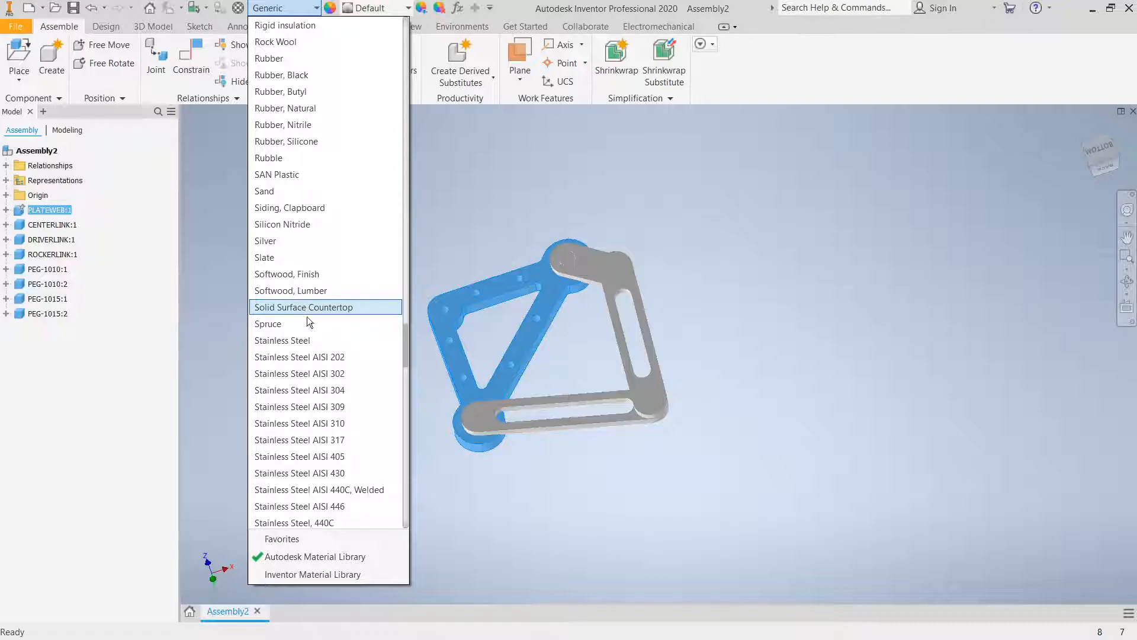
scroll(318, 343, "down", 4)
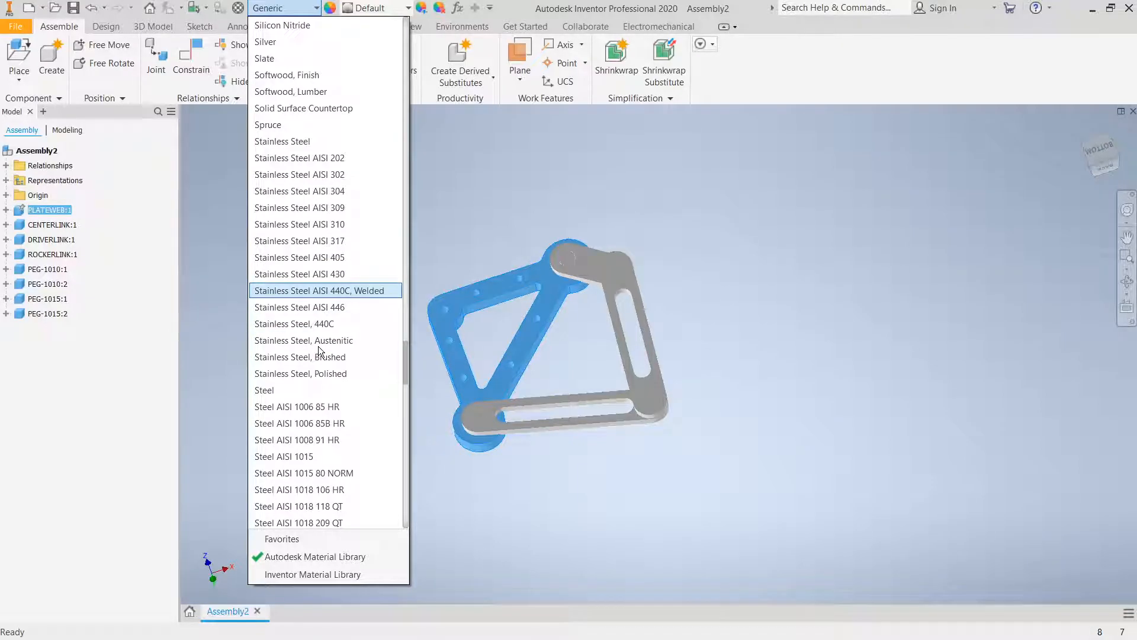
scroll(318, 351, "down", 3)
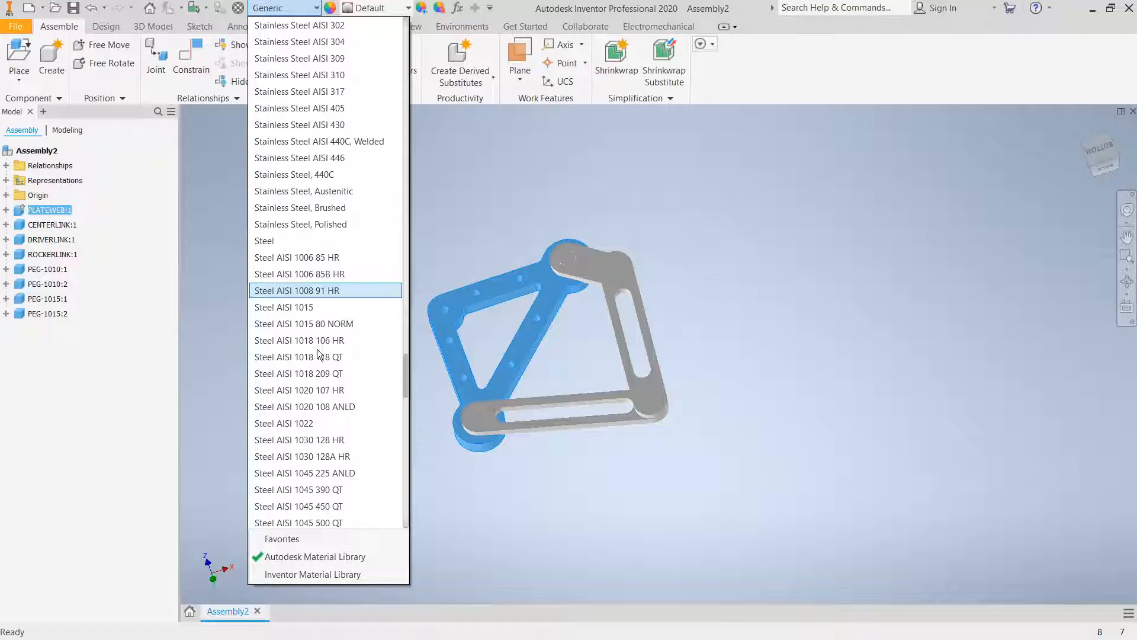
scroll(318, 354, "down", 18)
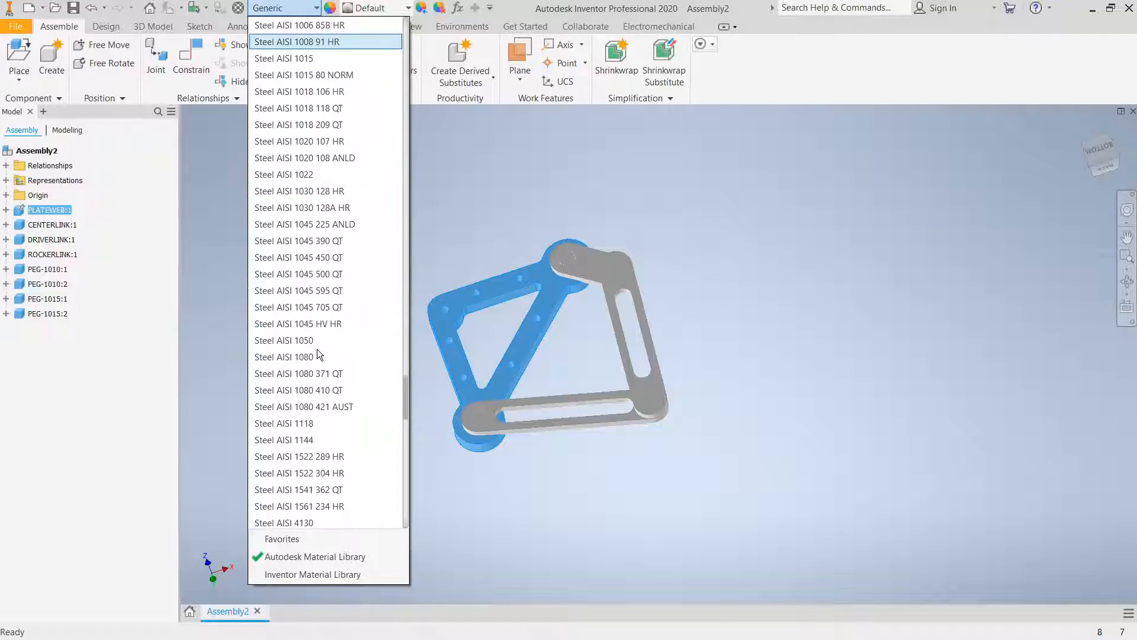
scroll(316, 353, "down", 2)
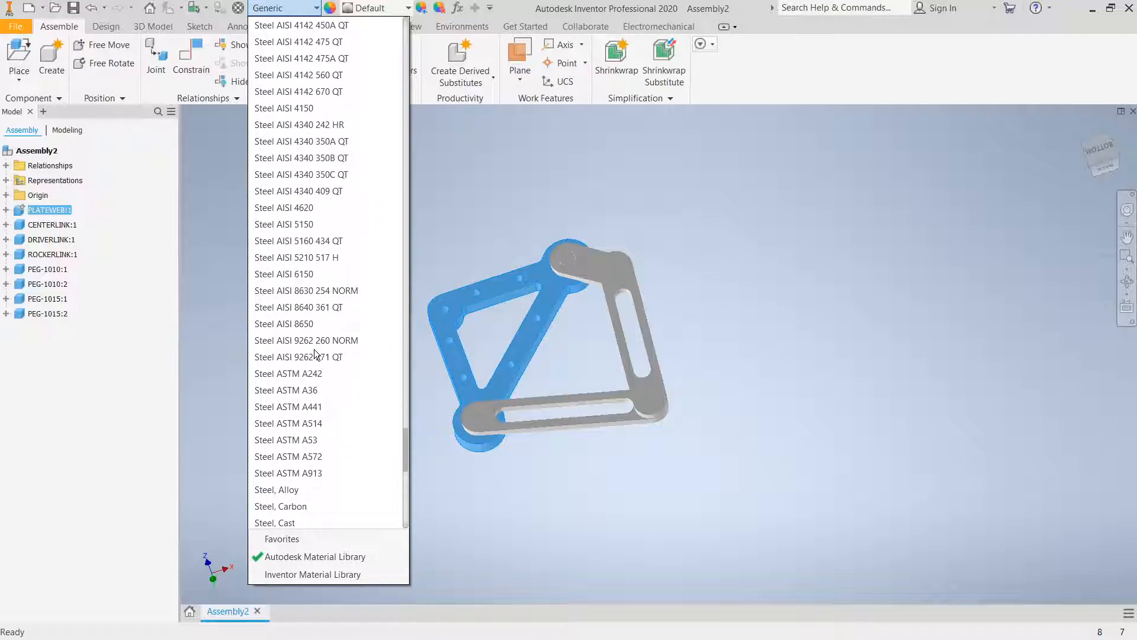
scroll(315, 354, "down", 7)
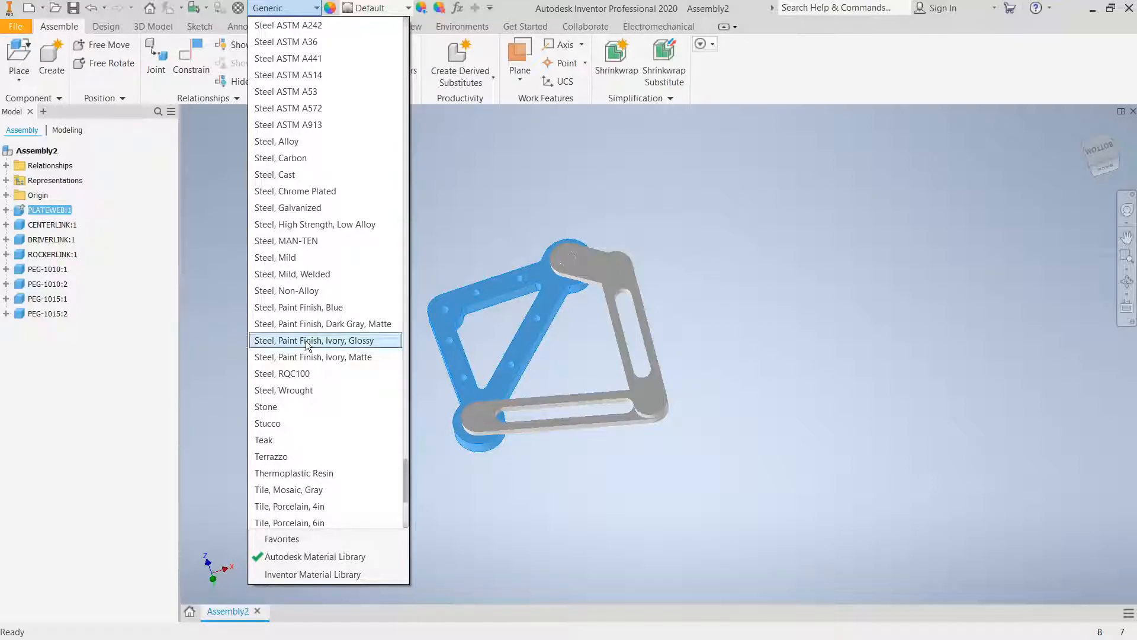
left_click(290, 159)
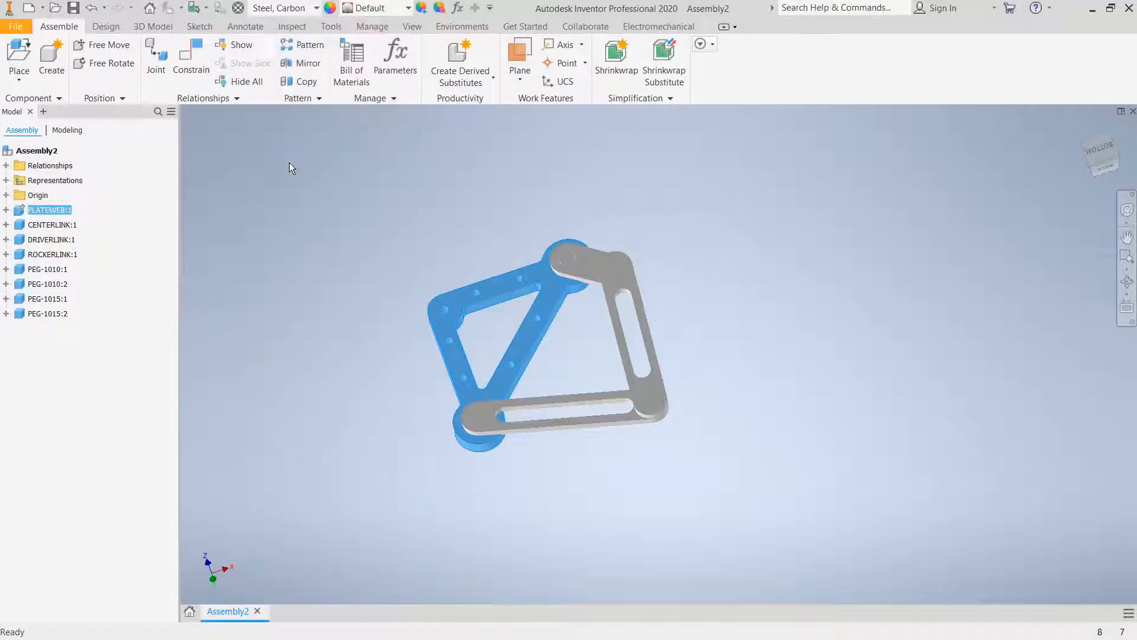
left_click(560, 518)
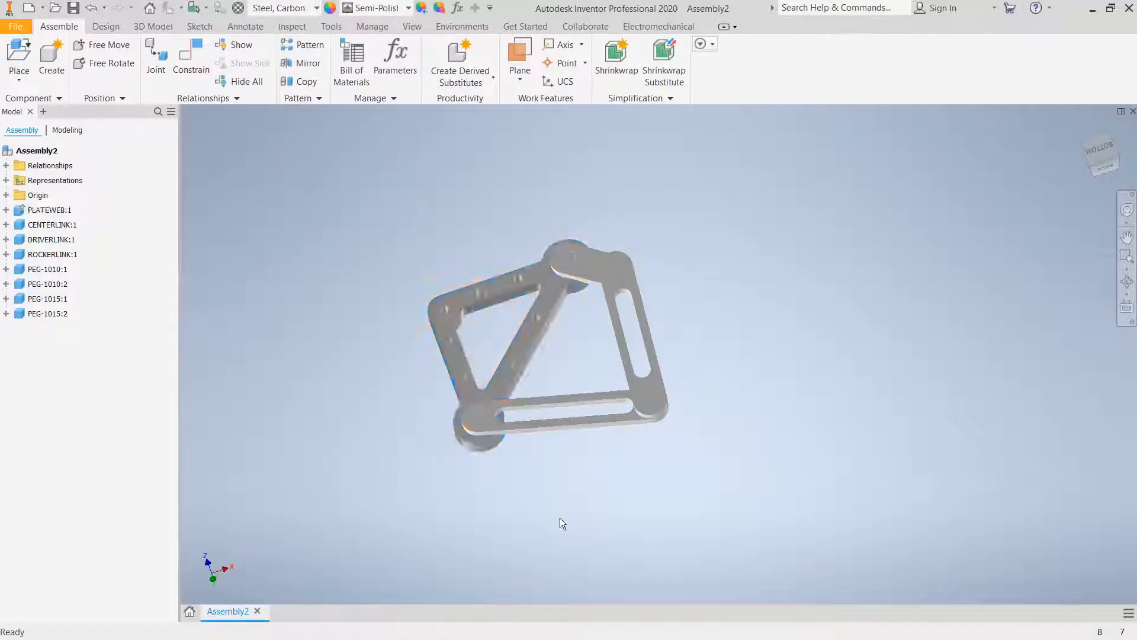
Assign the Steel, Carbon material to the driver link.
left_click(583, 266)
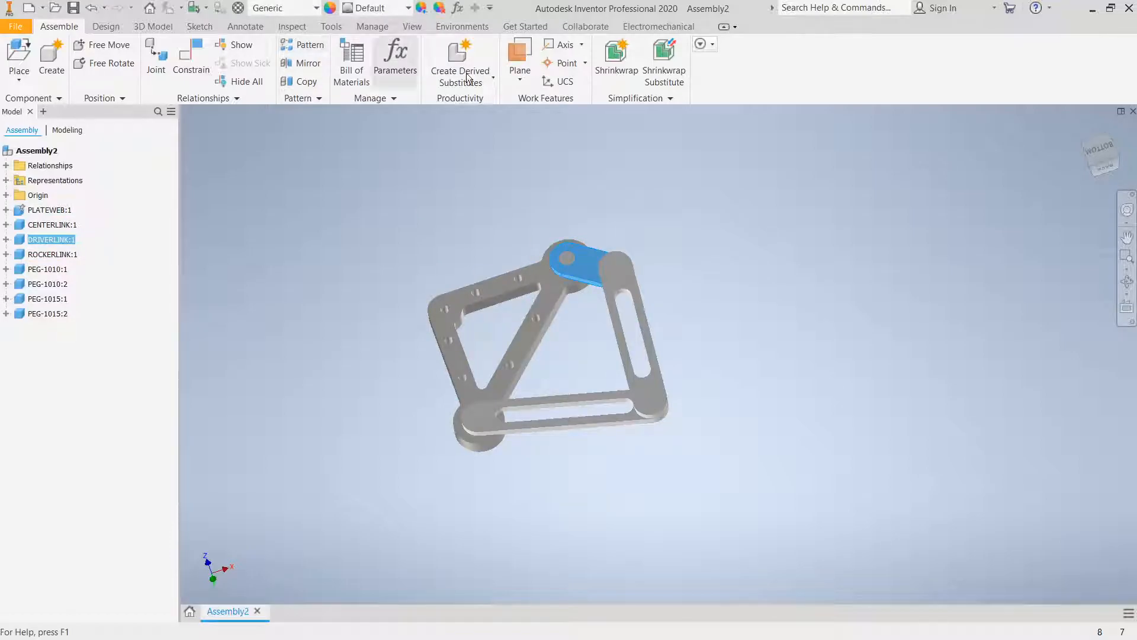
left_click(317, 8)
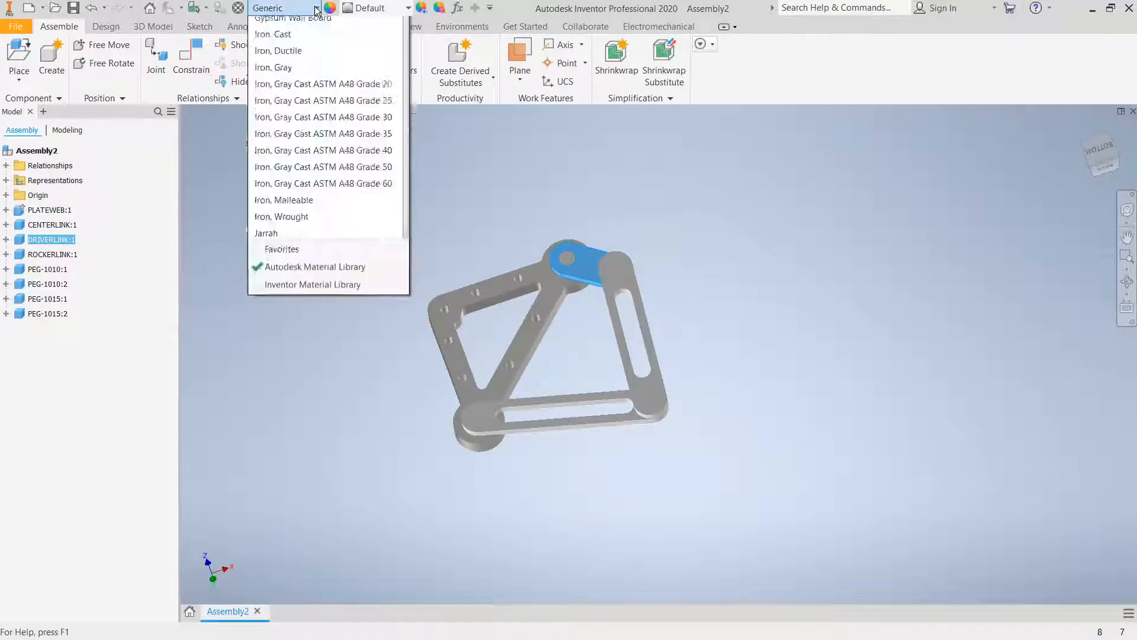
scroll(328, 237, "up", 2)
scroll(332, 183, "up", 5)
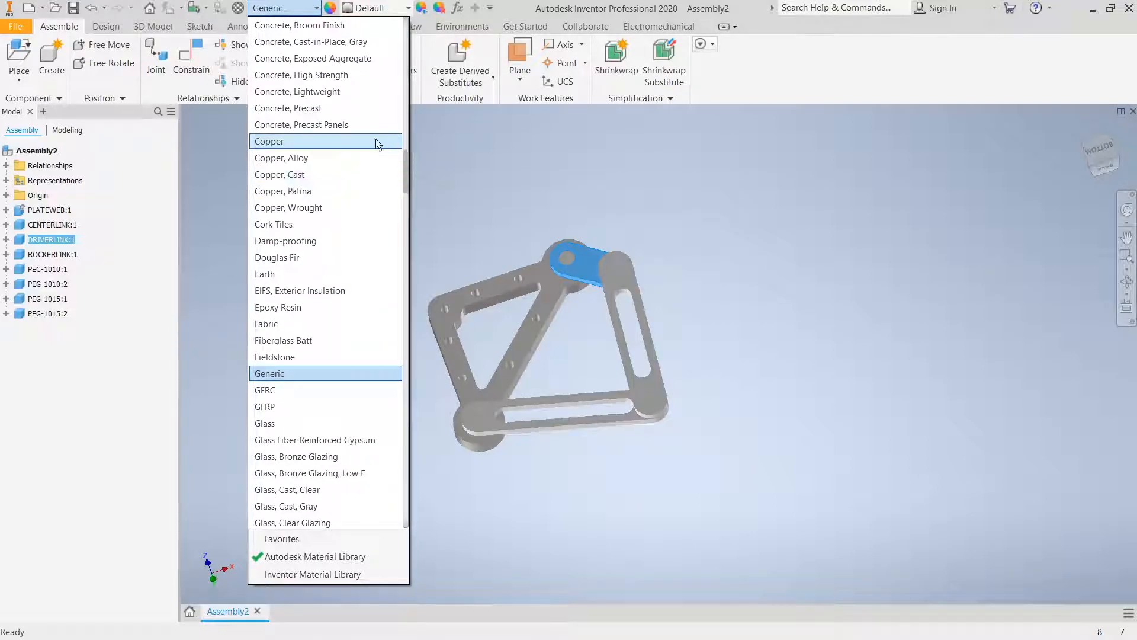
left_click_drag(406, 167, 400, 464)
left_click(340, 357)
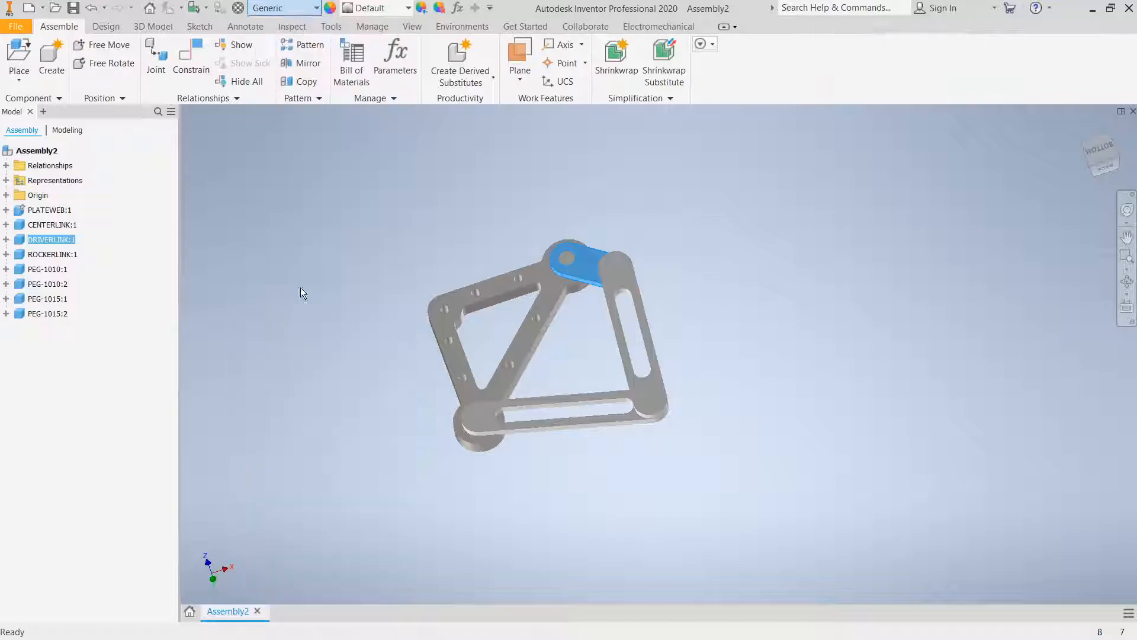
left_click(681, 477)
Assign the Steel, Carbon material to the rocker link.
left_click(485, 426)
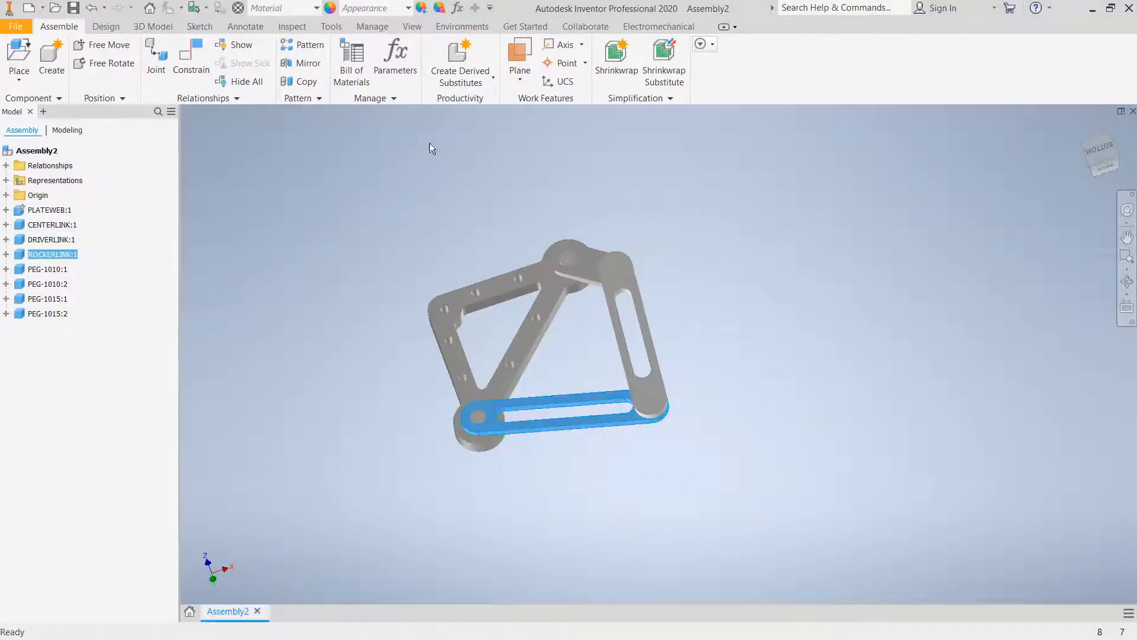
left_click(314, 8)
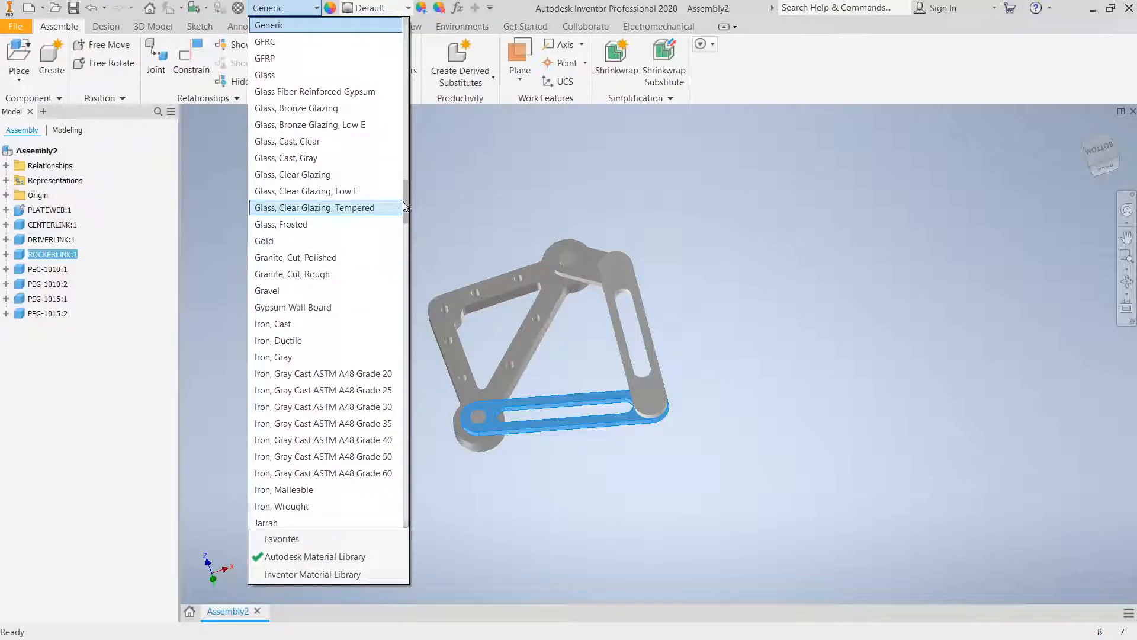
left_click_drag(406, 195, 403, 471)
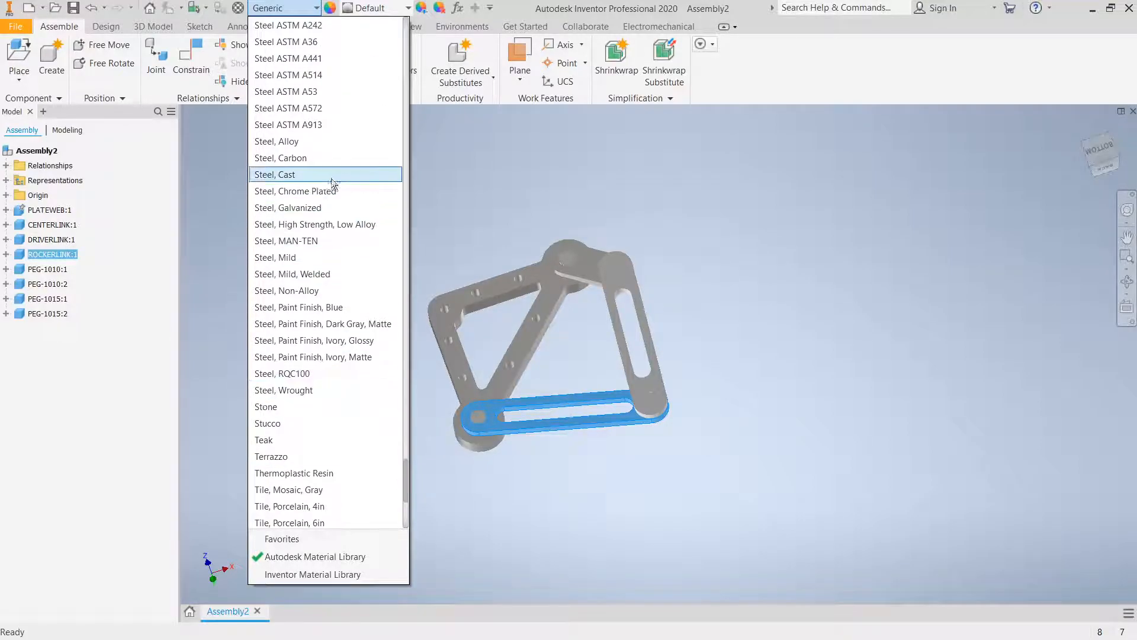
left_click(325, 162)
left_click(660, 434)
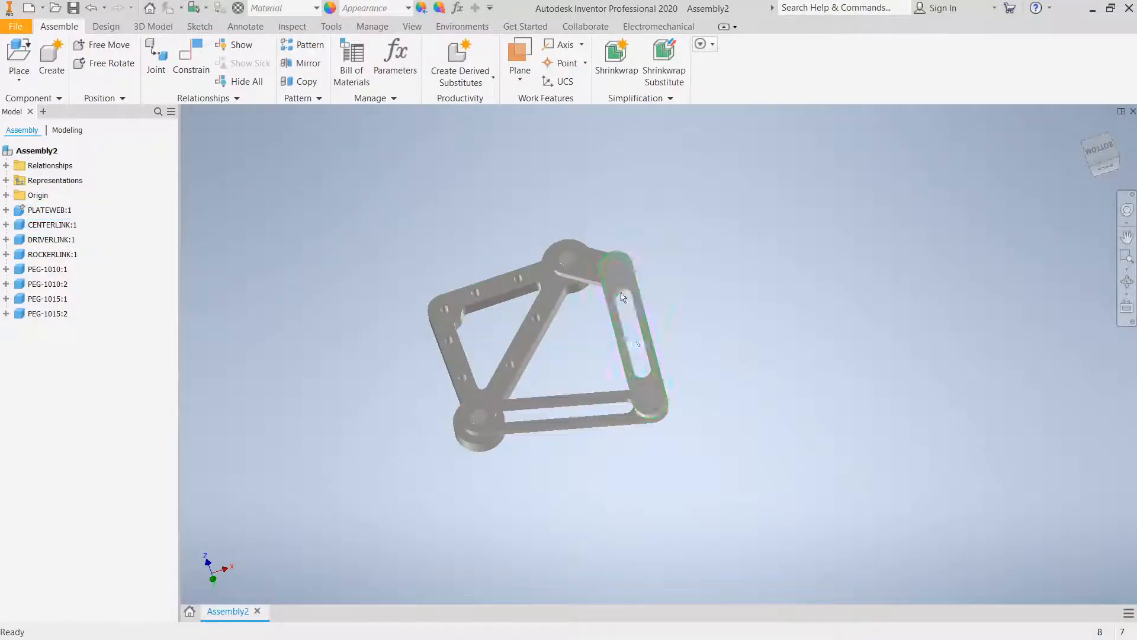
Assign the Steel, Carbon material to the center link.
left_click(616, 281)
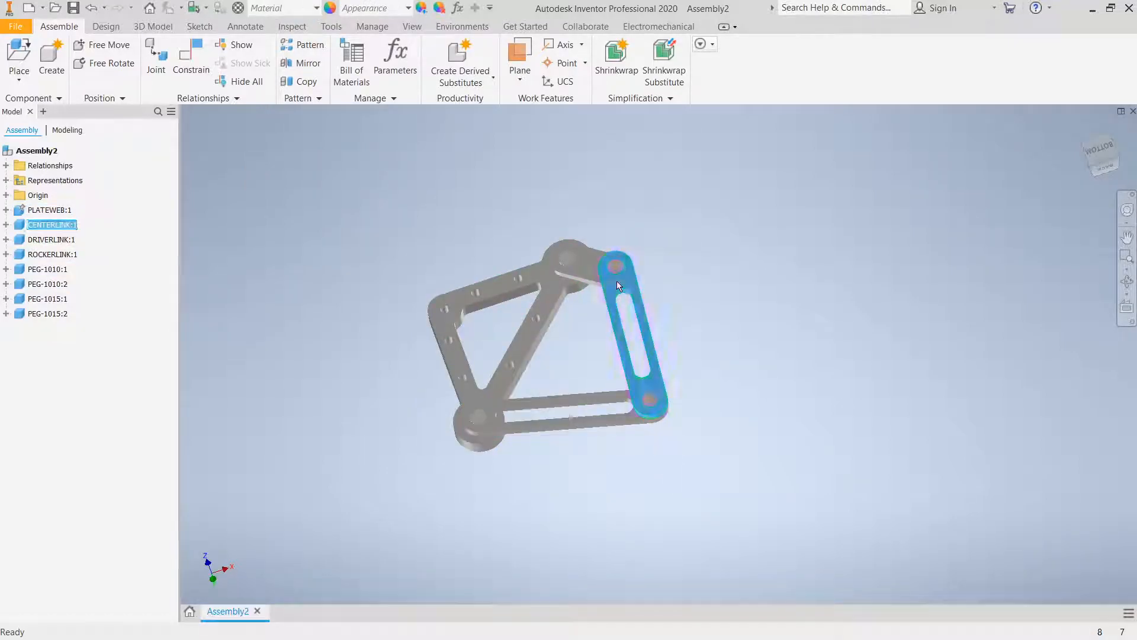
left_click(317, 8)
left_click_drag(406, 205, 417, 464)
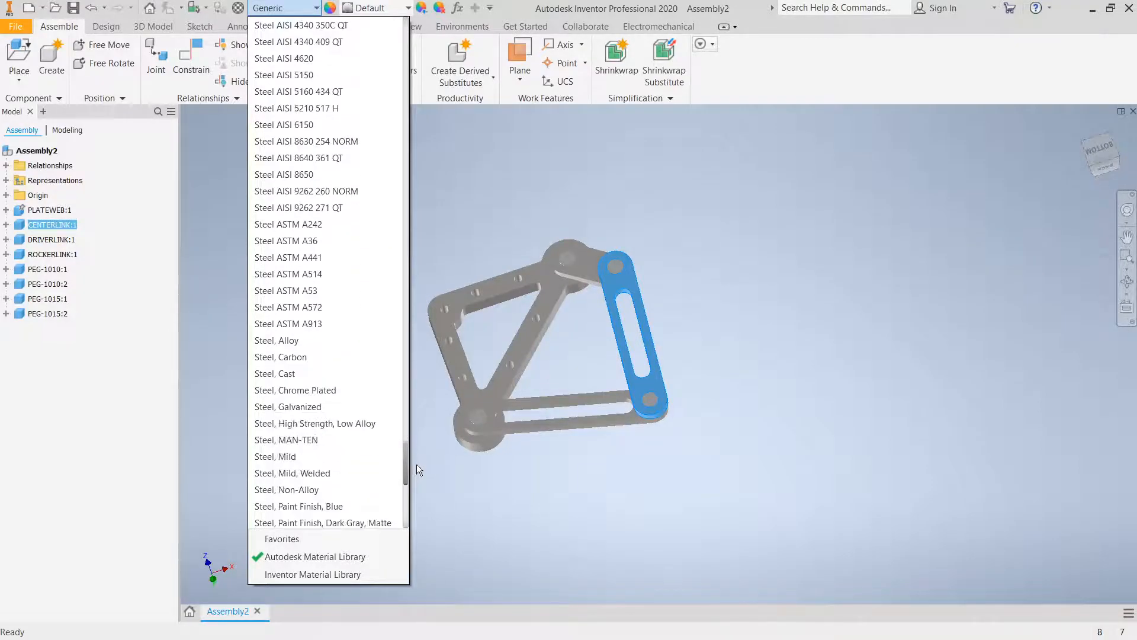
left_click(318, 355)
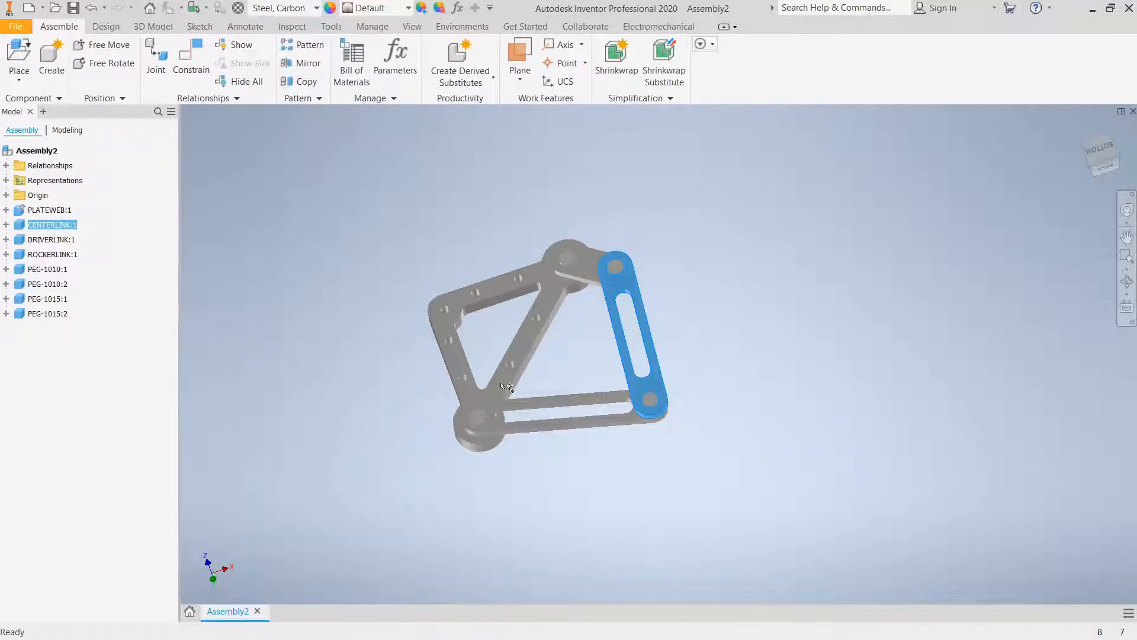
left_click(691, 491)
Select all four pegs together and assign them the Steel, Carbon material.
left_click(569, 261)
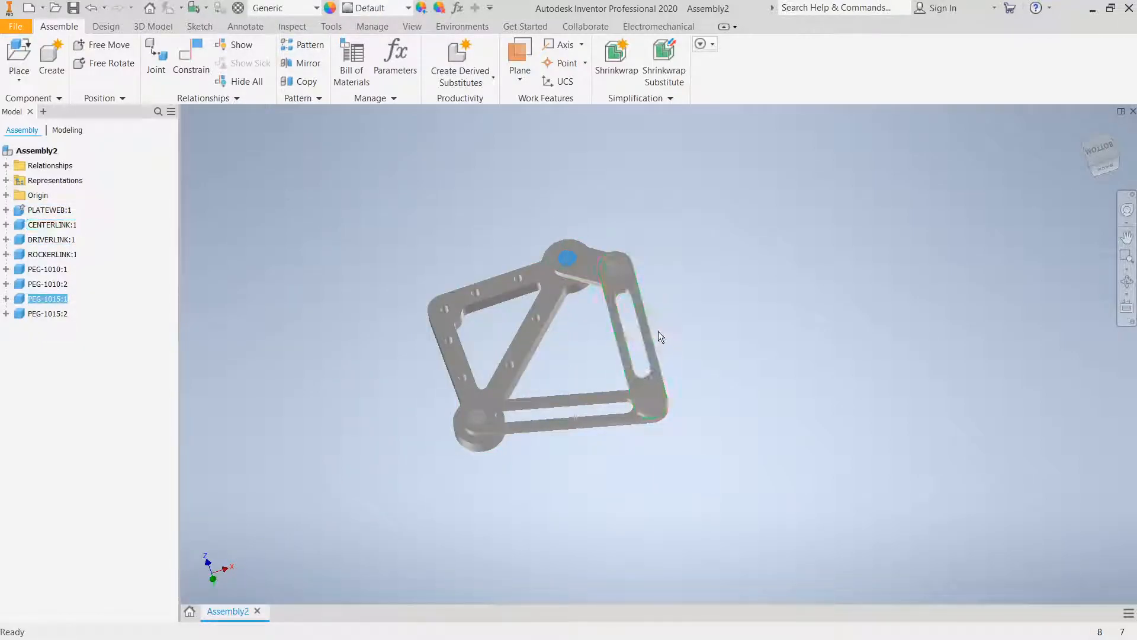
left_click(621, 265)
left_click(650, 399)
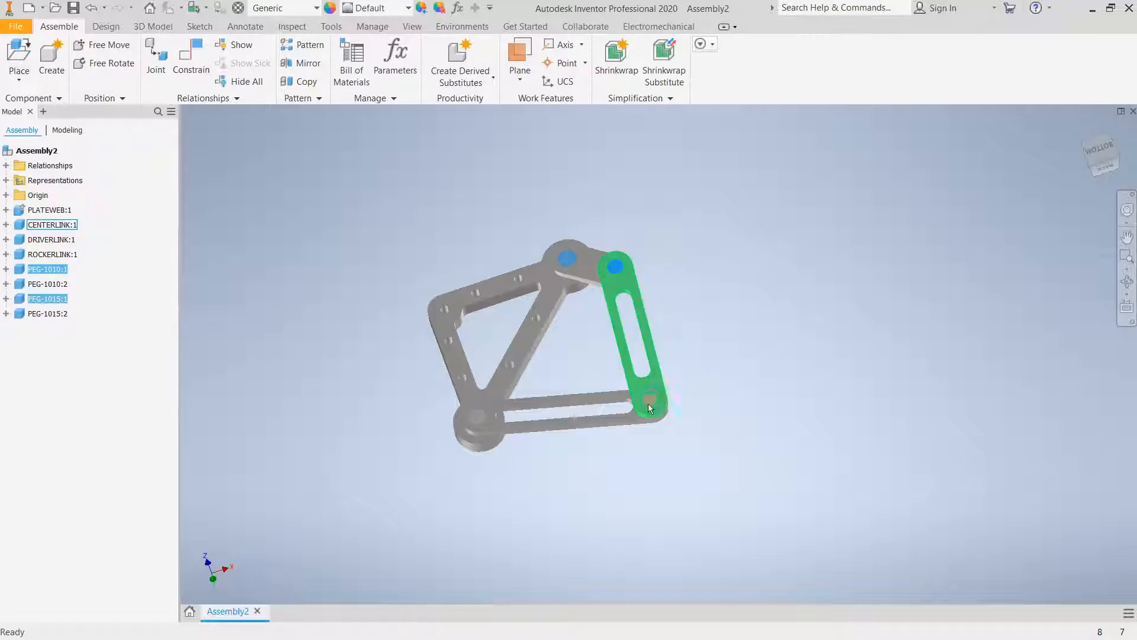
left_click(480, 415)
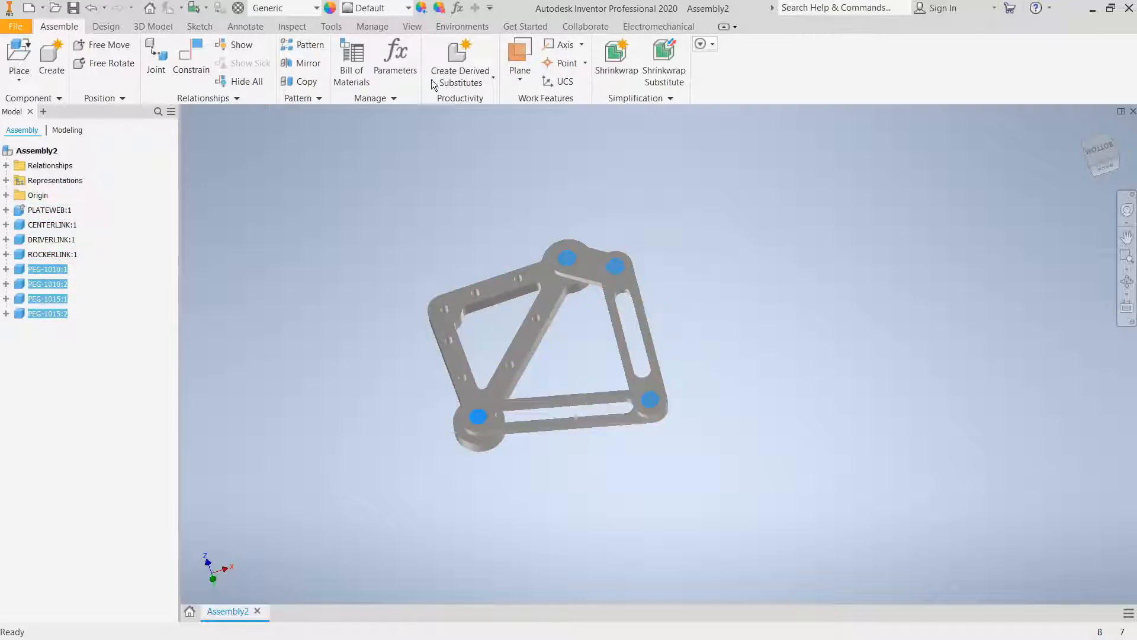
left_click(316, 9)
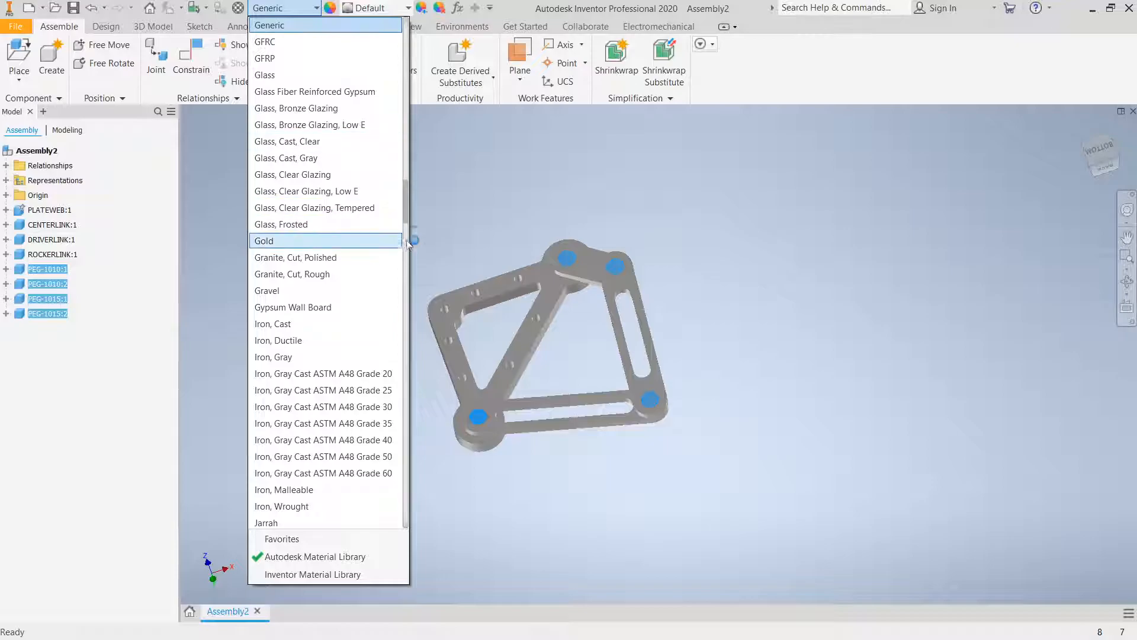
scroll(409, 213, "down", 1)
left_click_drag(407, 218, 392, 474)
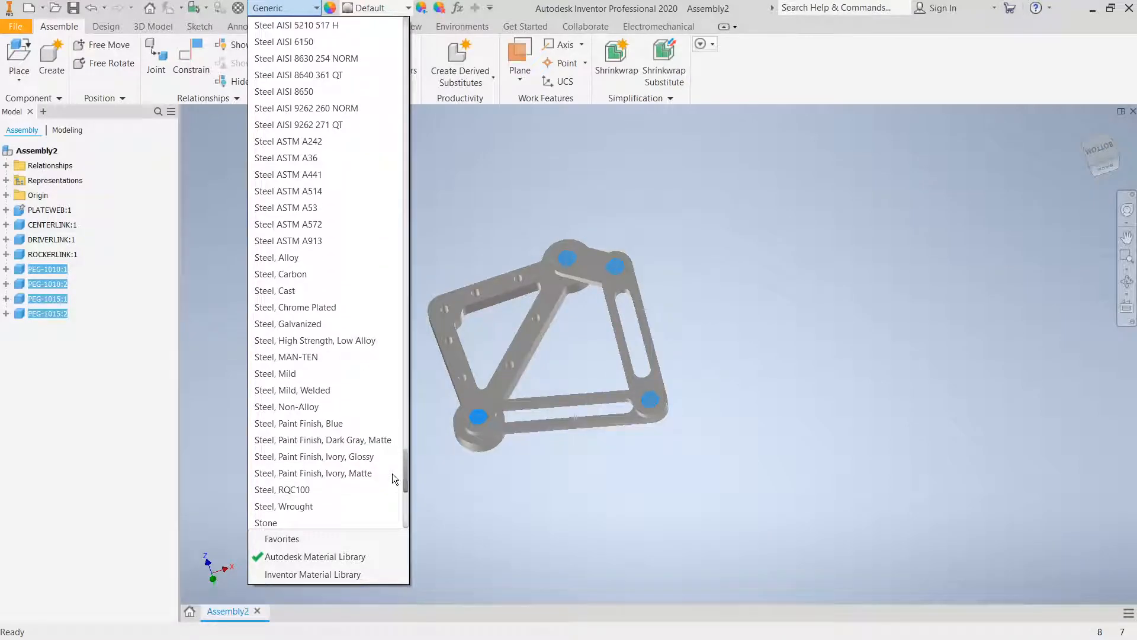
left_click(322, 276)
left_click(702, 468)
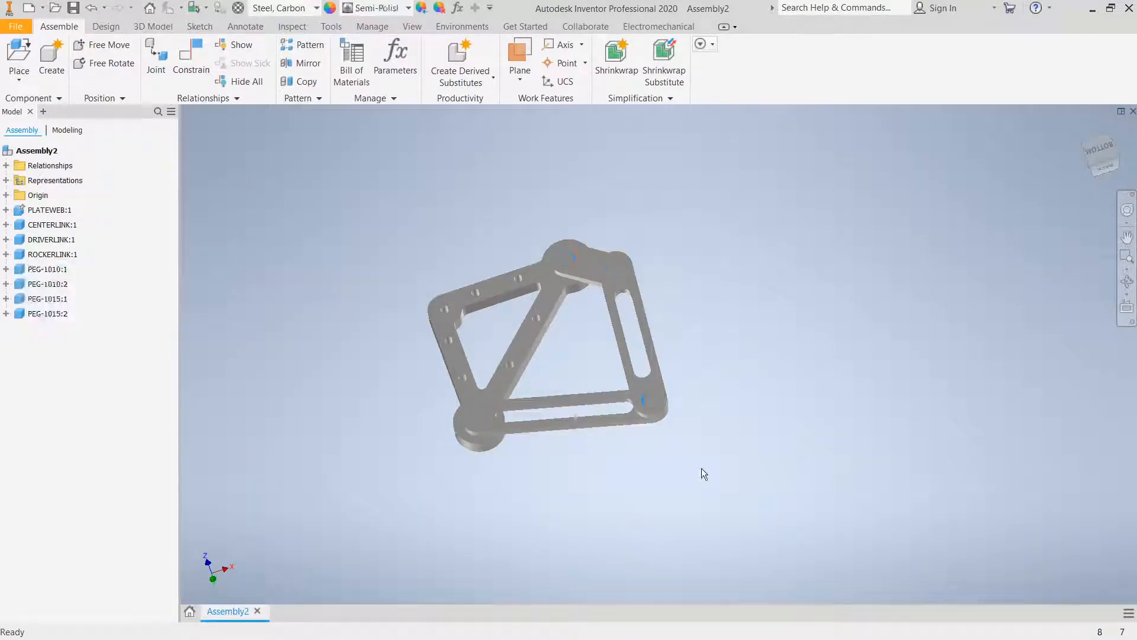
Inspect the assembly from several angles and browse the Inventor Material Library appearances for the plate without applying one.
middle_click_drag(709, 389, 714, 349)
middle_click_drag(706, 432, 764, 442)
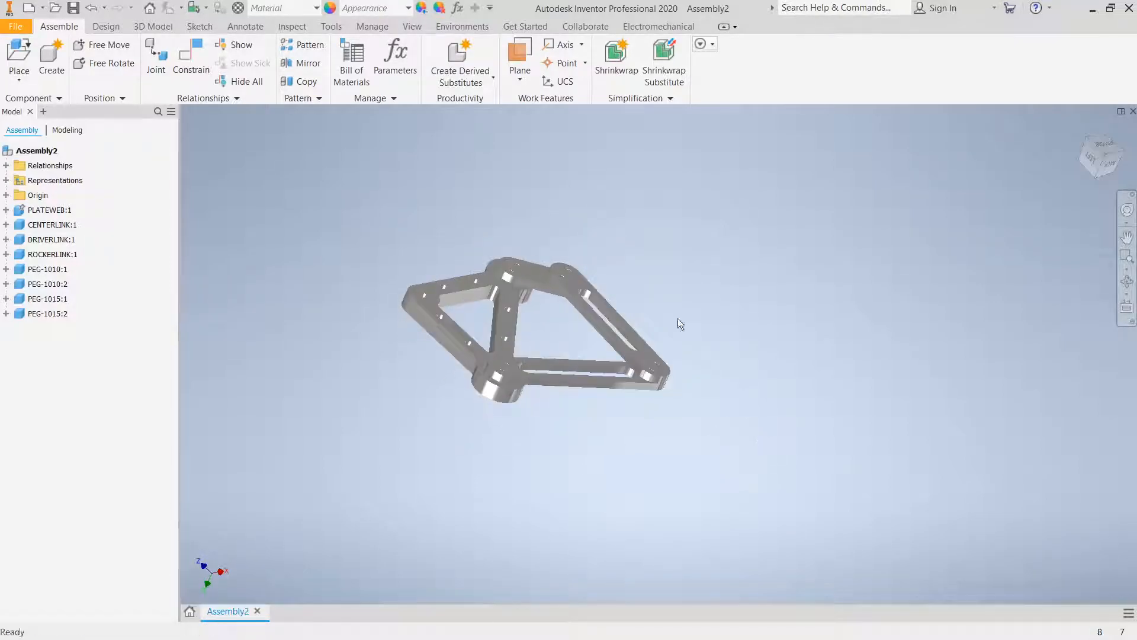
left_click(464, 293)
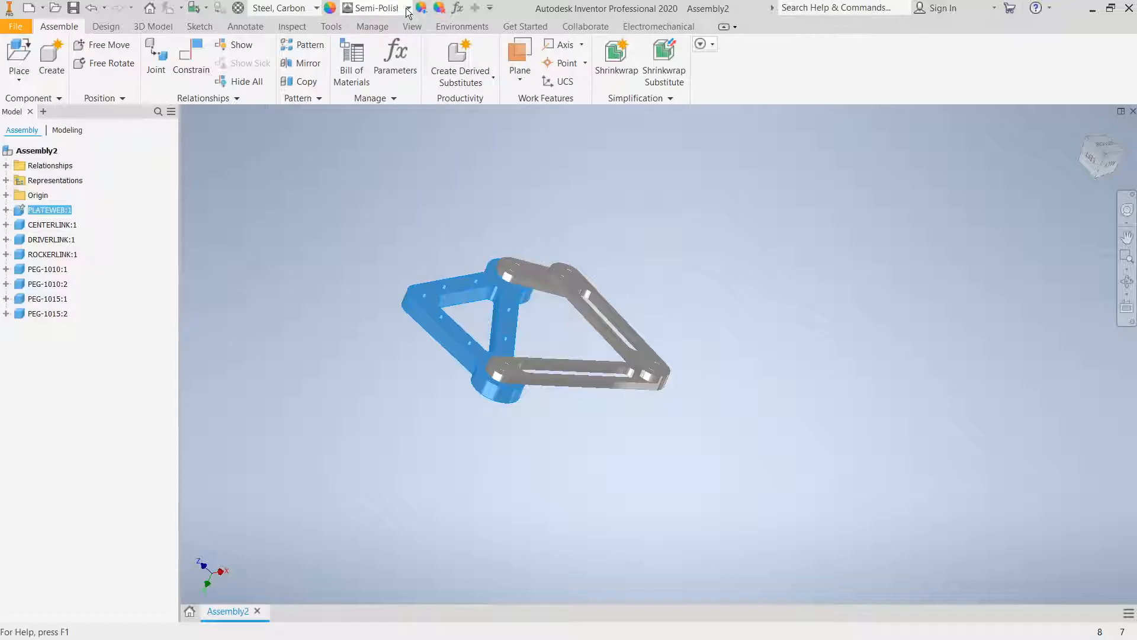
left_click(407, 7)
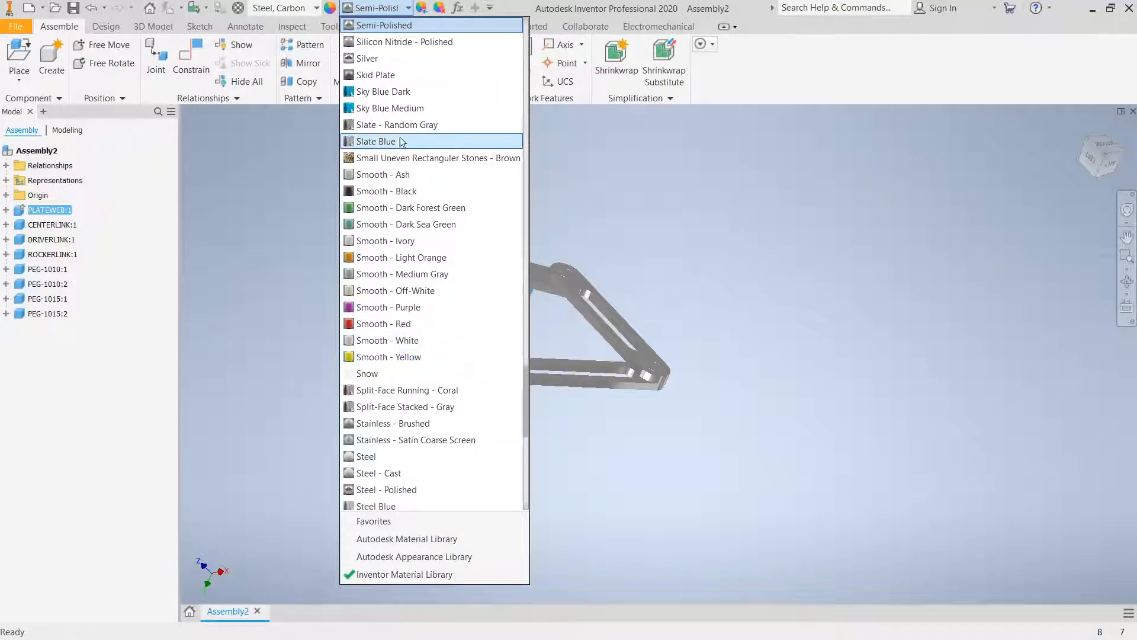
scroll(438, 389, "down", 5)
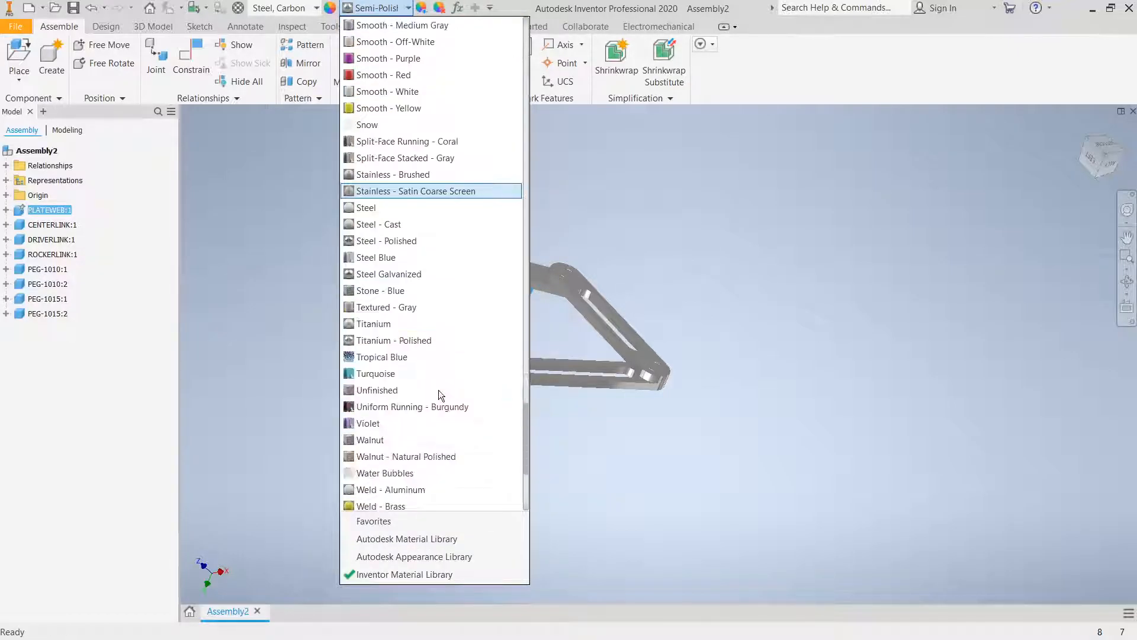
scroll(407, 296, "down", 4)
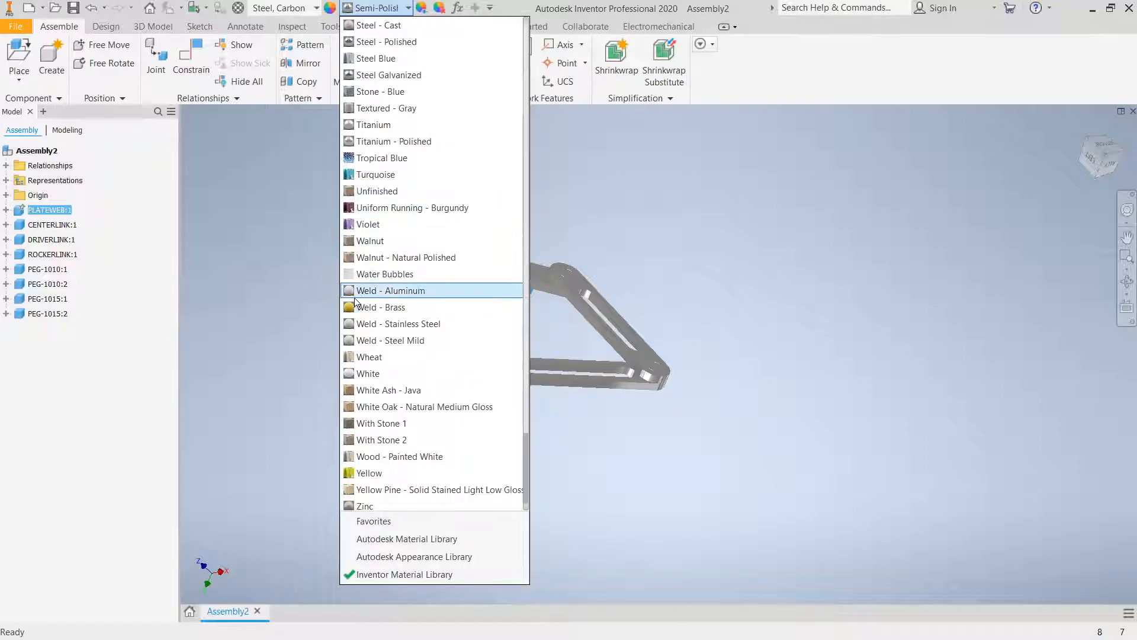
left_click(272, 274)
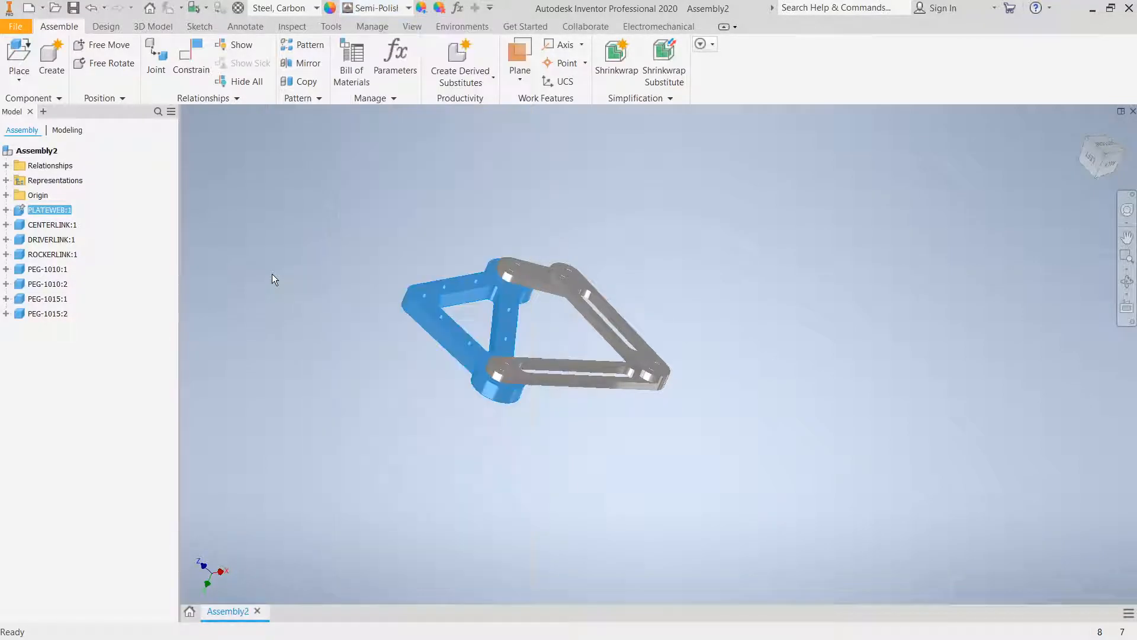
left_click(719, 411)
mouse_move(705, 298)
middle_mouse_down("shift")
mouse_move(652, 332)
mouse_move(657, 290)
mouse_move(708, 340)
mouse_move(686, 289)
mouse_move(706, 335)
mouse_move(693, 312)
mouse_move(744, 302)
mouse_move(707, 340)
mouse_move(733, 322)
mouse_move(700, 304)
middle_mouse_up("shift")
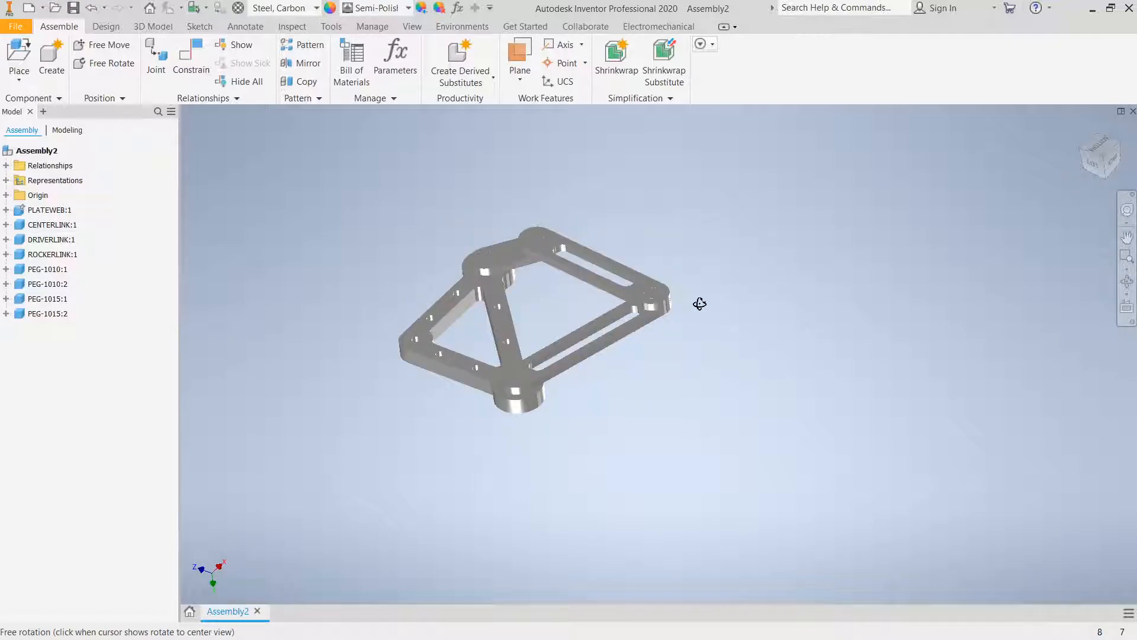